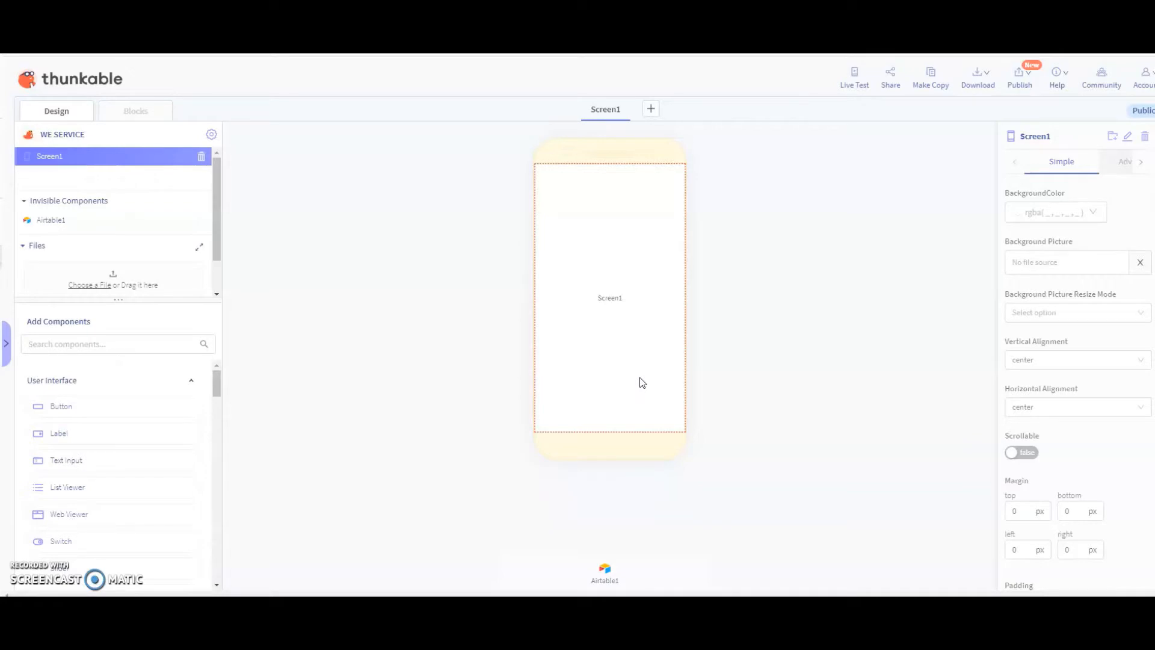
- Test the finished form in the live preview by entering a first name, last name and age and submitting it
left_click(409, 352)
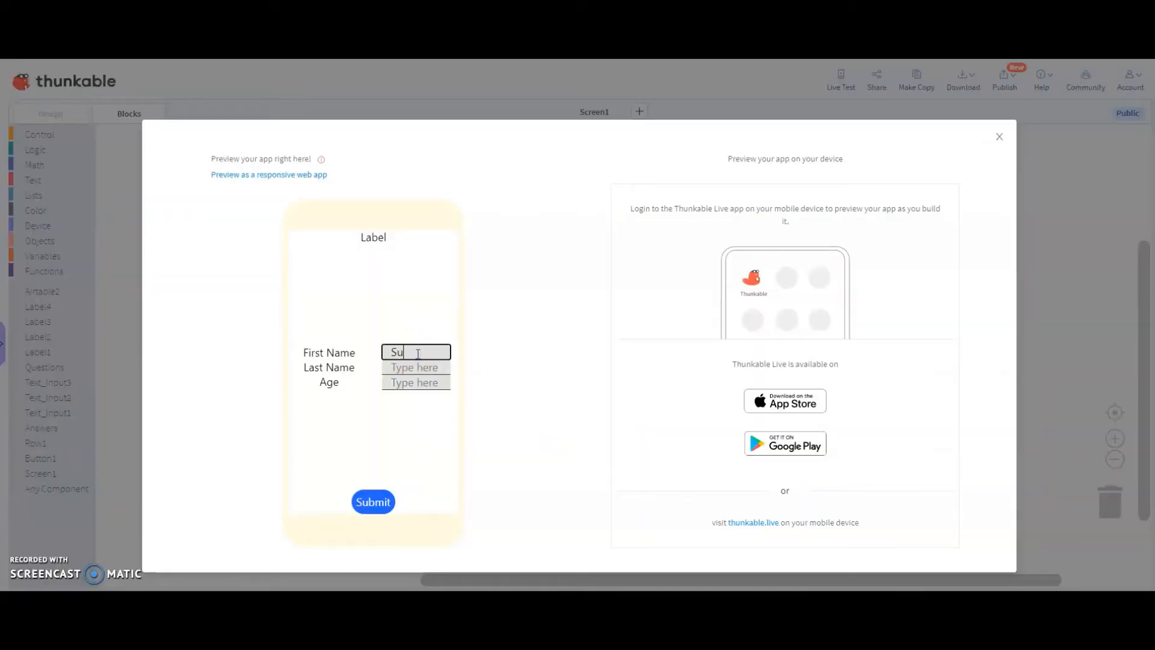
left_click(424, 368)
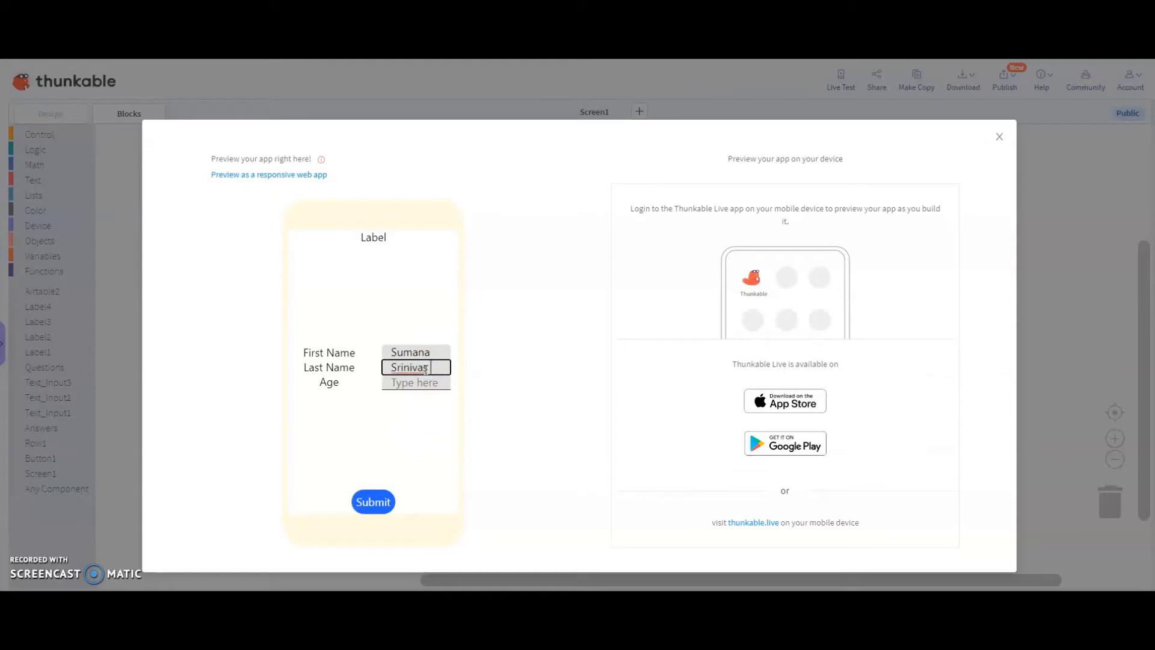
left_click(432, 380)
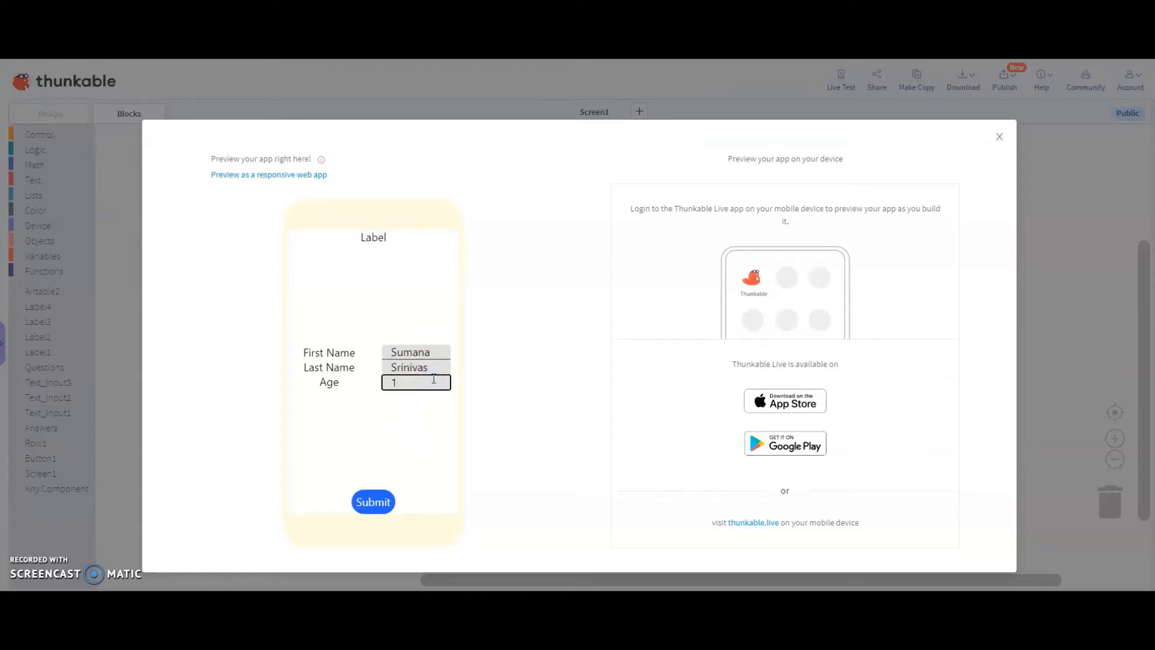
left_click(373, 502)
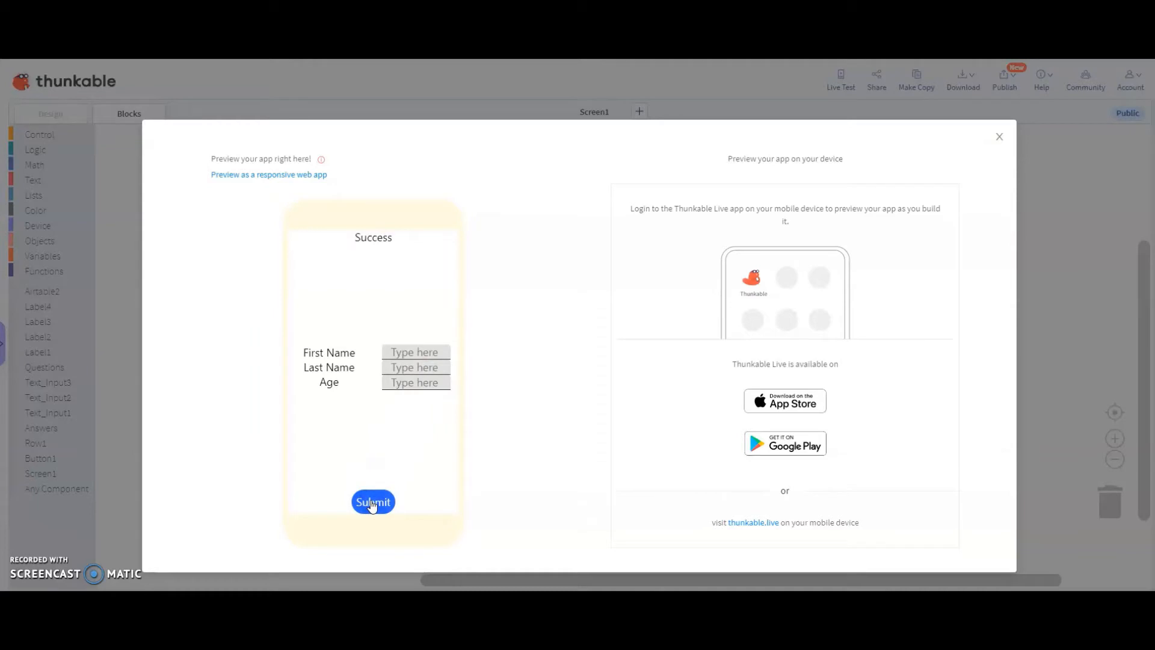
left_click(251, 60)
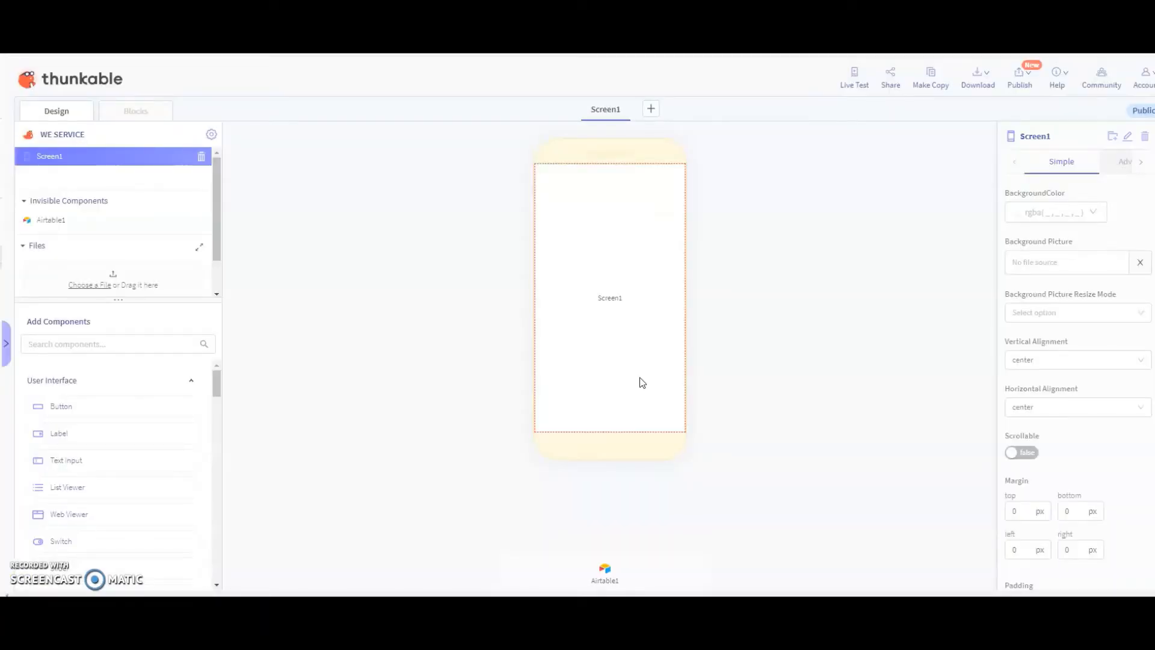
- Add a button to Screen1 and set its text to Submit
left_click_drag(111, 404, 620, 352)
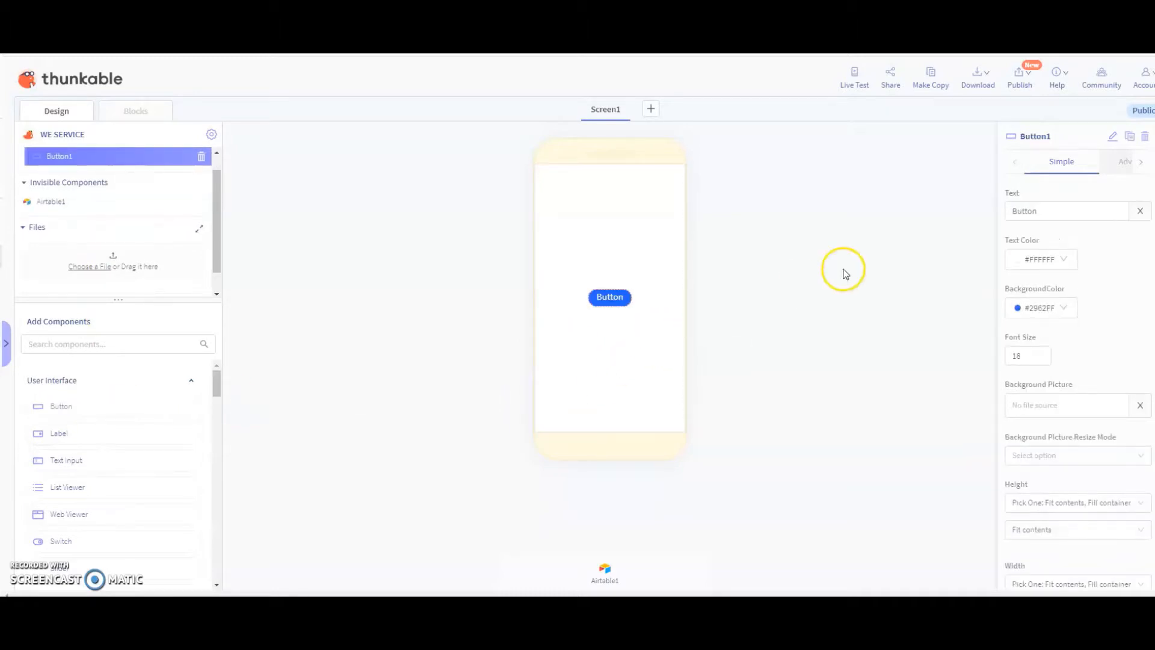
left_click_drag(1059, 209, 989, 206)
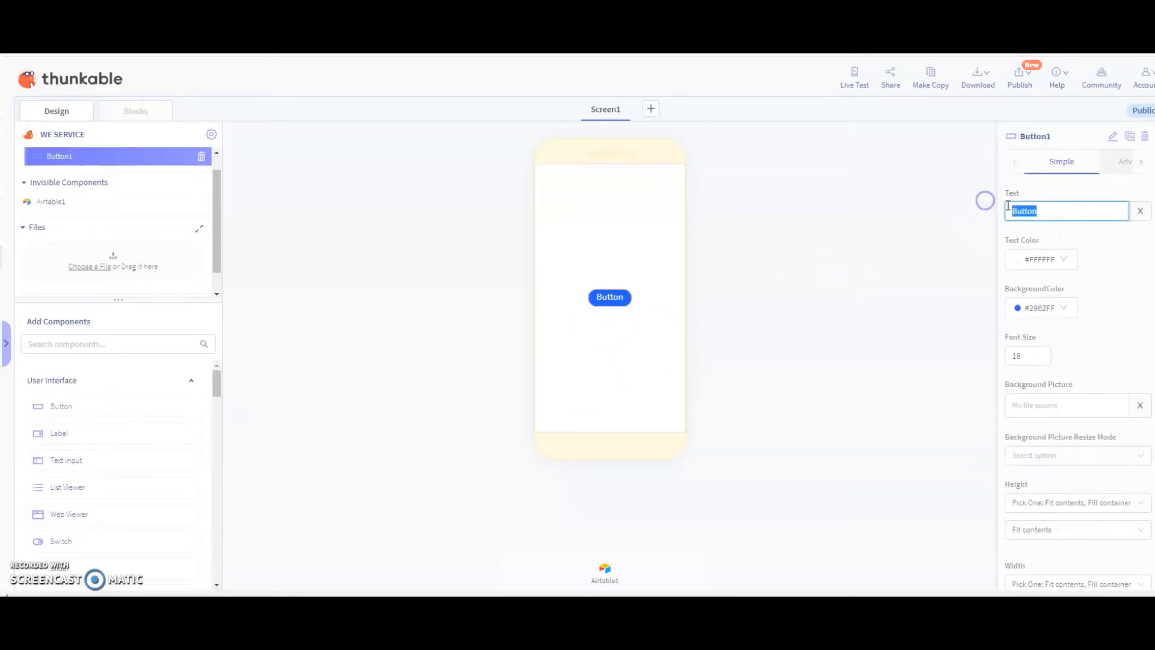
key("BackSpace")
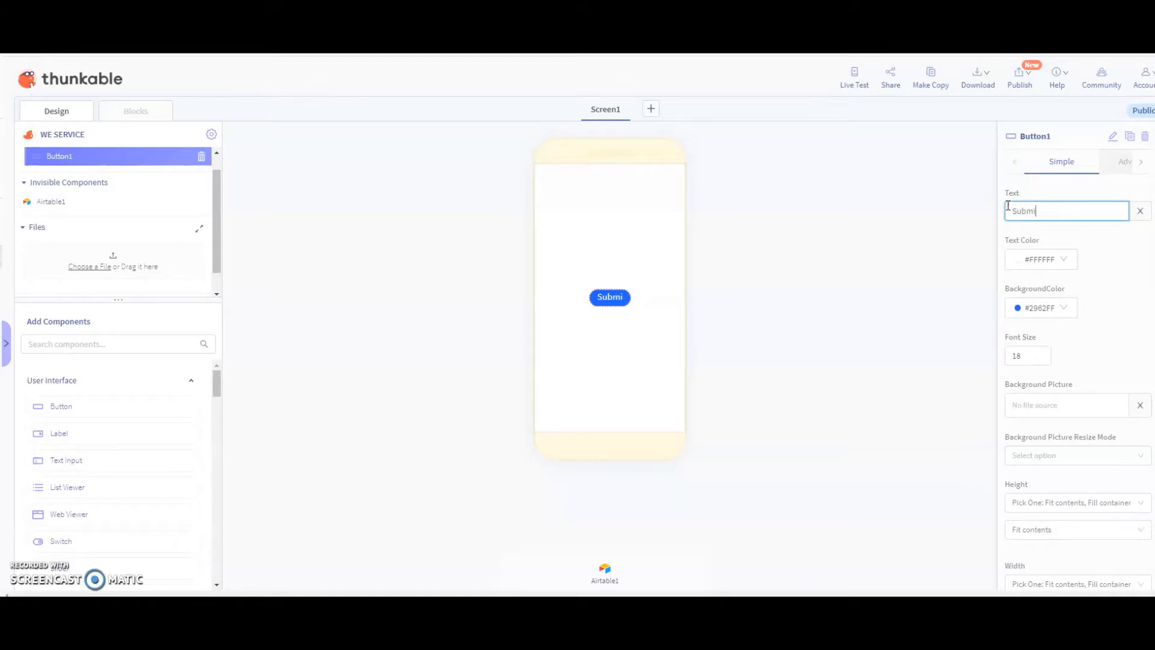
left_click(786, 274)
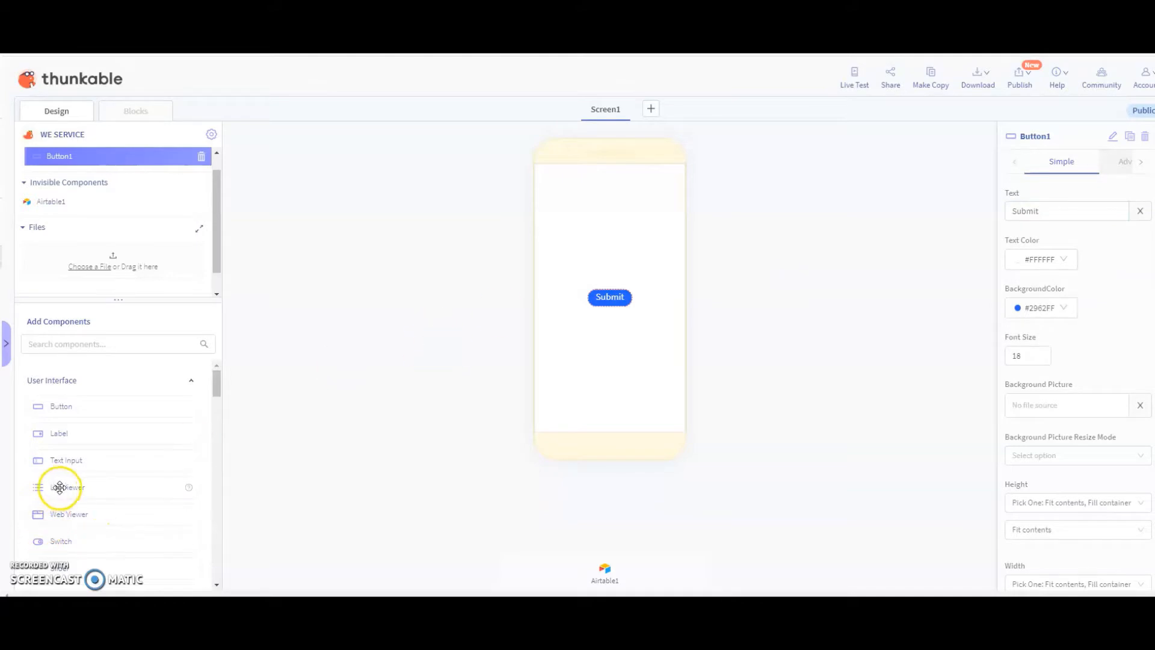
- Add a row above the Submit button and place two columns side by side inside it
scroll(60, 488, "down", 10)
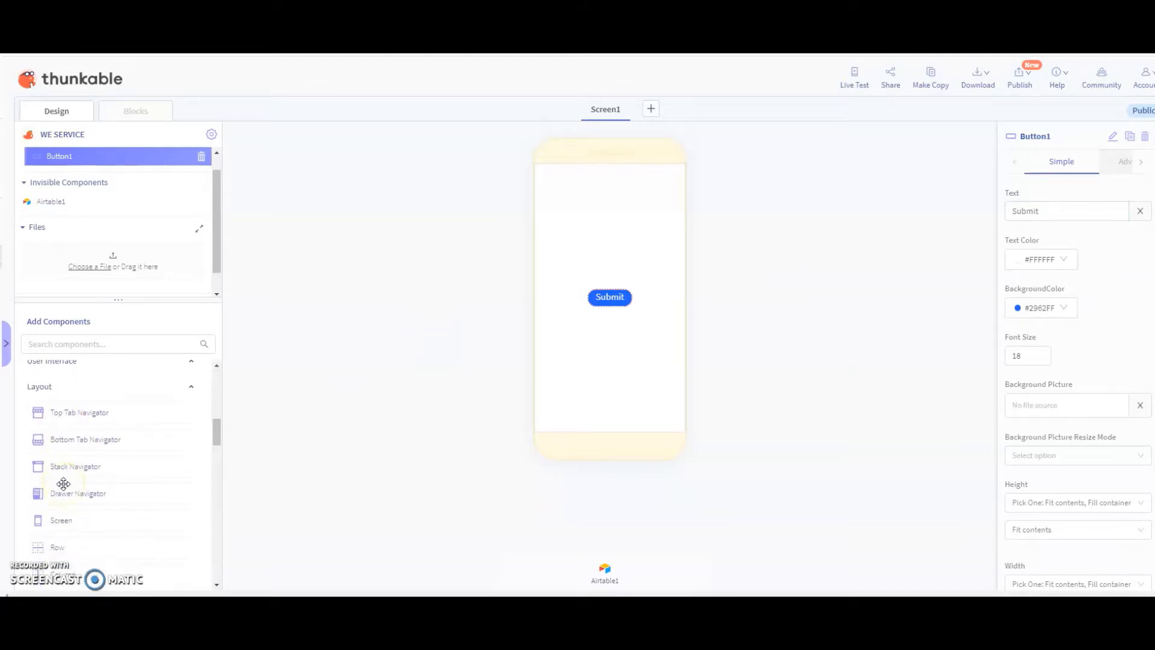
scroll(63, 483, "down", 2)
left_click_drag(63, 488, 606, 343)
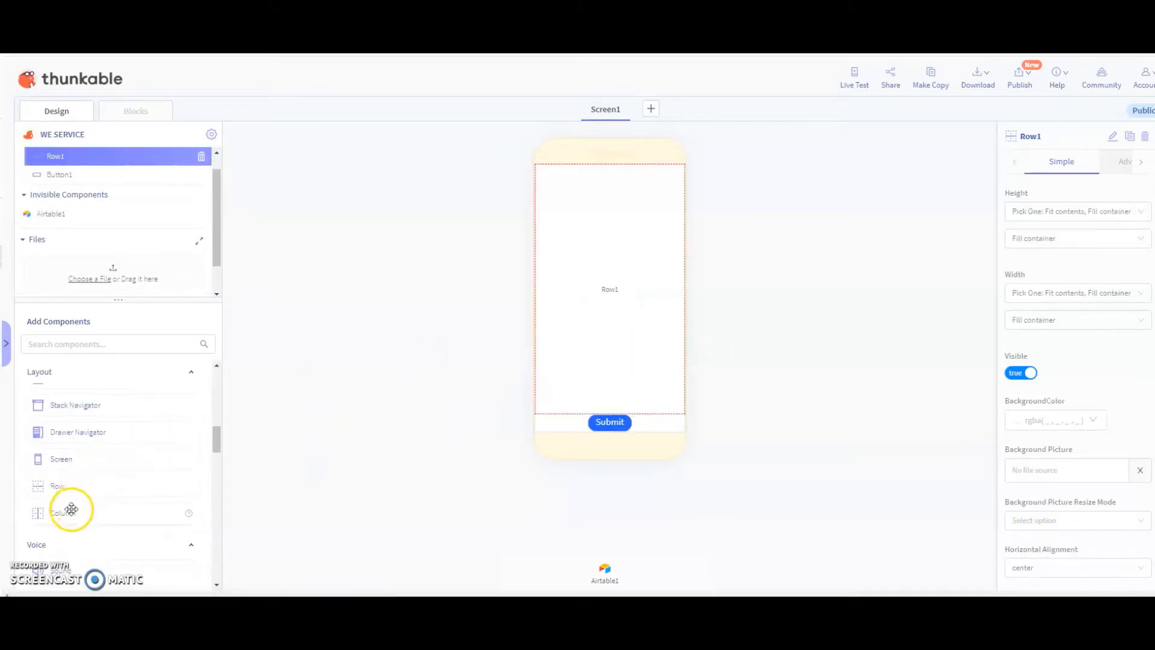
left_click_drag(72, 509, 624, 333)
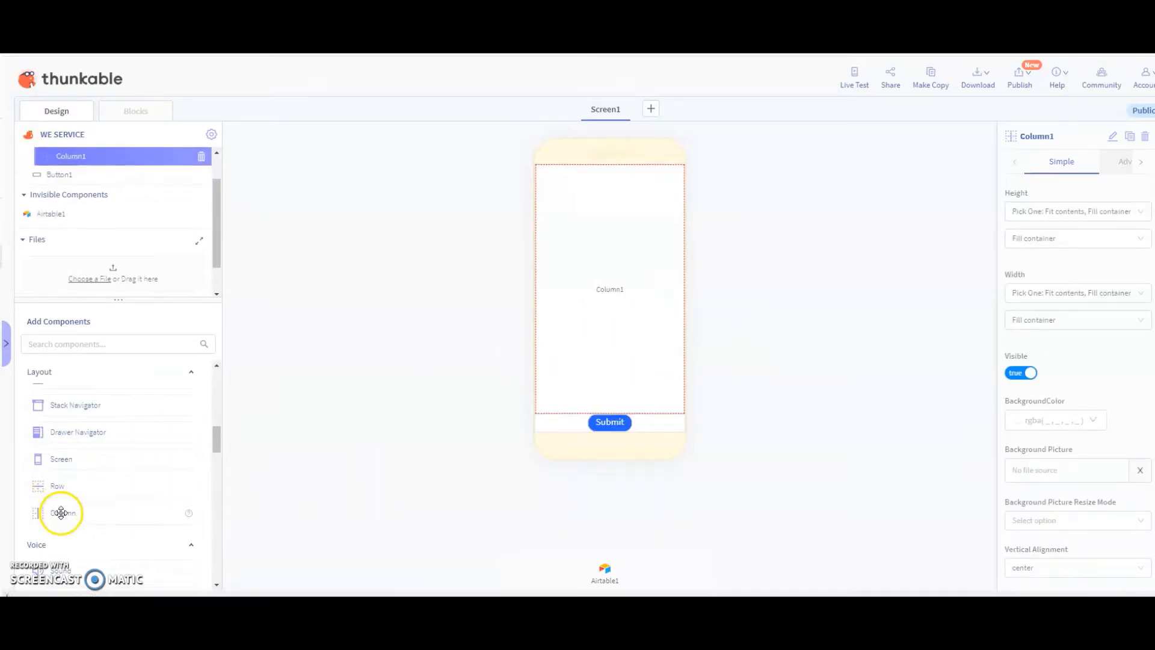
left_click_drag(61, 512, 549, 355)
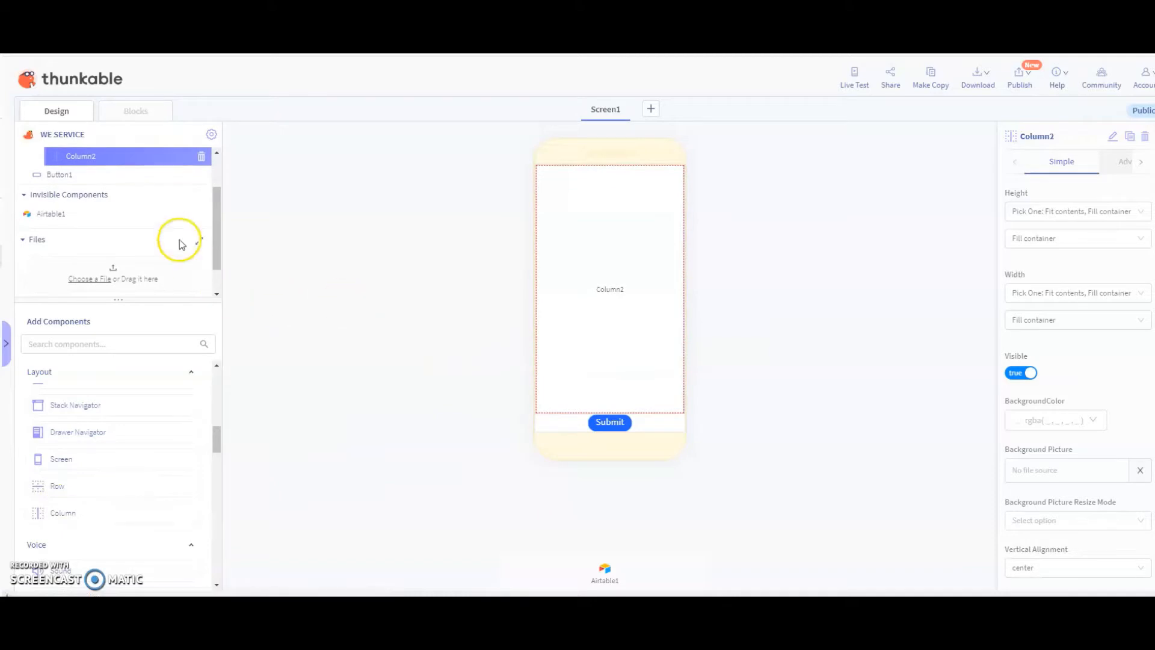
scroll(122, 225, "up", 2)
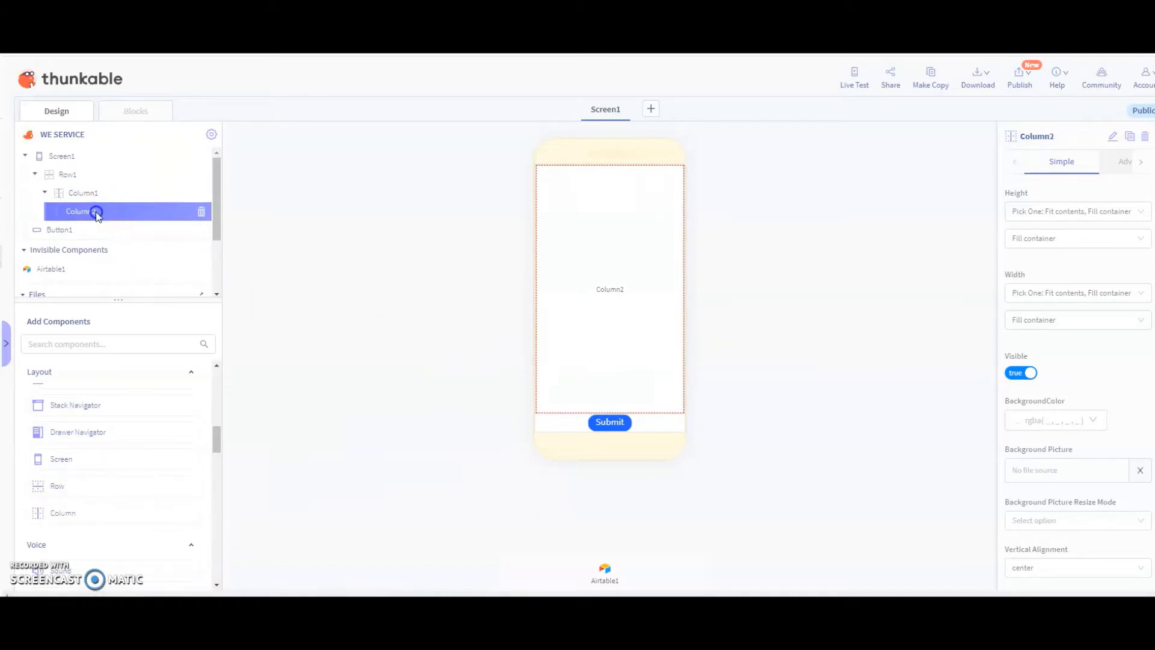
left_click_drag(95, 211, 95, 192)
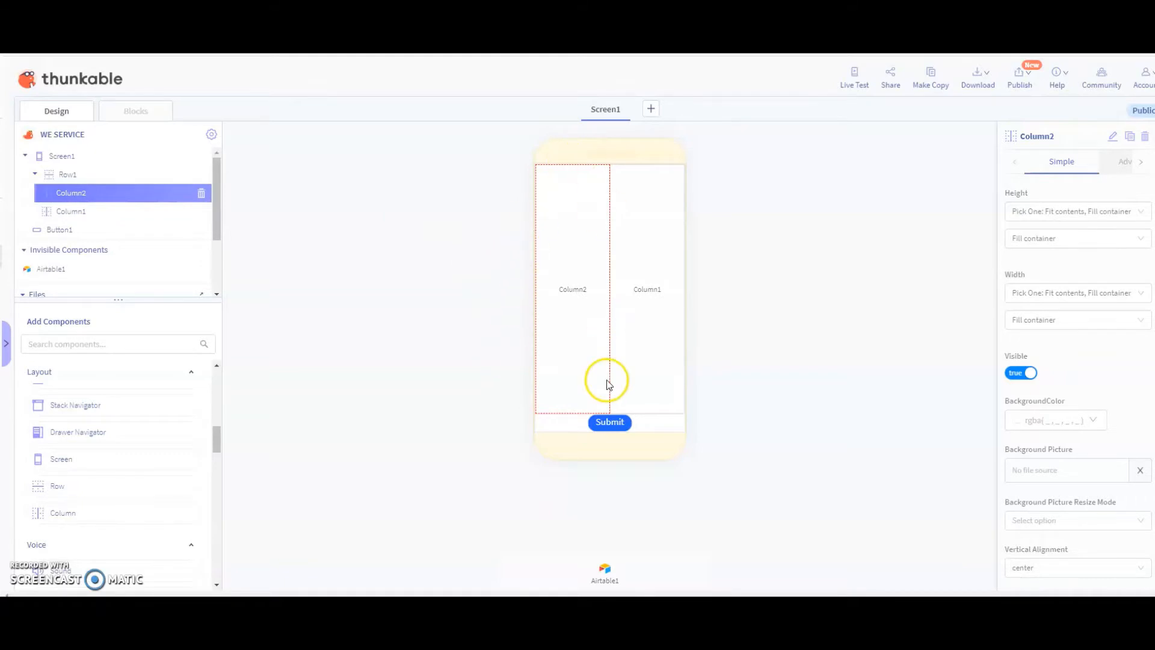
- Rename the row's first column Questions and its second column Answers
left_click(1112, 140)
key("BackSpace")
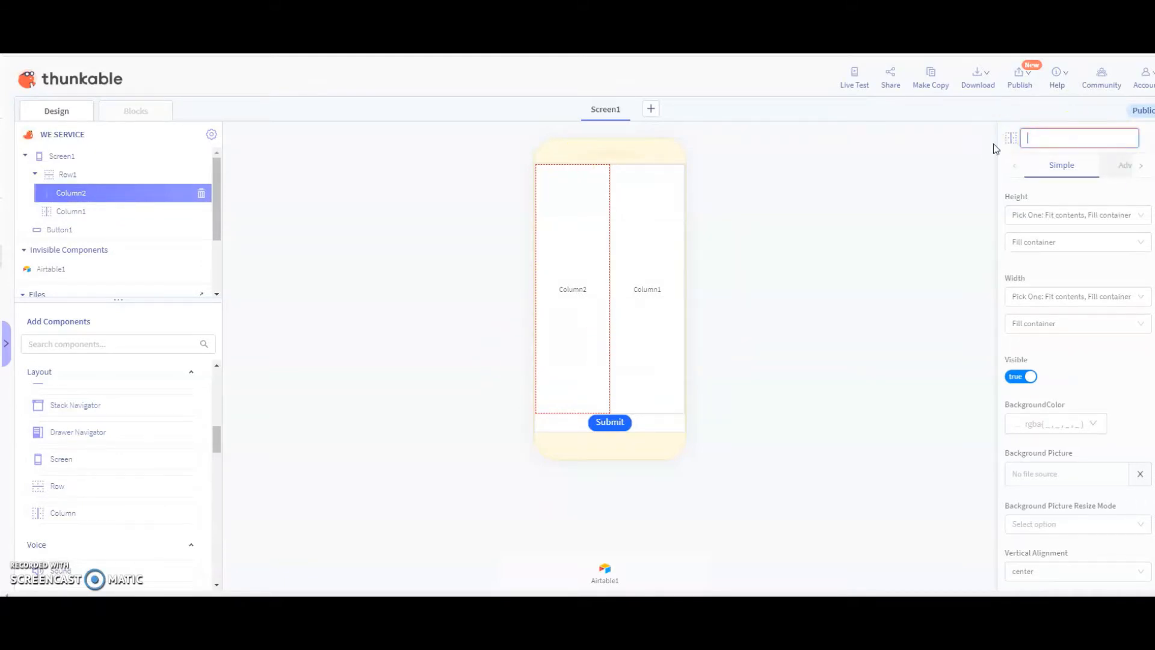
type("Questions")
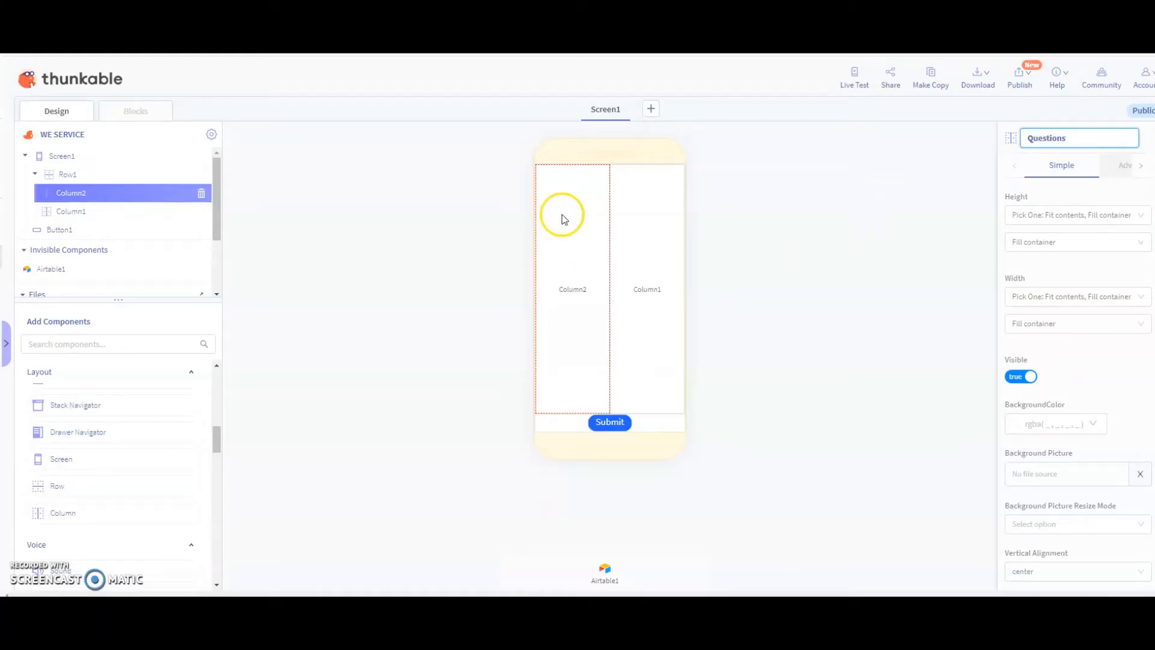
left_click(638, 300)
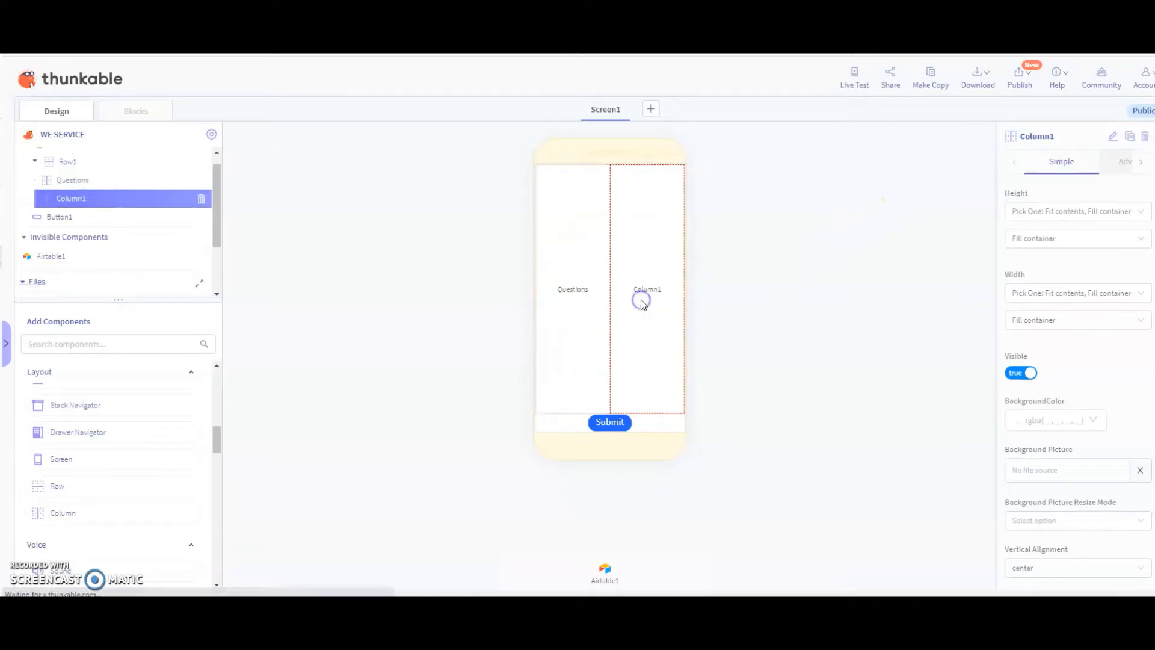
left_click(1112, 135)
left_click_drag(1115, 133, 1008, 136)
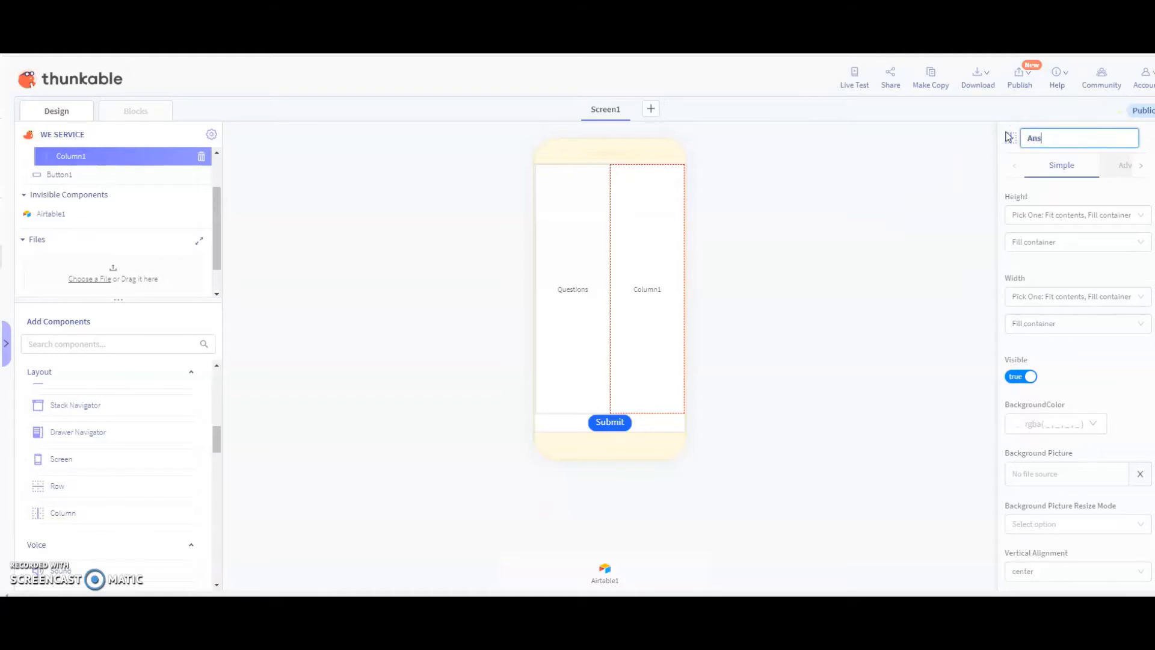
left_click(911, 204)
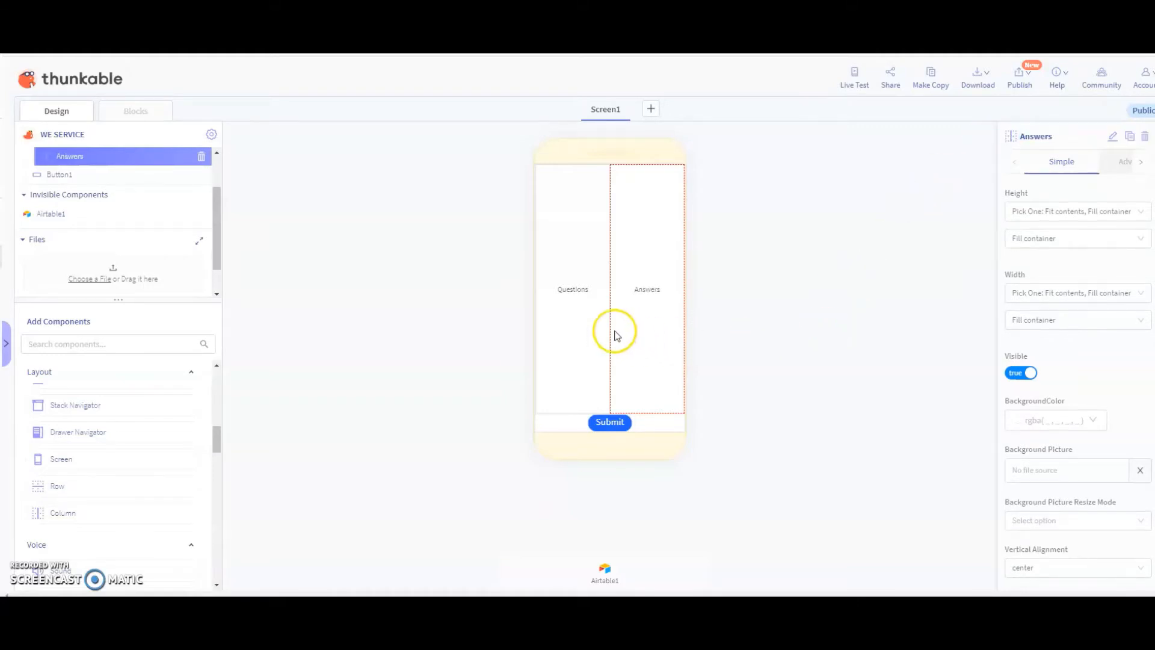
- Add three labels stacked inside the Questions column
left_click(587, 325)
scroll(58, 512, "down", 1)
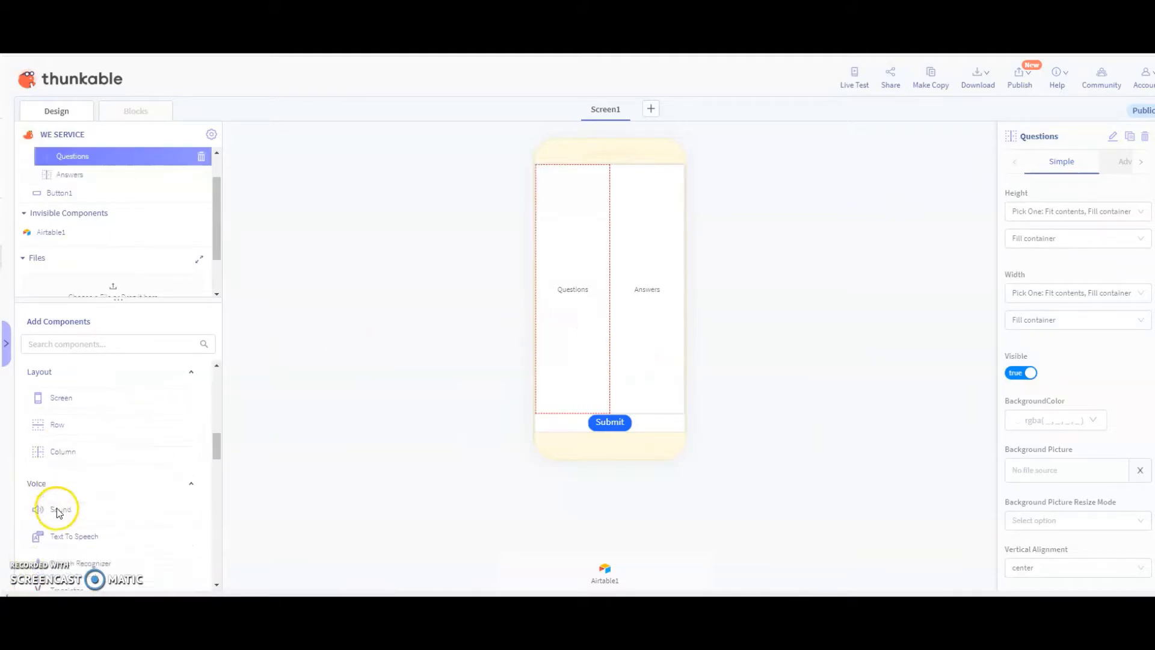
scroll(58, 511, "up", 5)
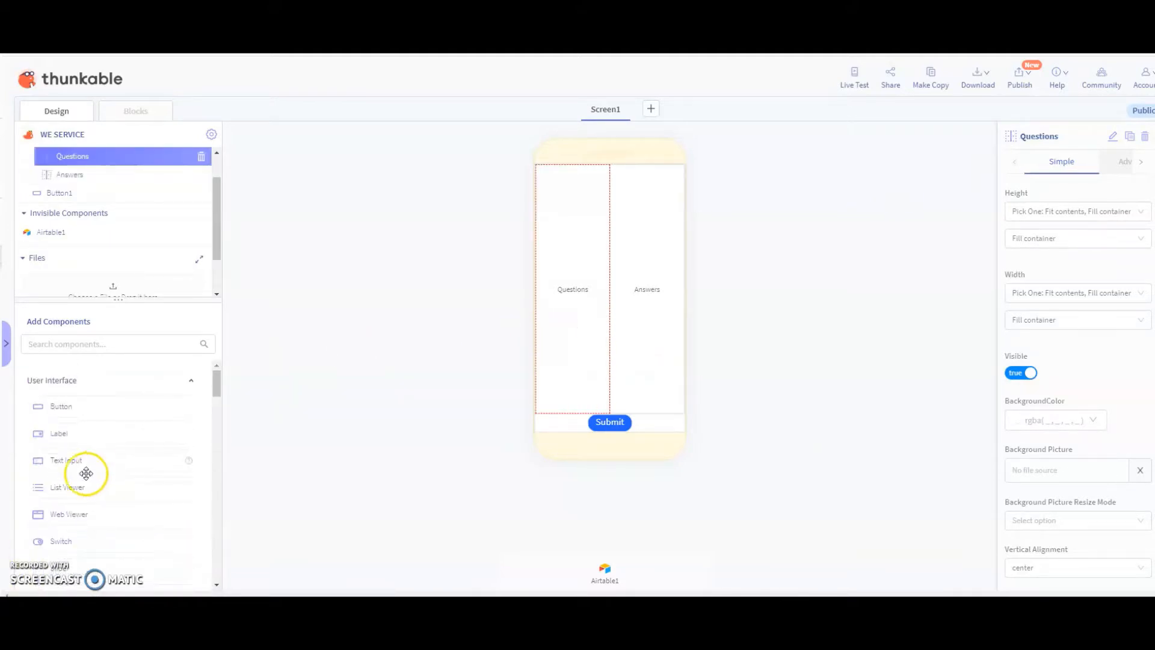
left_click_drag(72, 433, 578, 274)
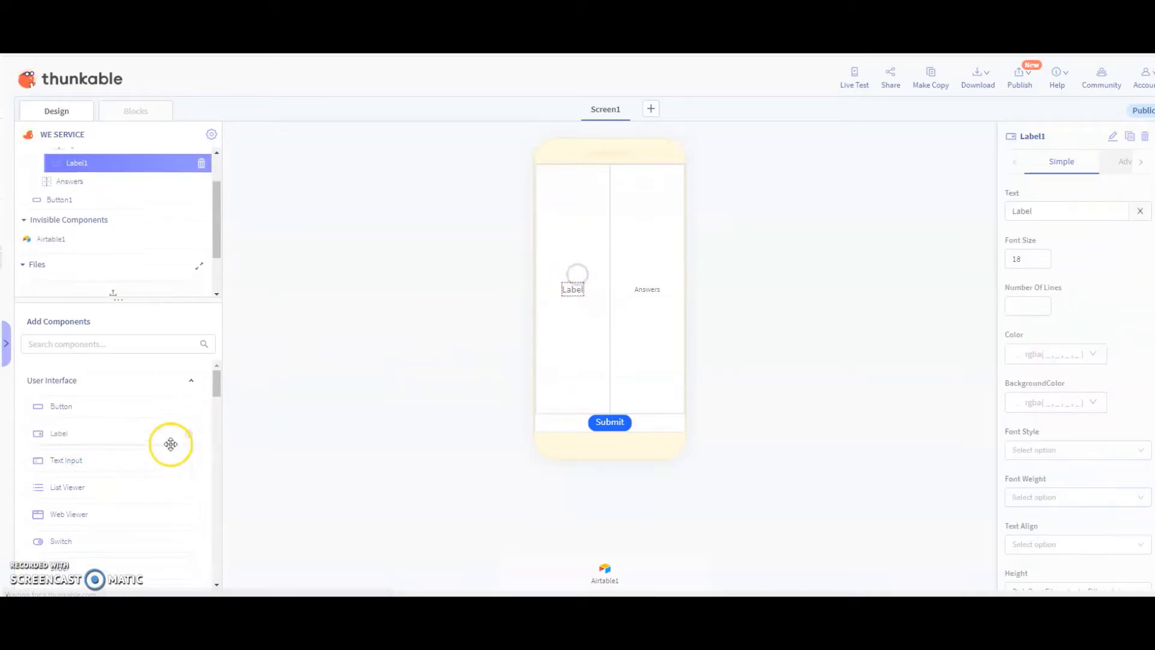
left_click_drag(171, 444, 578, 321)
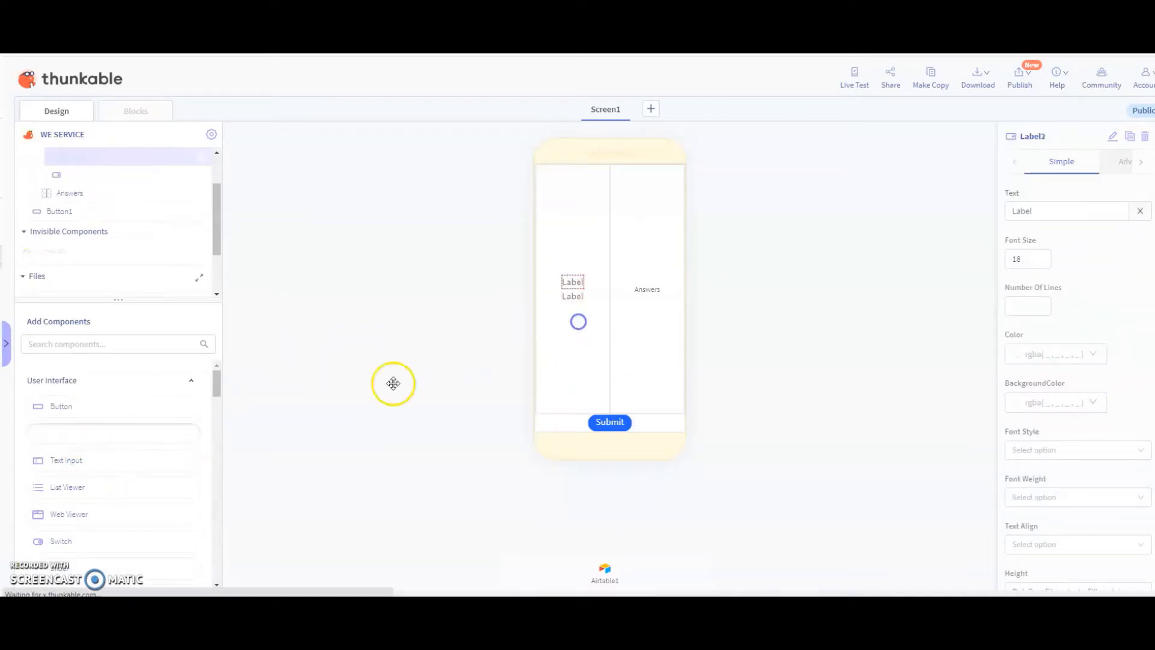
left_click_drag(95, 438, 607, 316)
- Set the texts of the three Questions labels, from top to bottom, to First Name, Last Name and Age
left_click_drag(1058, 211, 987, 208)
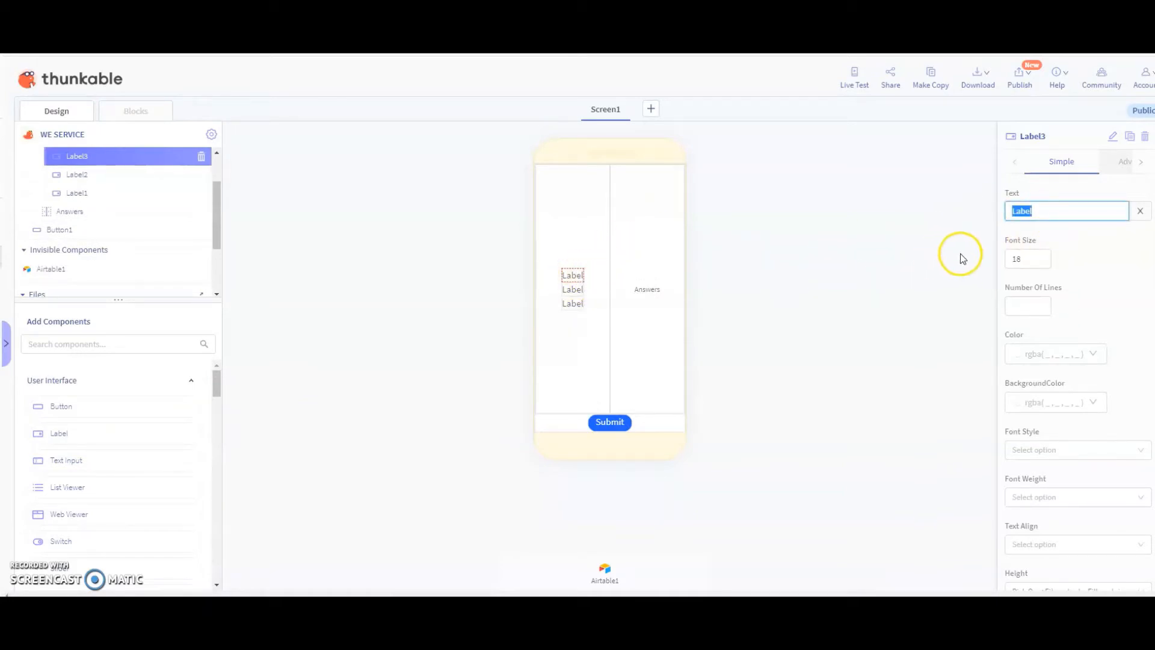
type("First Name")
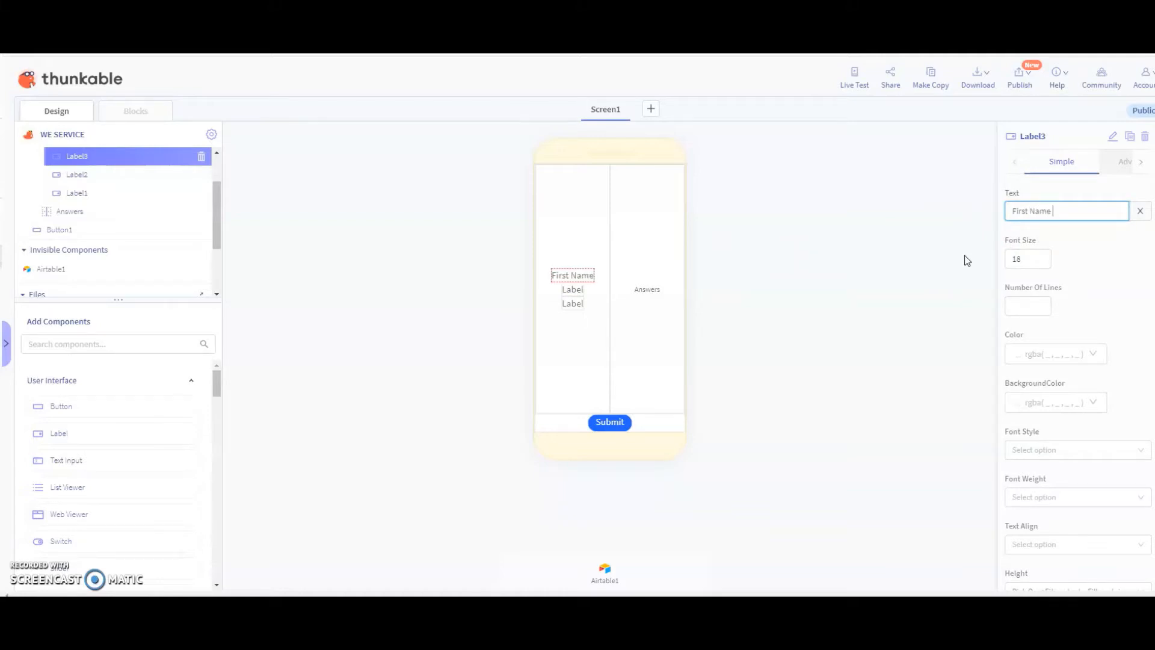
left_click(572, 289)
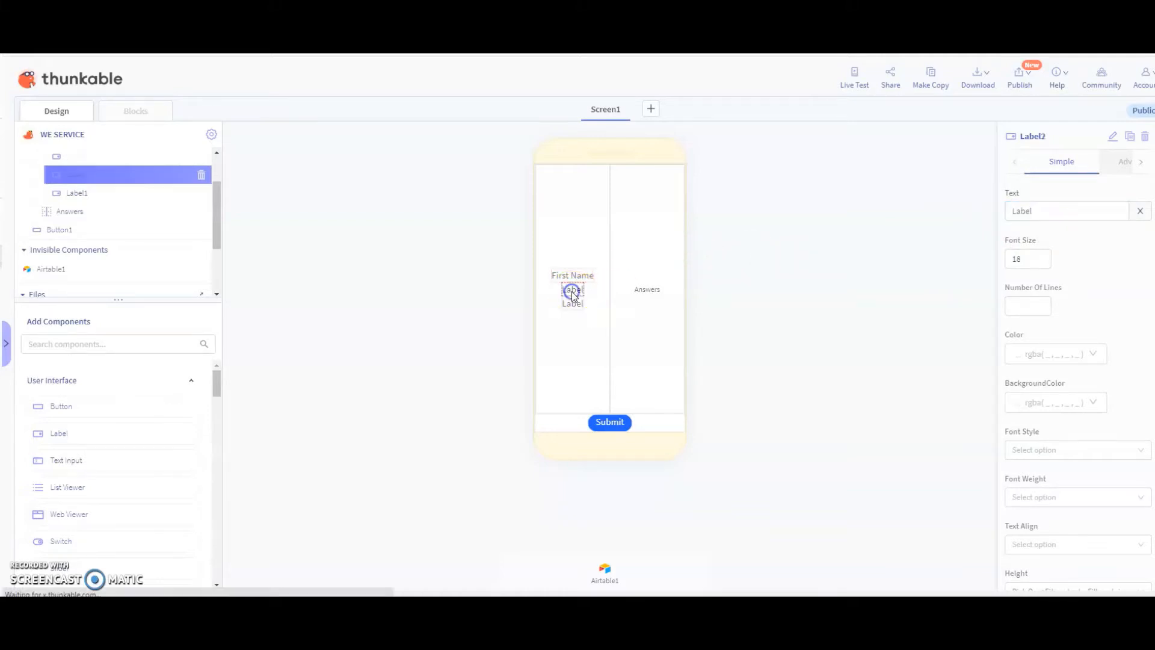
left_click_drag(1055, 211, 973, 208)
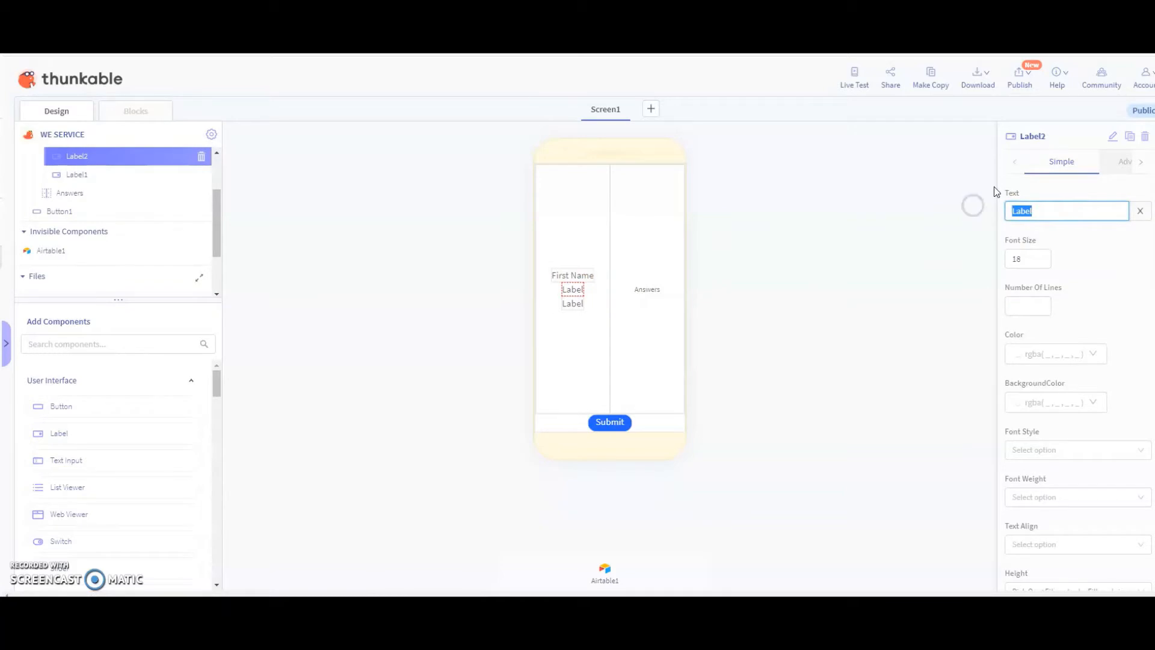
key("BackSpace")
type("L")
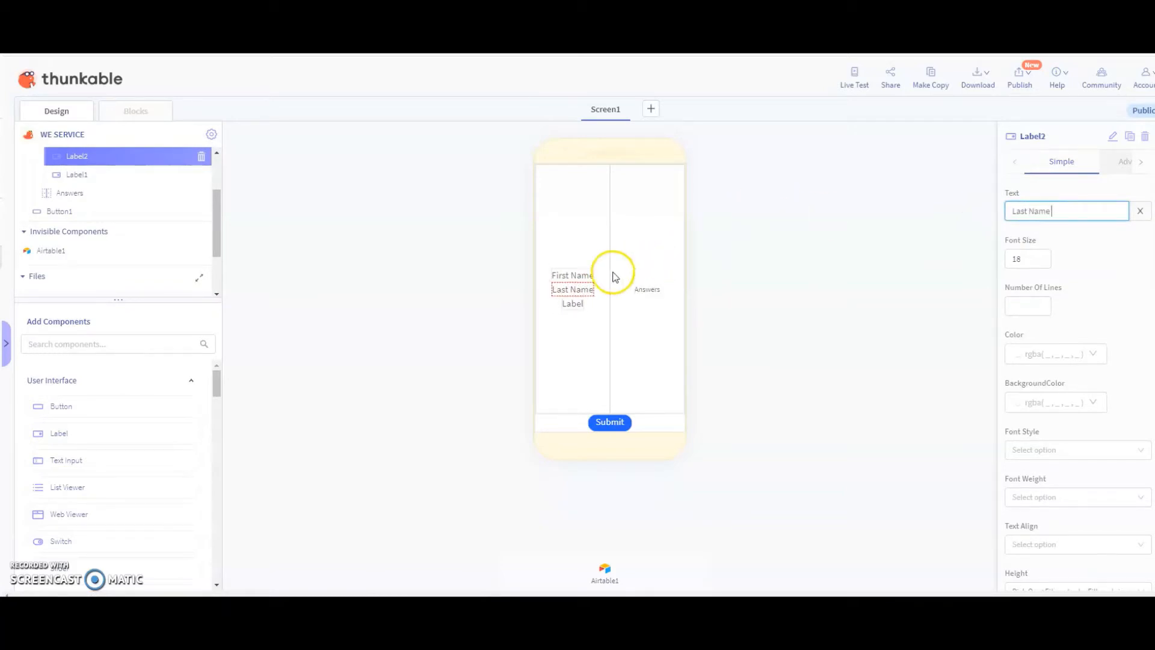
left_click(573, 303)
left_click_drag(1074, 211, 975, 218)
key("BackSpace")
type("Age")
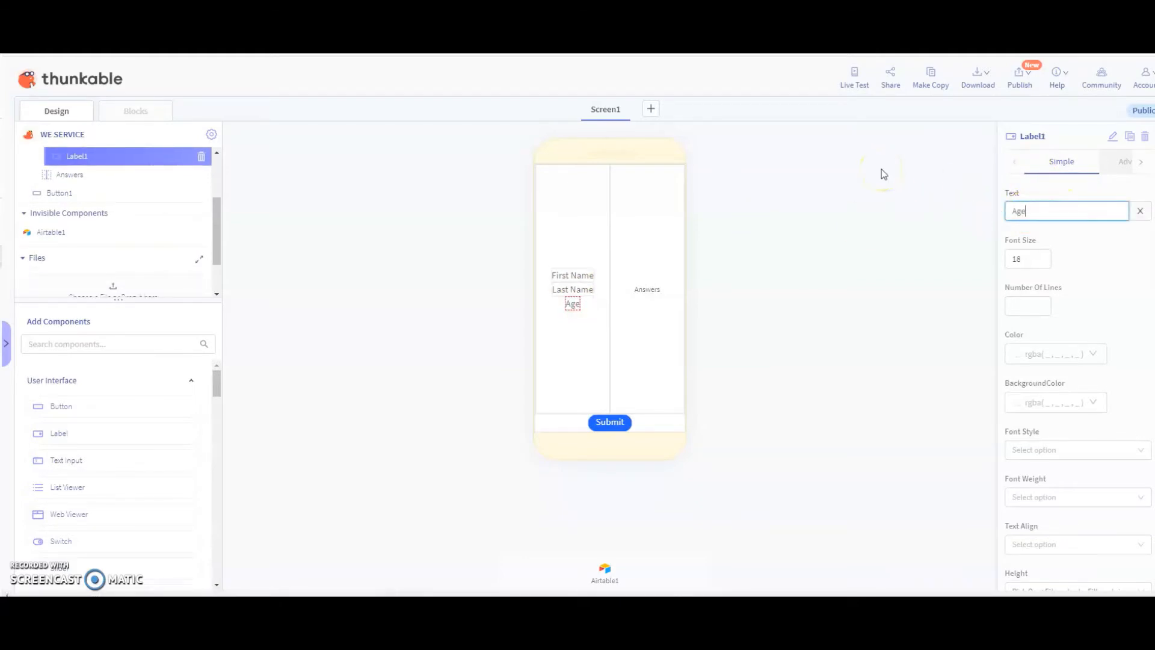
left_click(830, 210)
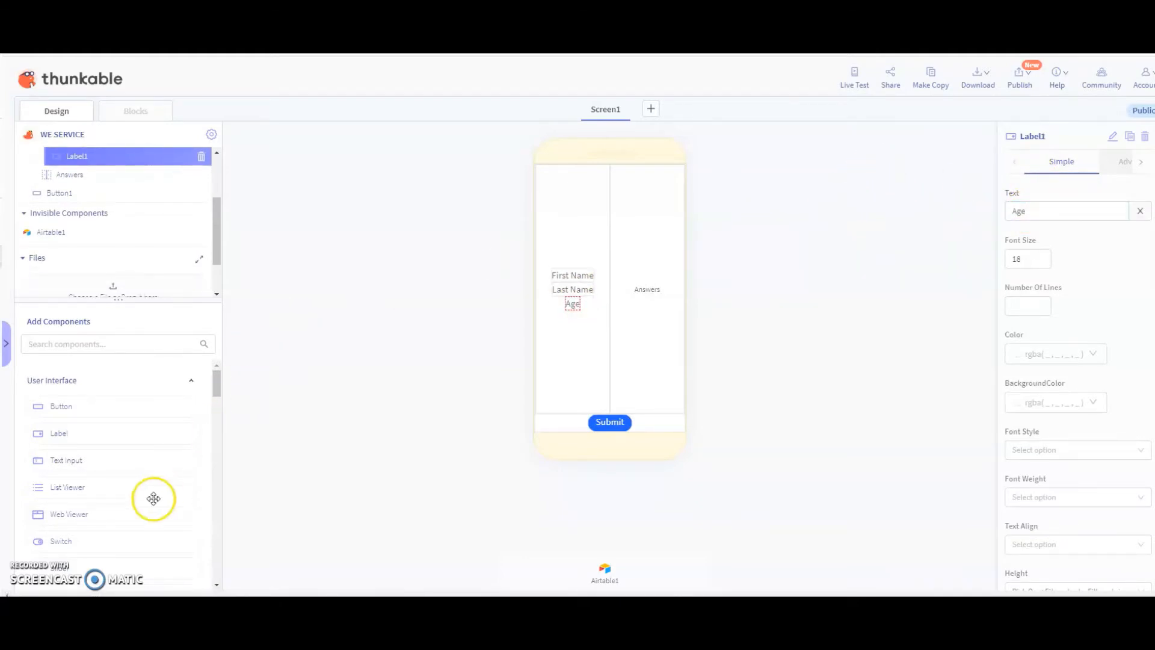
- Add two text inputs stacked inside the Answers column
left_click_drag(93, 466, 673, 274)
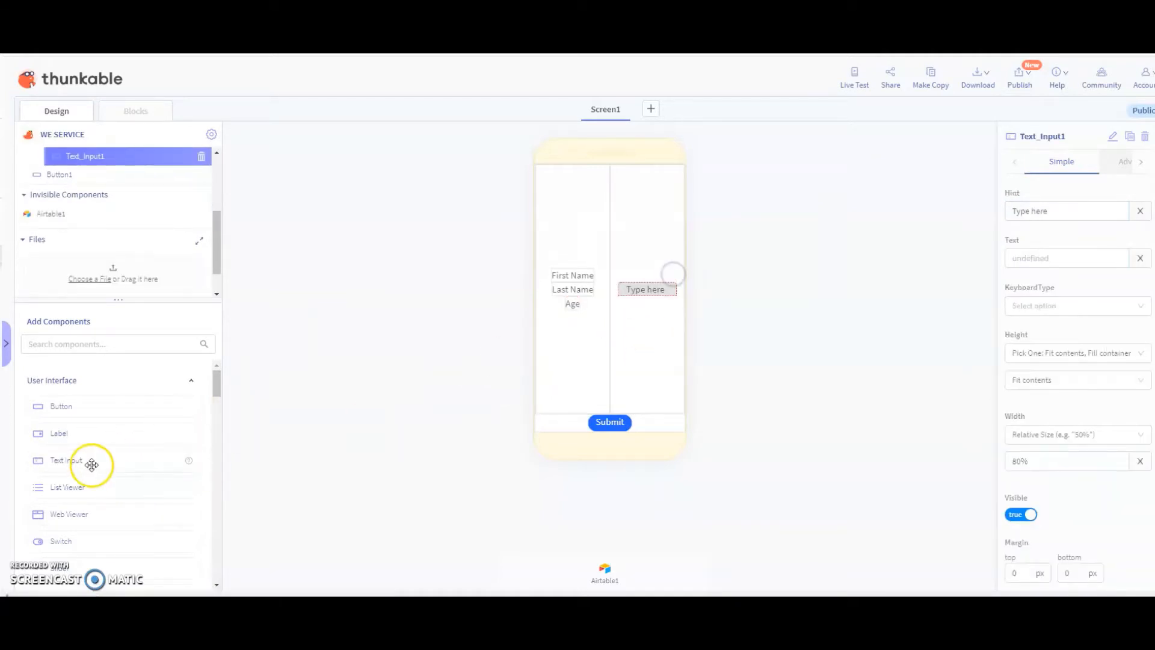
left_click_drag(77, 459, 668, 282)
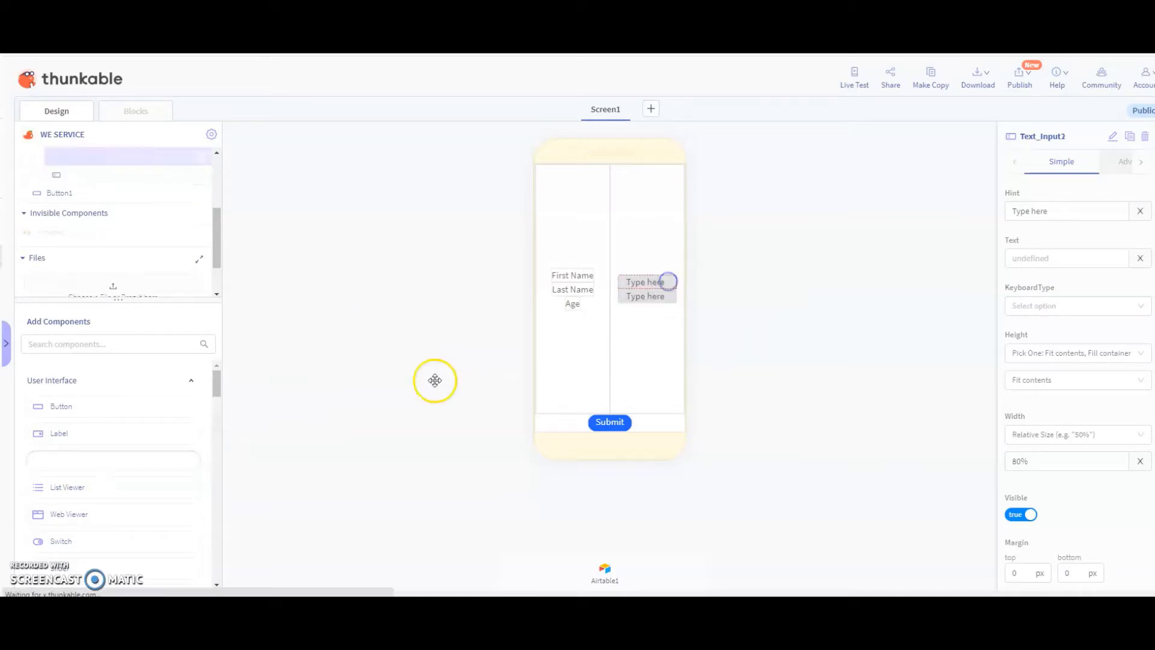
left_click_drag(74, 434, 661, 279)
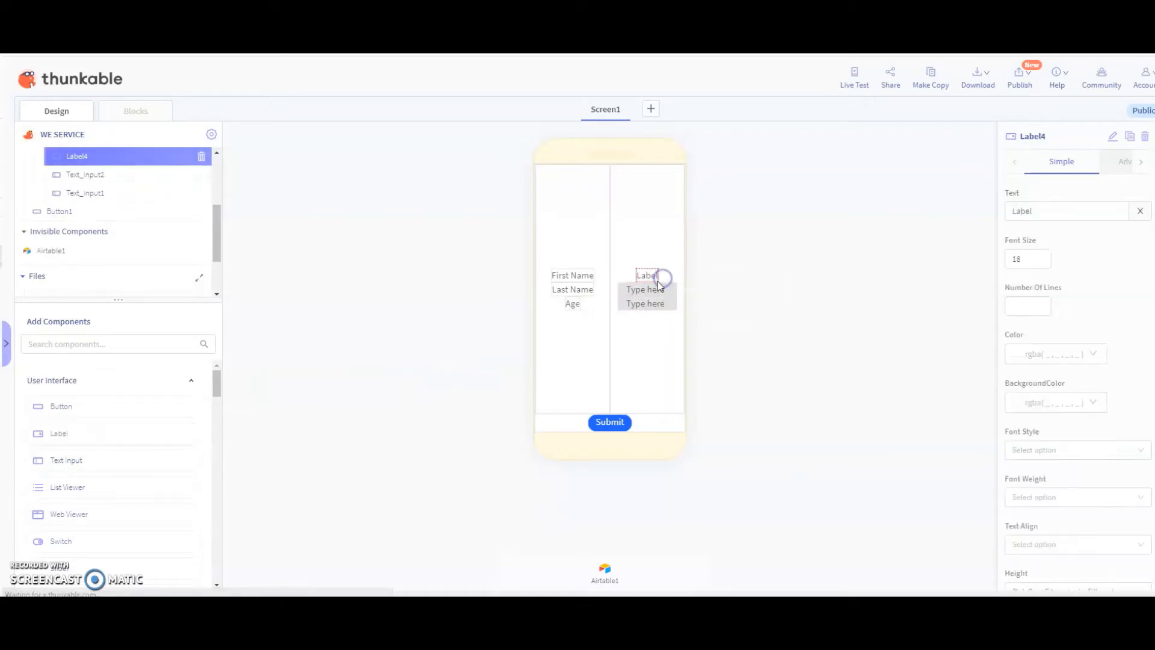
right_click(649, 276)
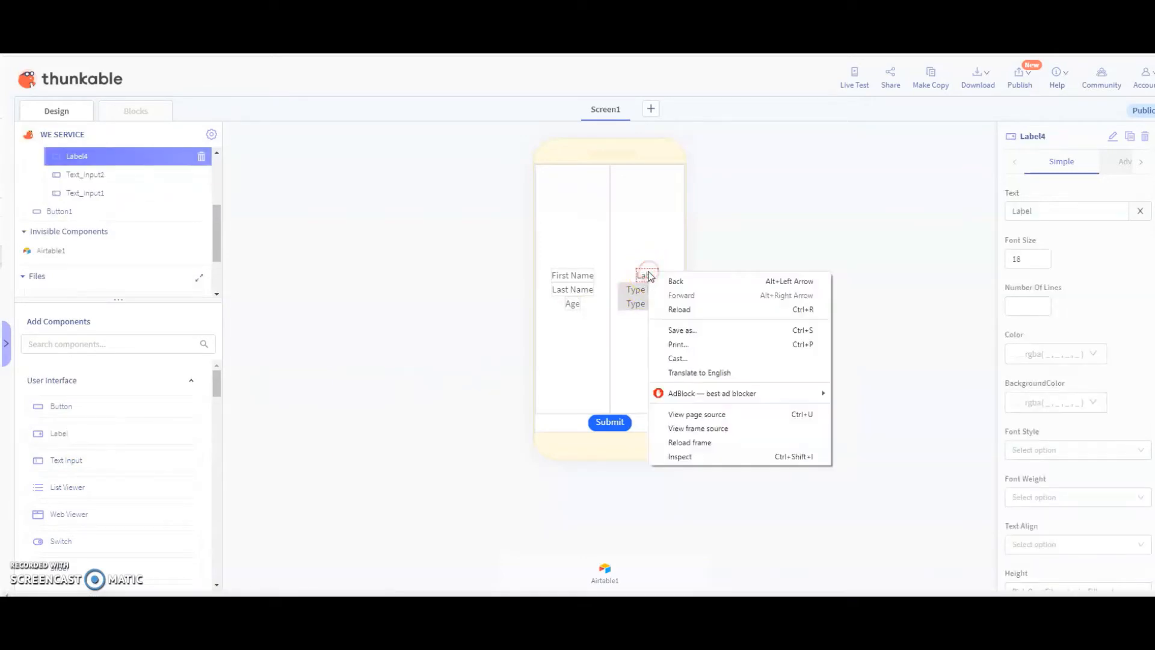
left_click(649, 276)
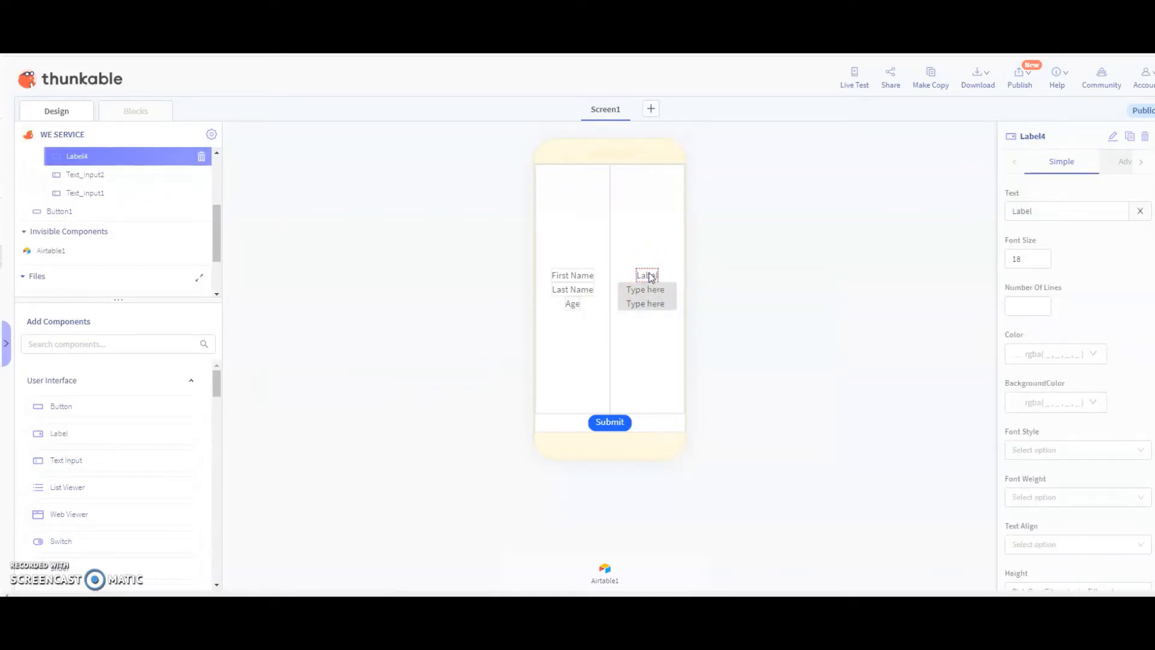
right_click(649, 276)
left_click(649, 277)
left_click(201, 157)
left_click(679, 205)
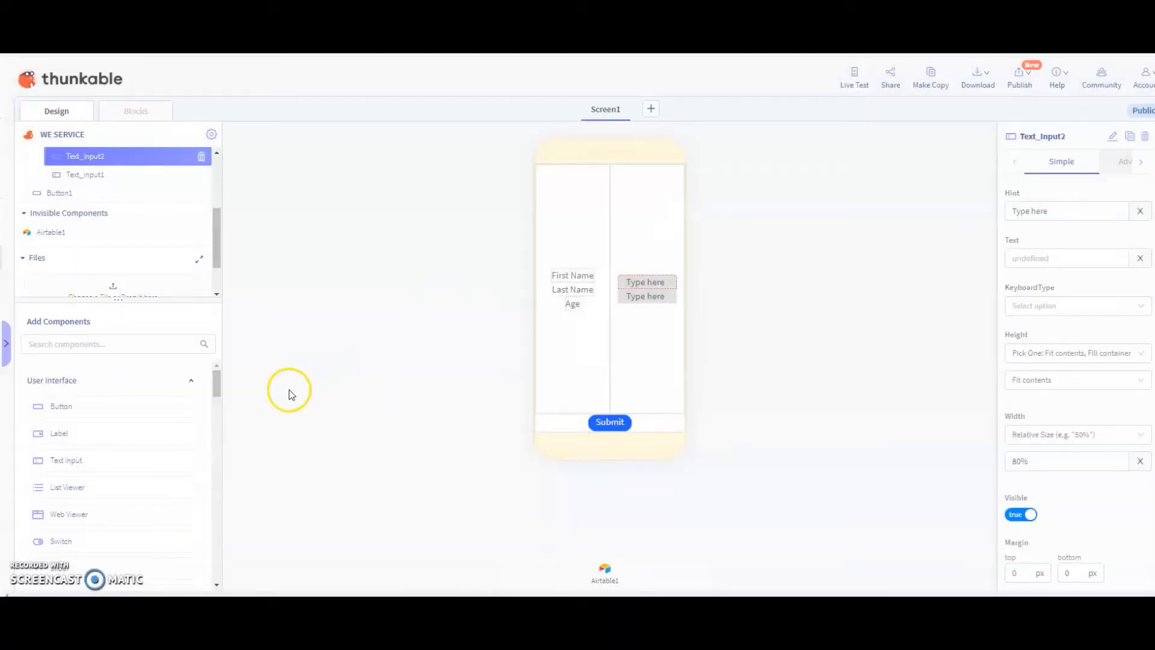
- Add a third text input above the other two in the Answers column
left_click_drag(75, 459, 664, 283)
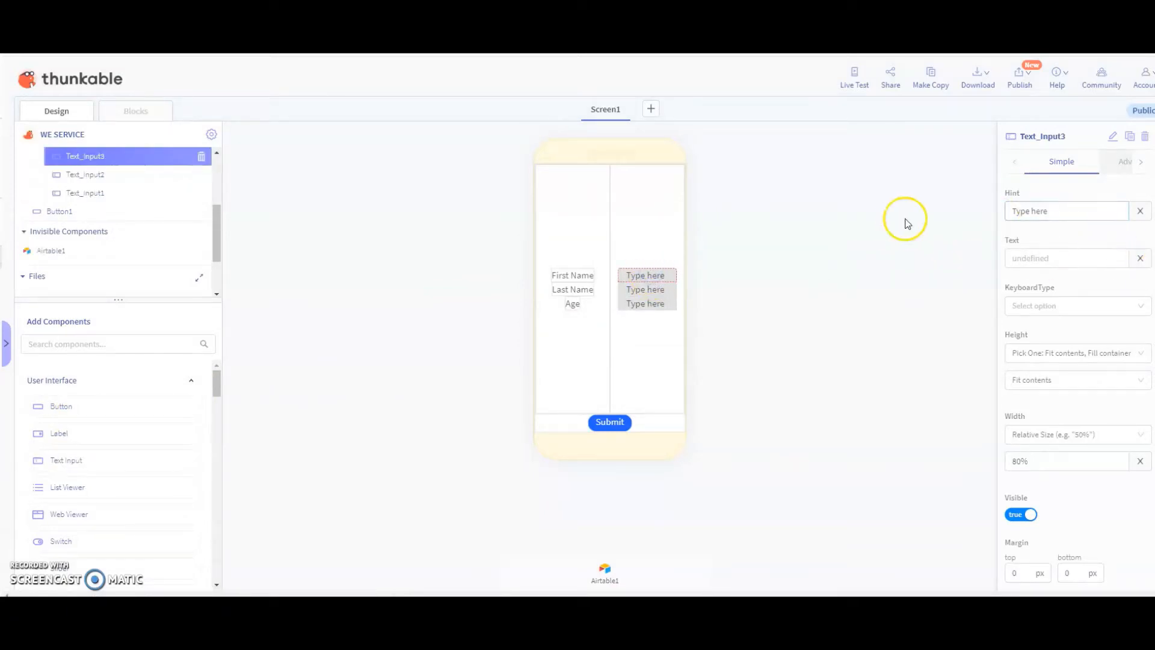
left_click(637, 294)
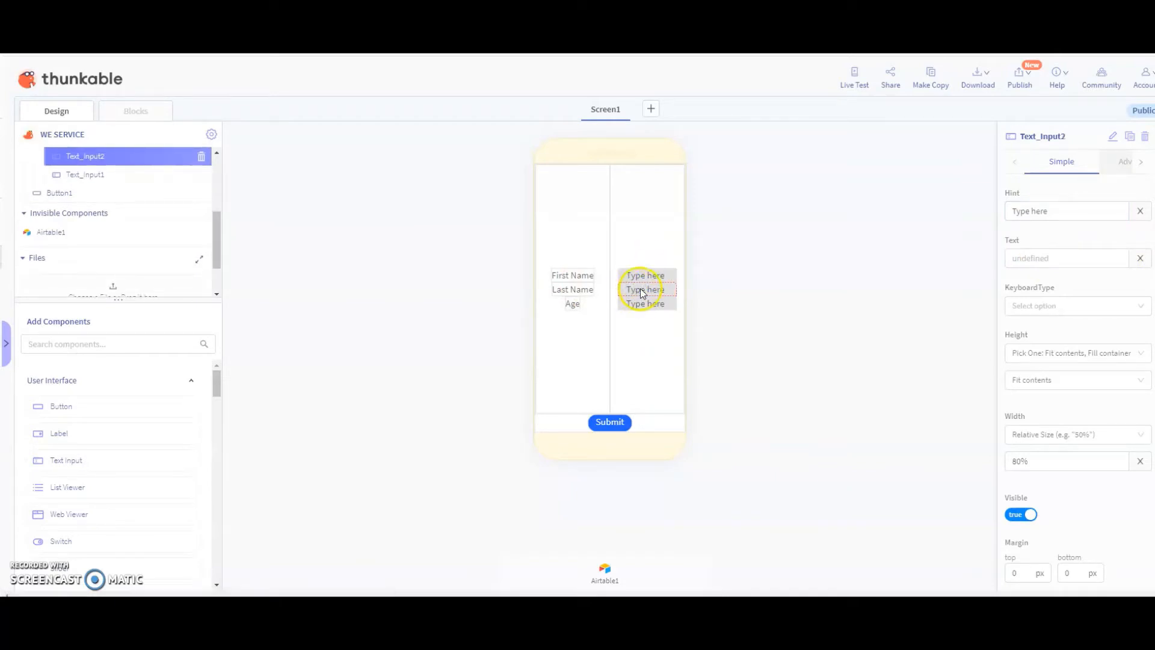
left_click(647, 305)
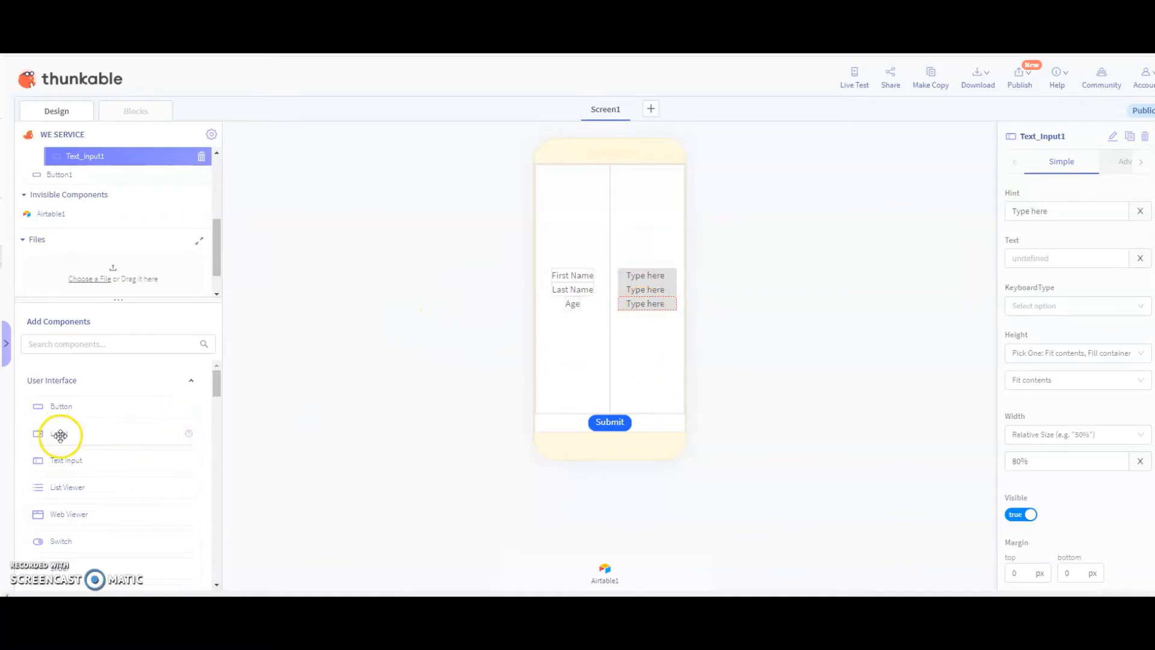
- Add a label at the very top of the screen, above the row with the two columns
scroll(108, 182, "up", 4)
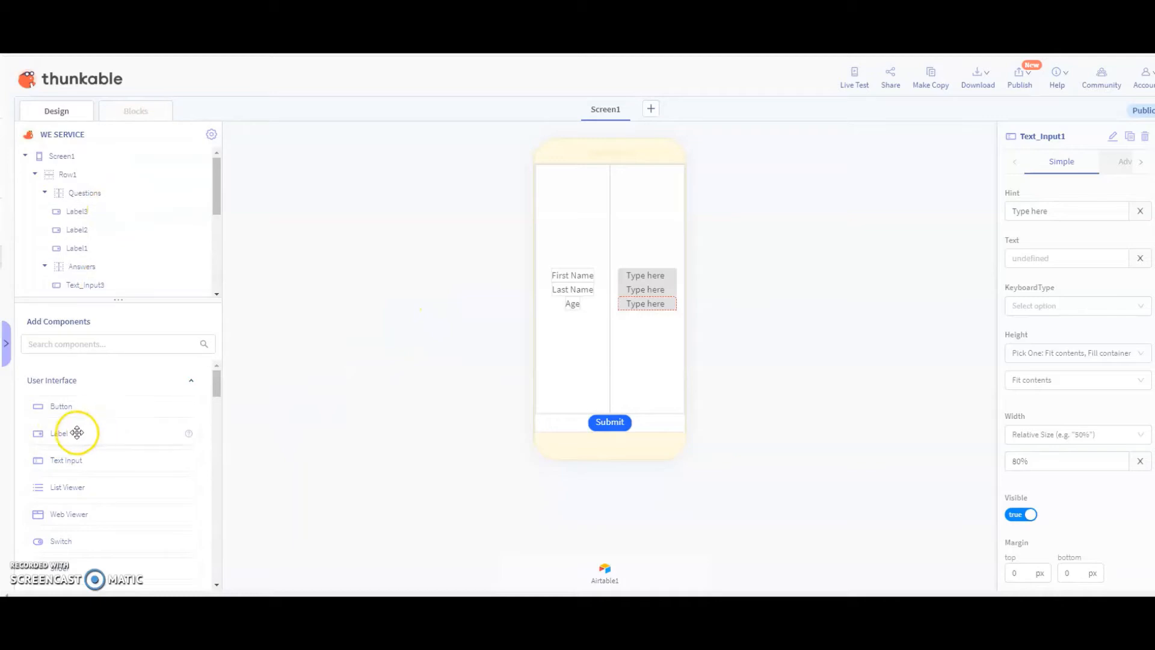
left_click_drag(77, 433, 99, 169)
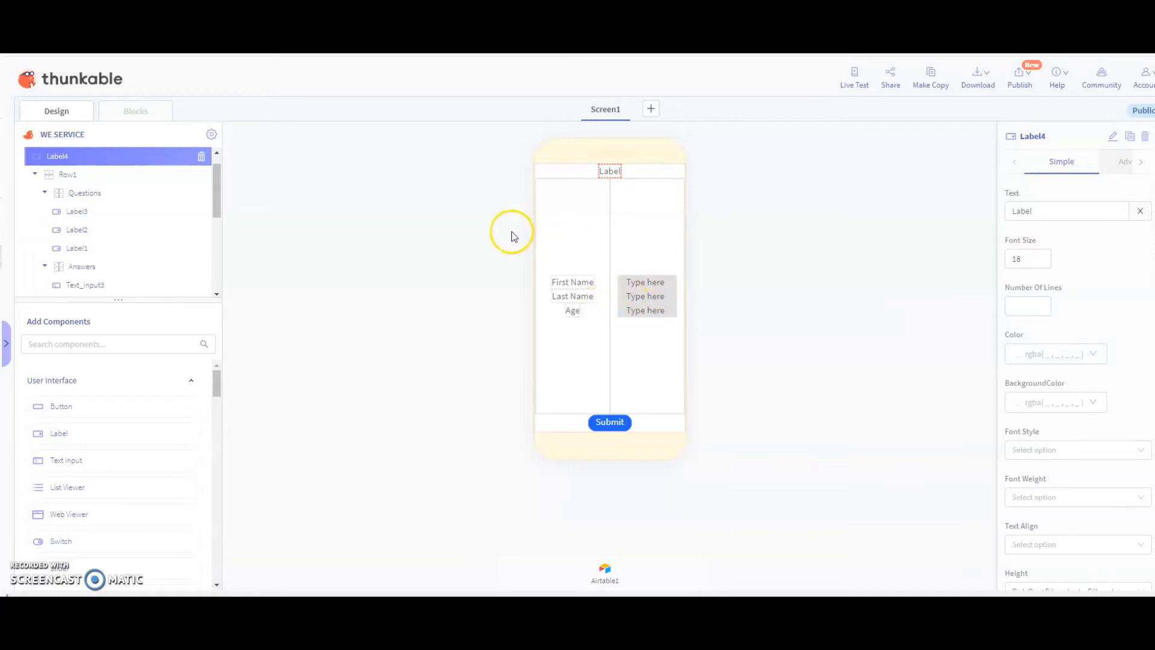
- Add a new Airtable component to the screen and delete the old Airtable1 component
scroll(150, 439, "down", 10)
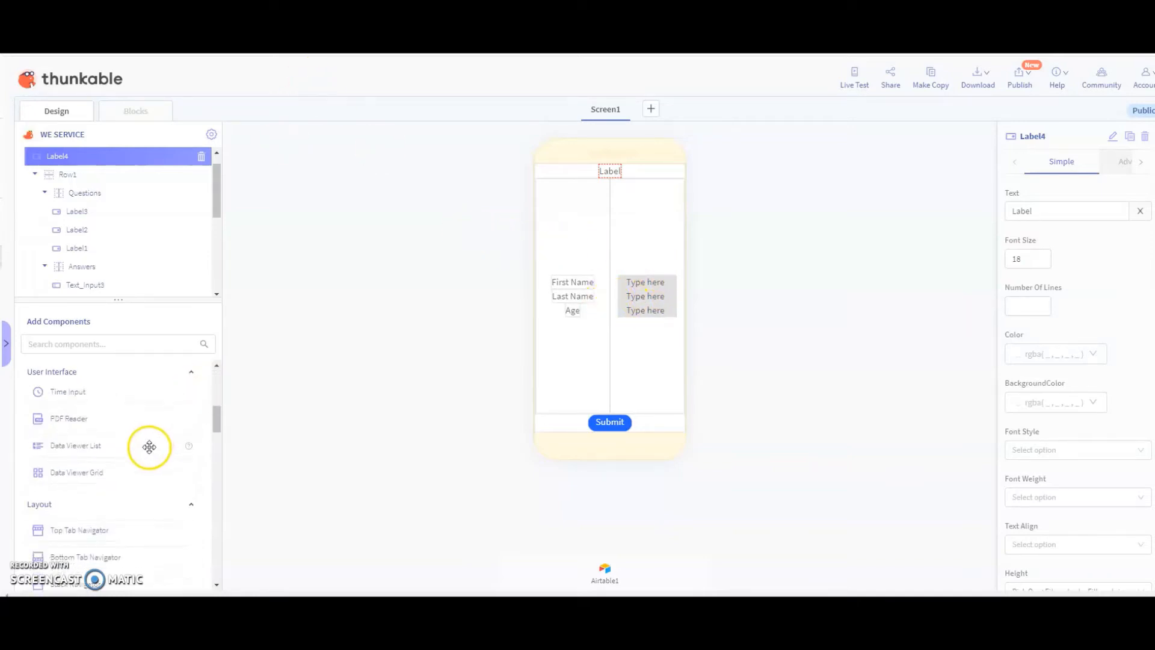
scroll(148, 446, "down", 8)
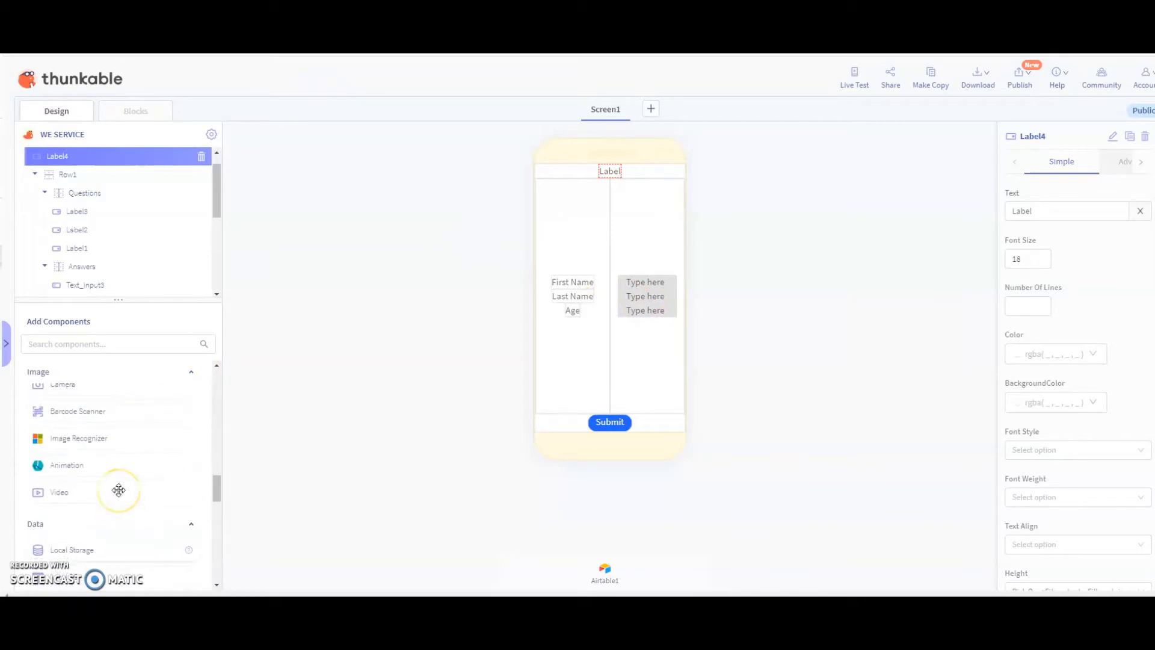
left_click_drag(82, 521, 639, 227)
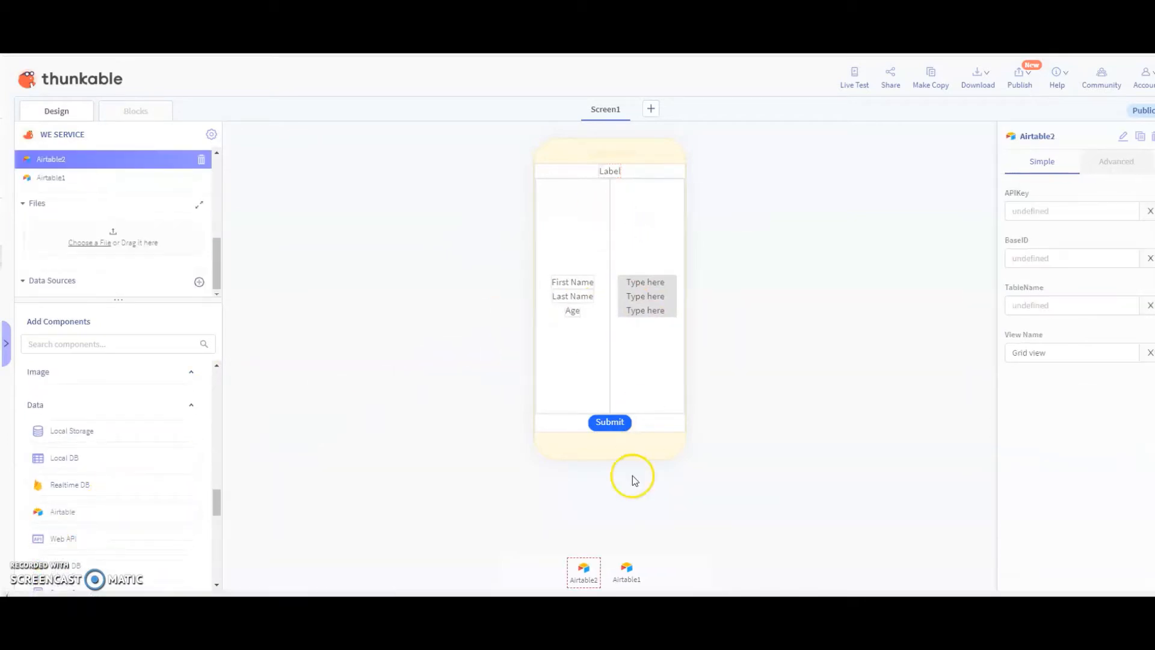
left_click(626, 568)
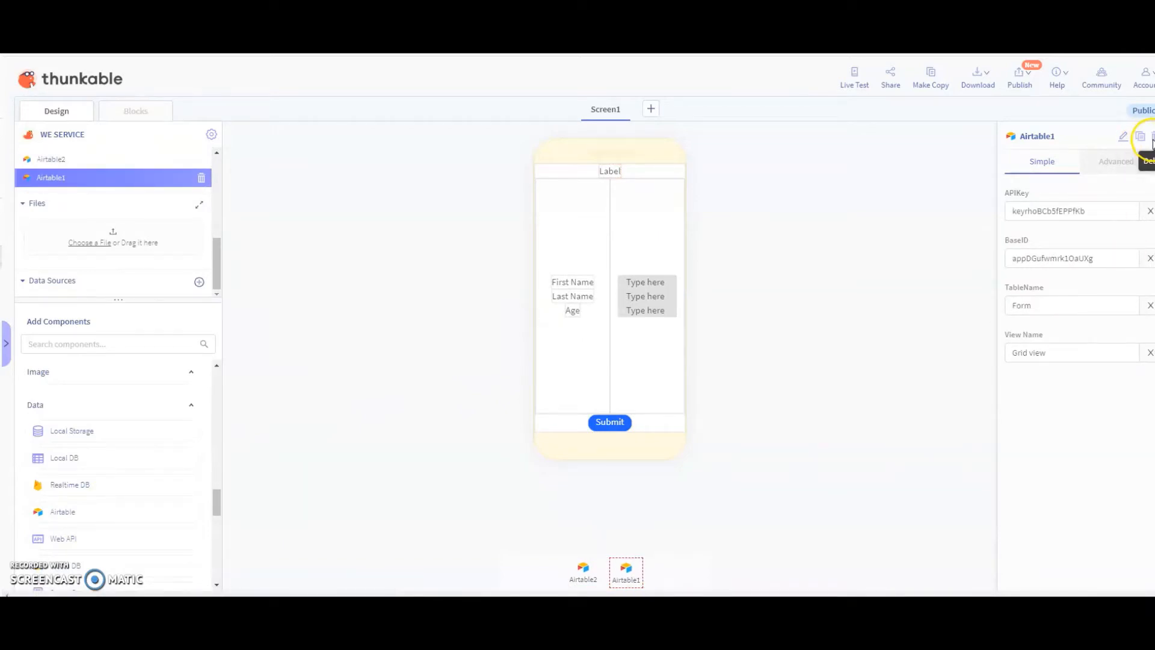
left_click(1153, 136)
left_click(696, 203)
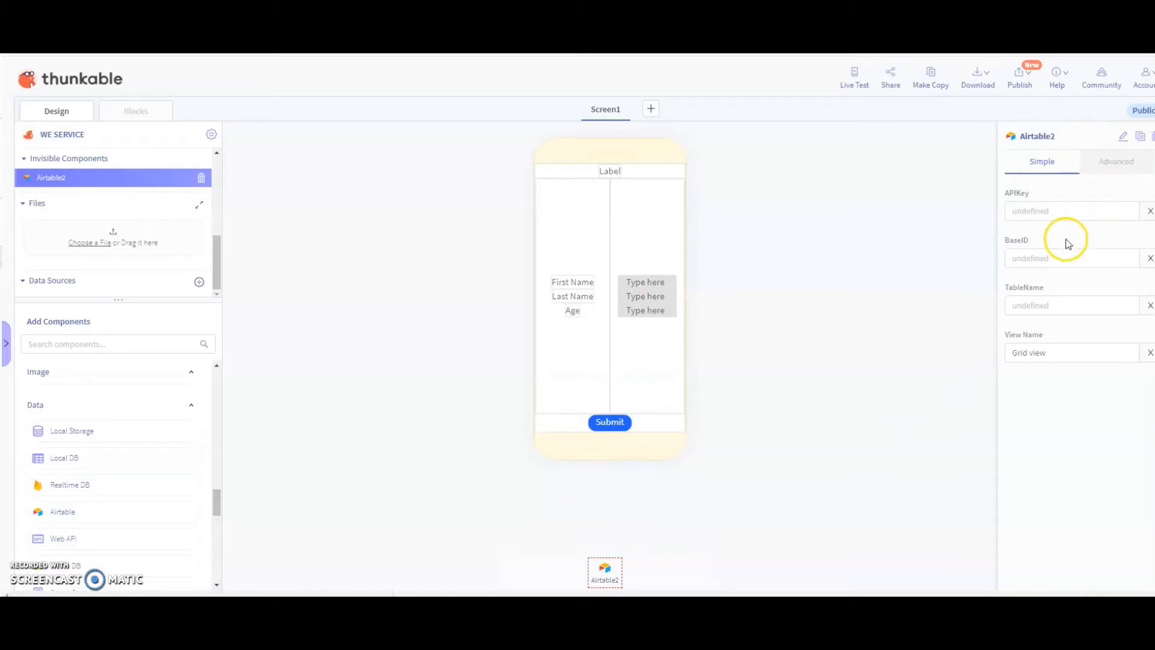
- Switch to Airtable, create a base from scratch named Survey in My First Workspace, and open it
left_click(1053, 211)
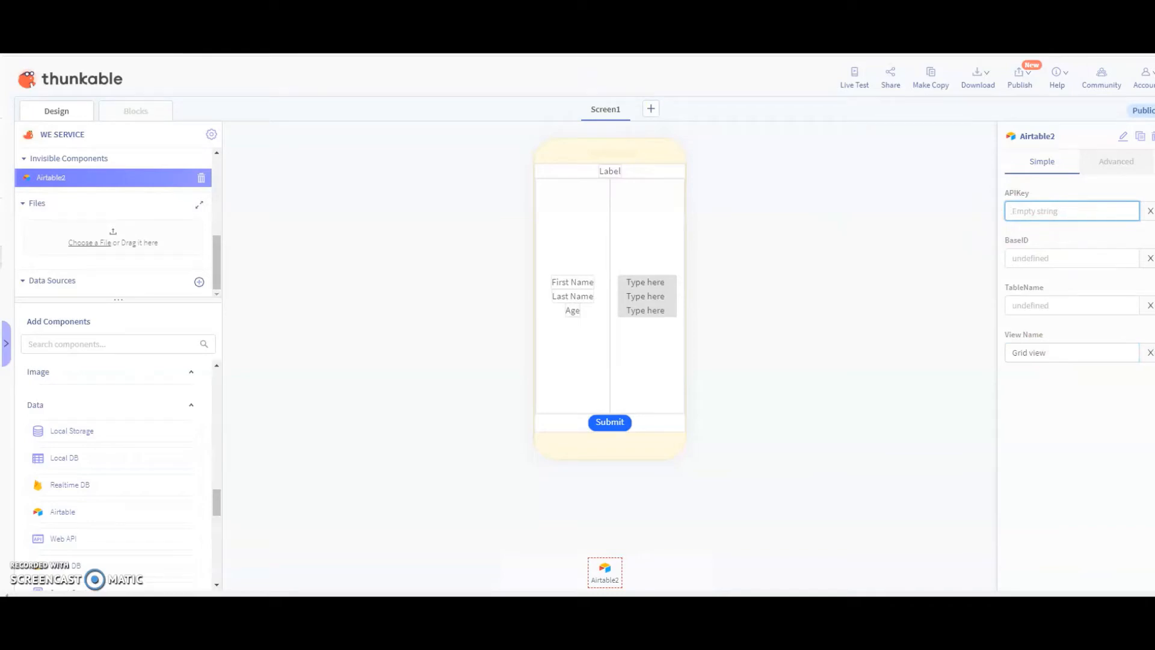
left_click(549, 24)
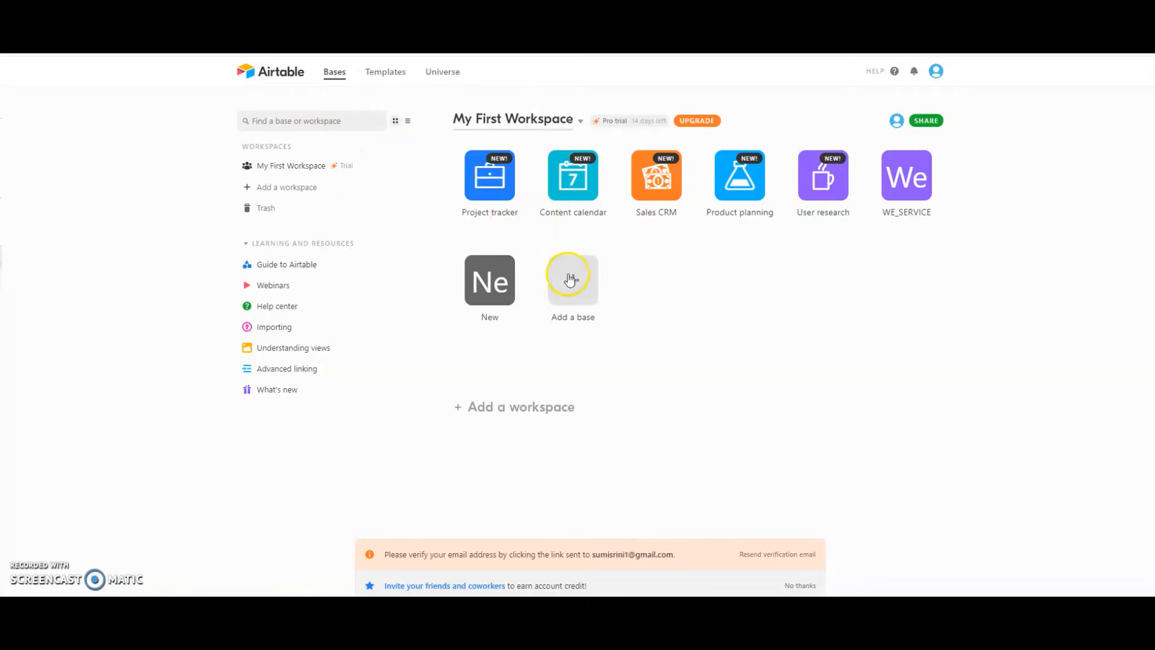
left_click(574, 283)
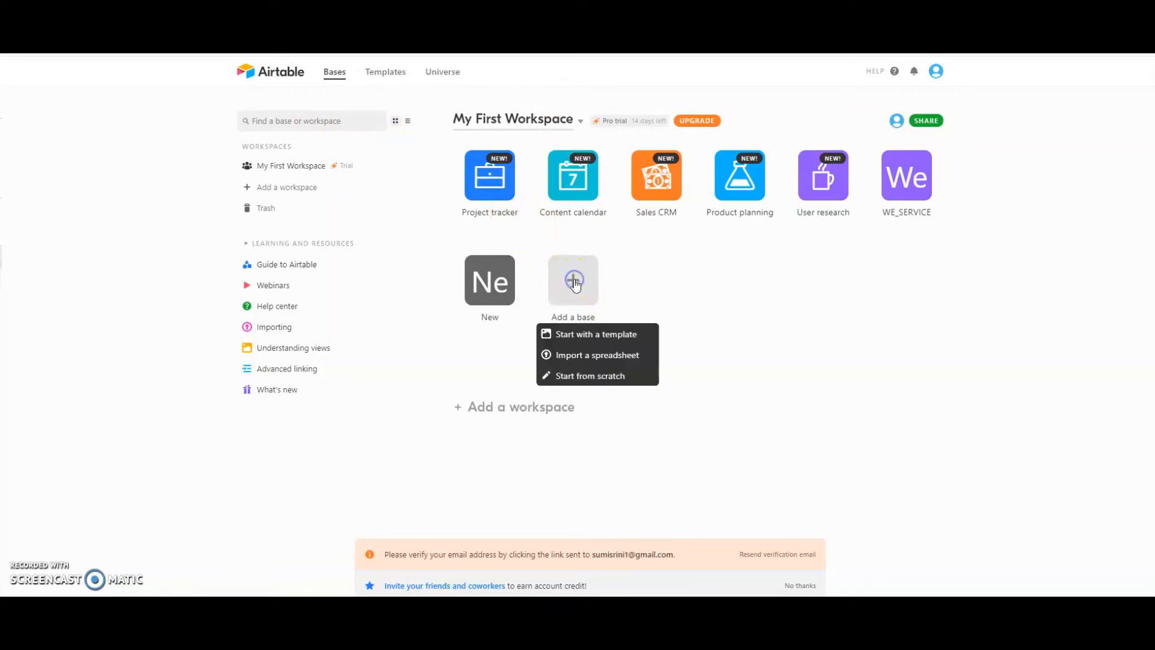
left_click(591, 379)
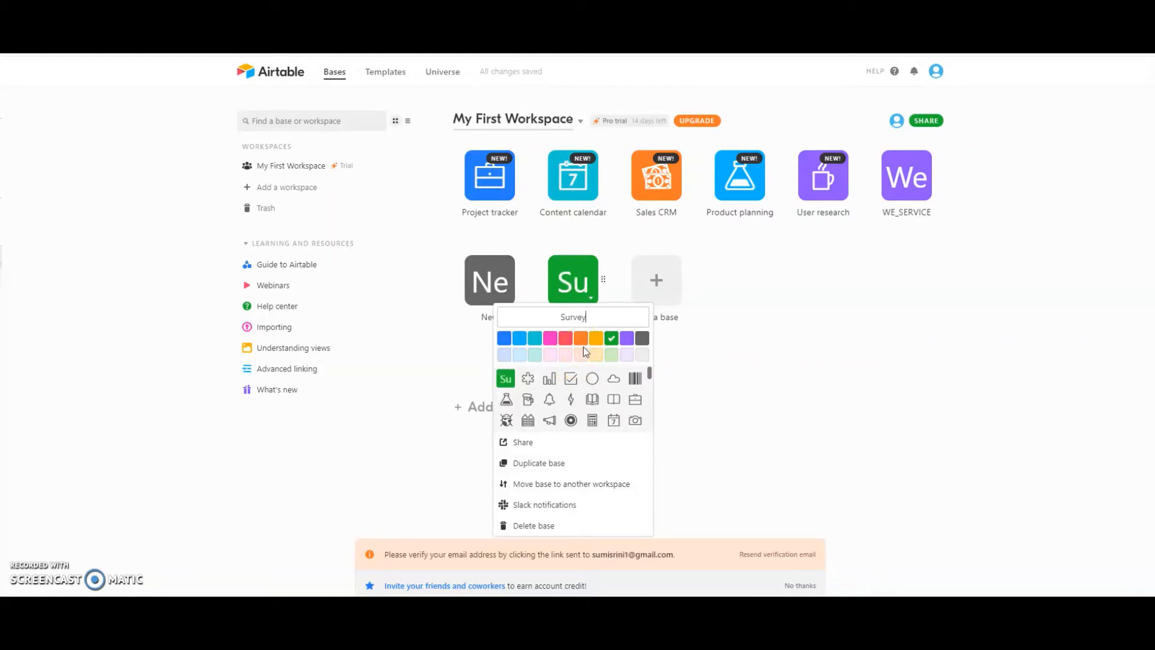
key("Return")
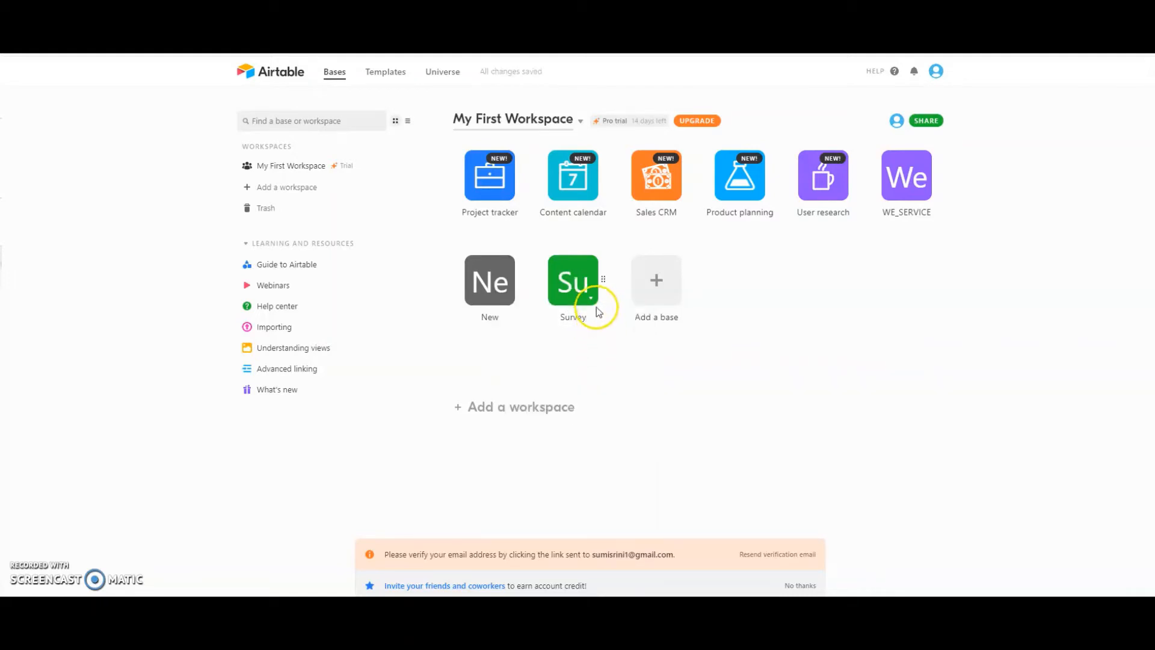
left_click(567, 295)
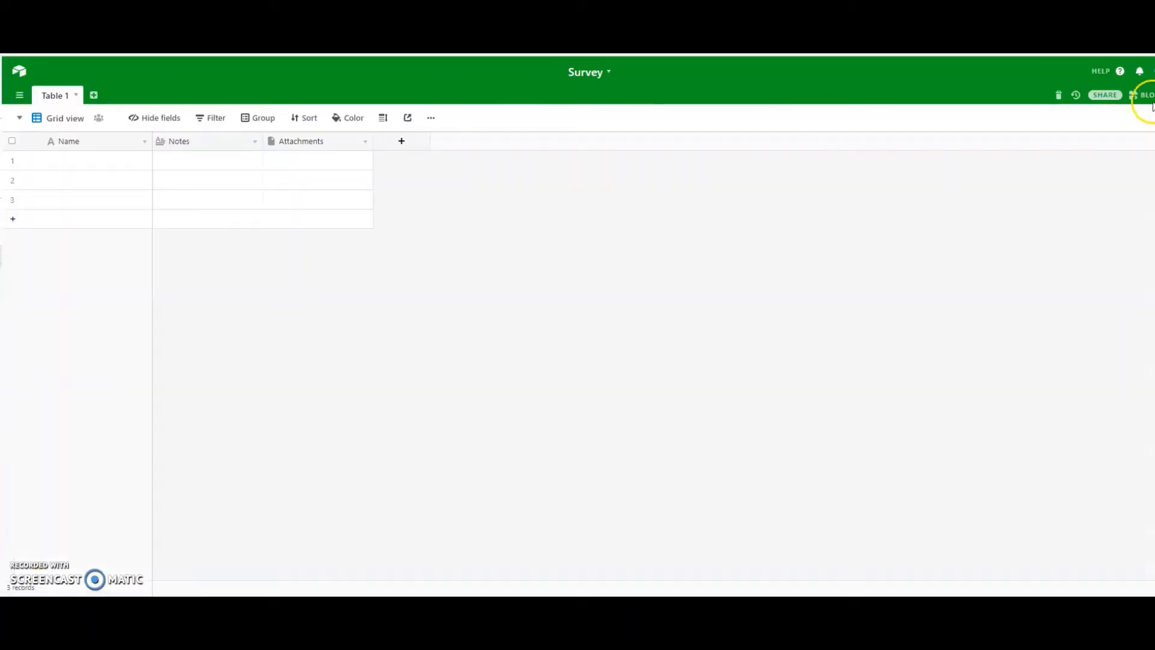
- Copy the personal API key from the Airtable account overview into the new Thunkable Airtable component's APIKey field, and return to Airtable
left_click(1153, 71)
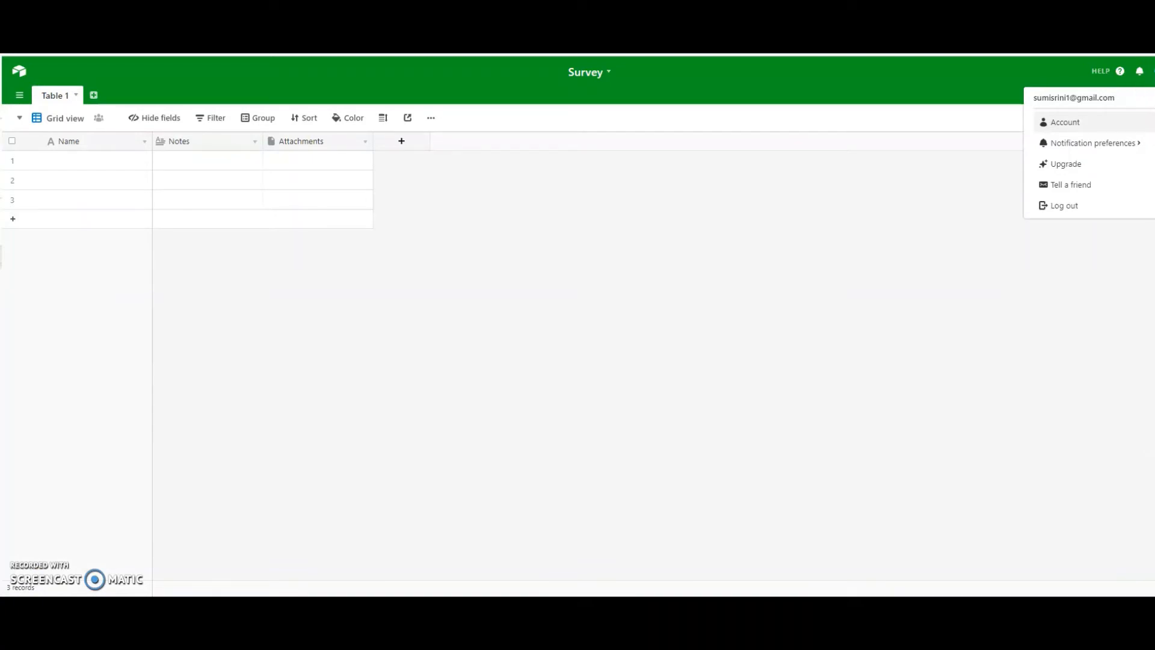
left_click(1082, 122)
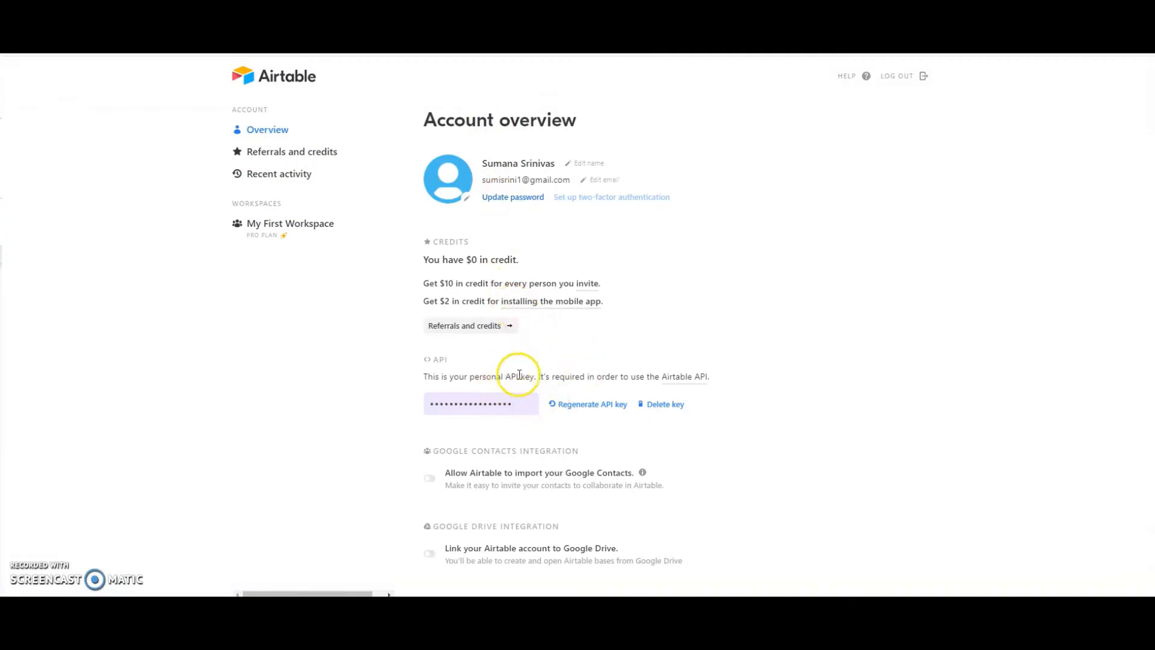
left_click(520, 403)
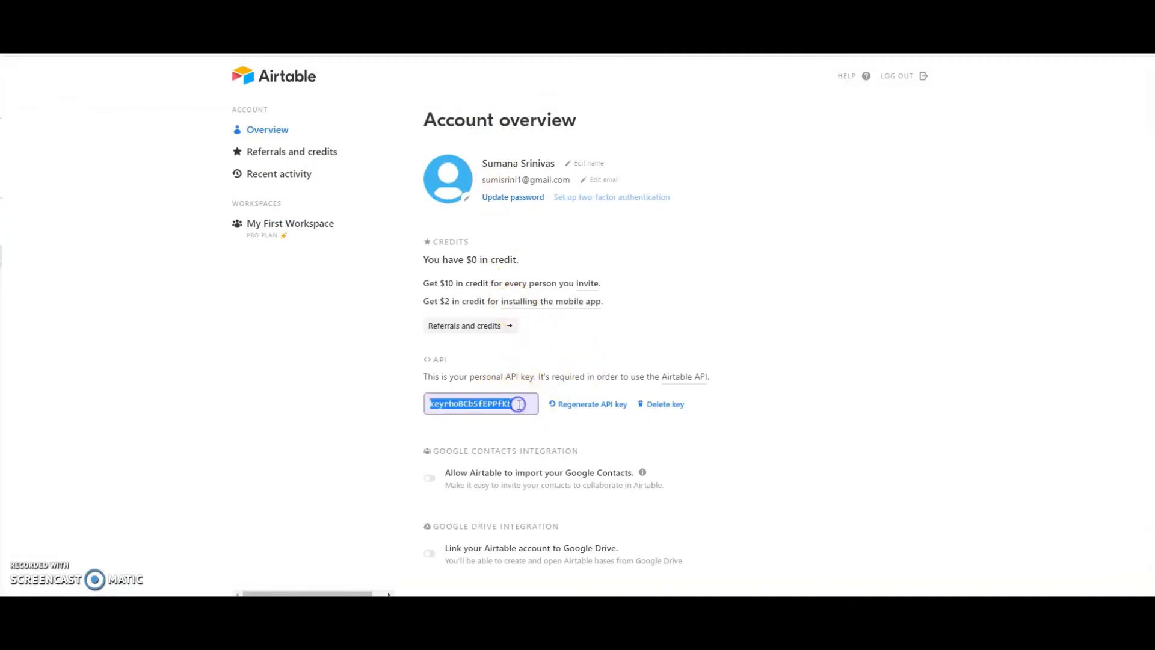
key("ctrl+c")
key("ctrl+Tab")
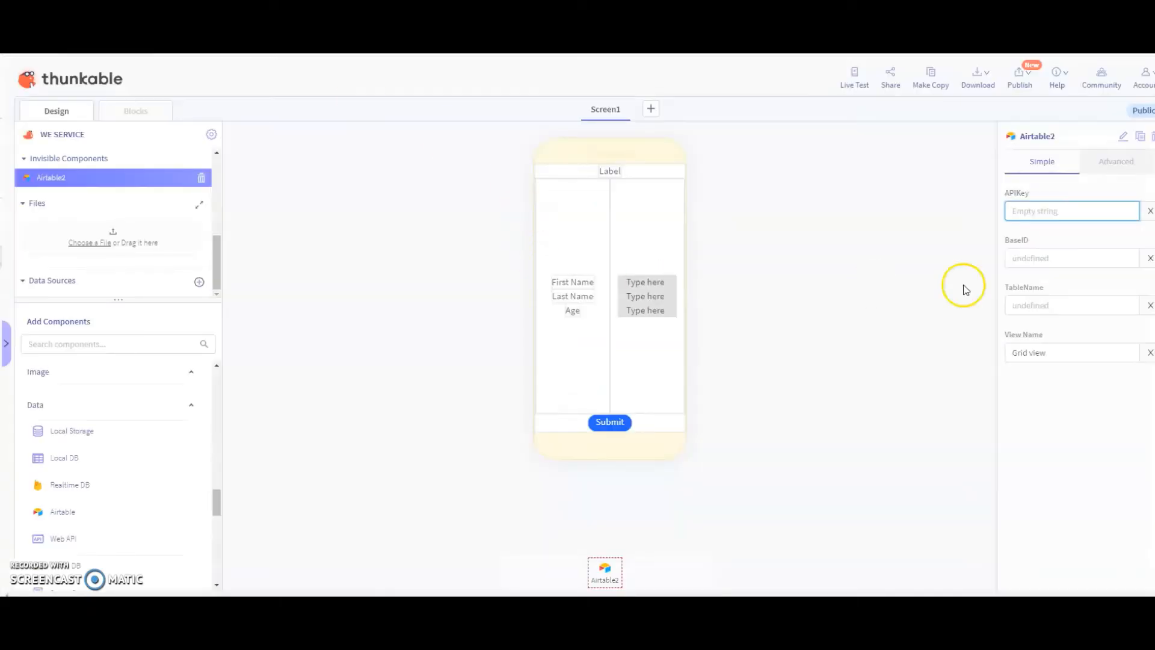
key("ctrl+v")
left_click(1047, 258)
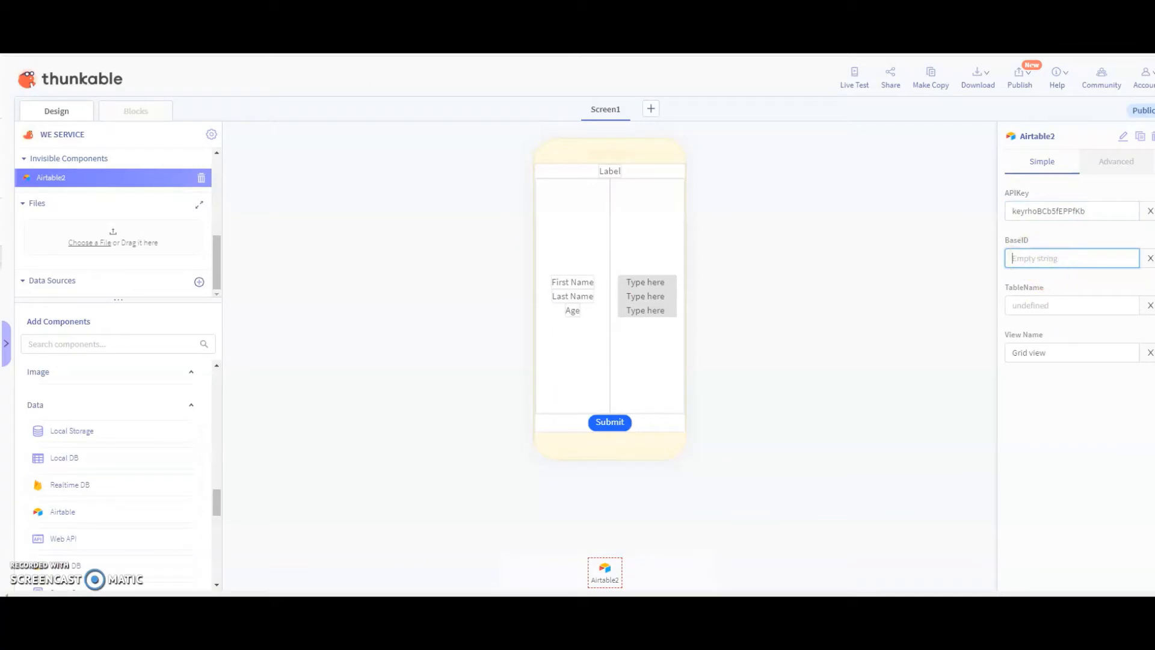
key("ctrl+Tab")
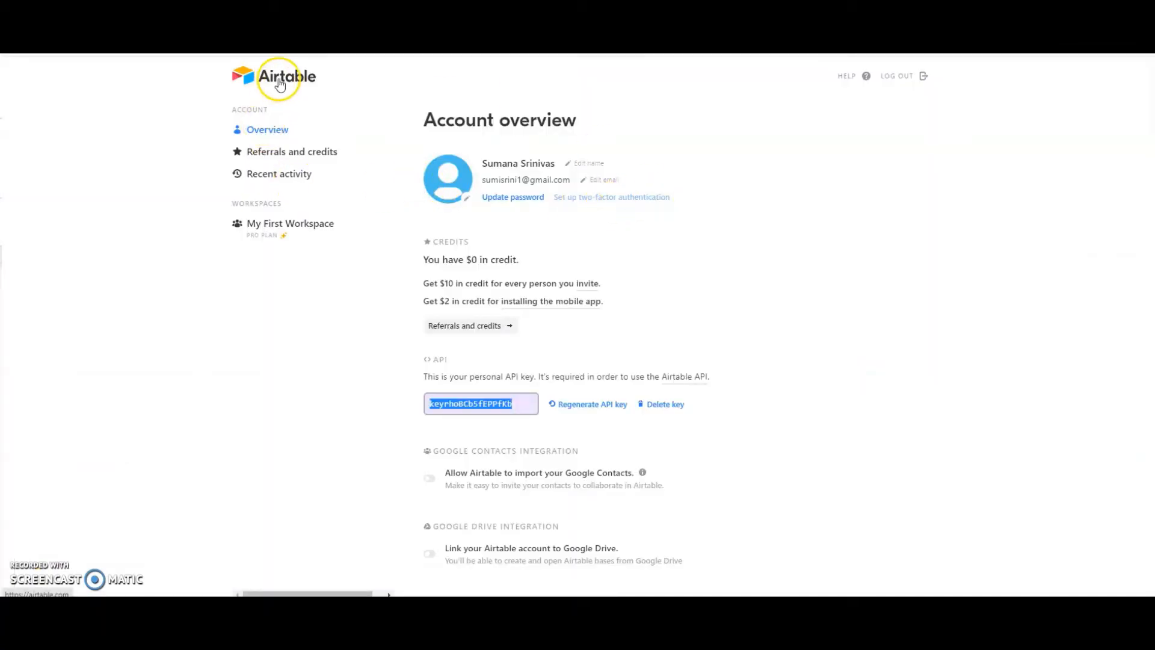
left_click(867, 77)
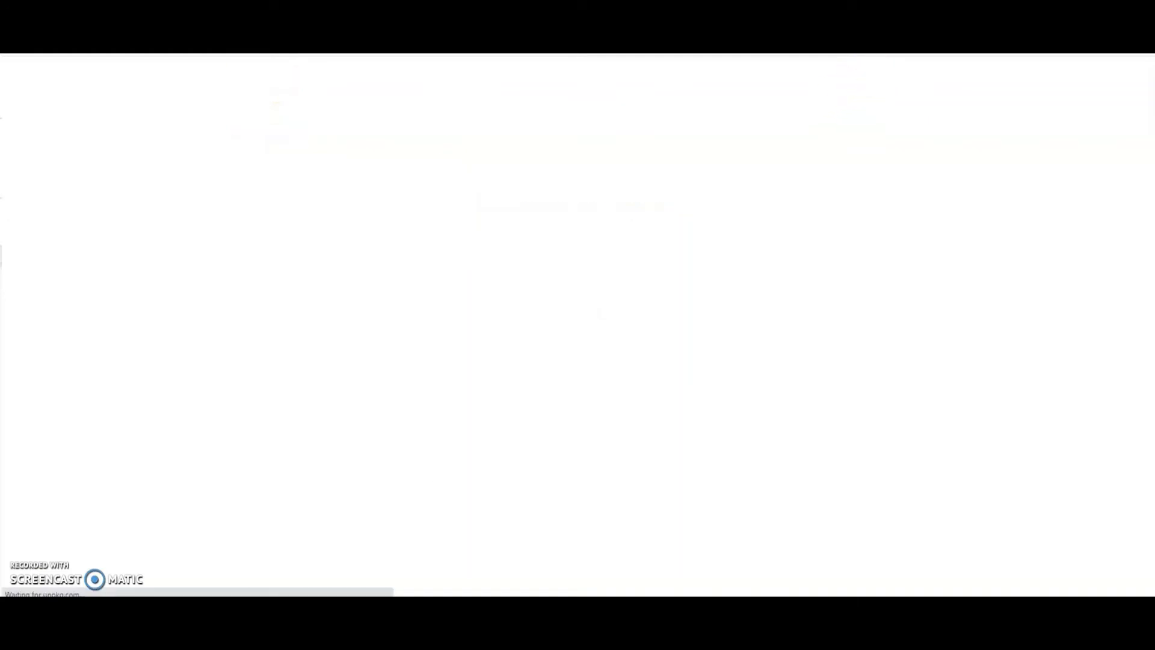
left_click(888, 84)
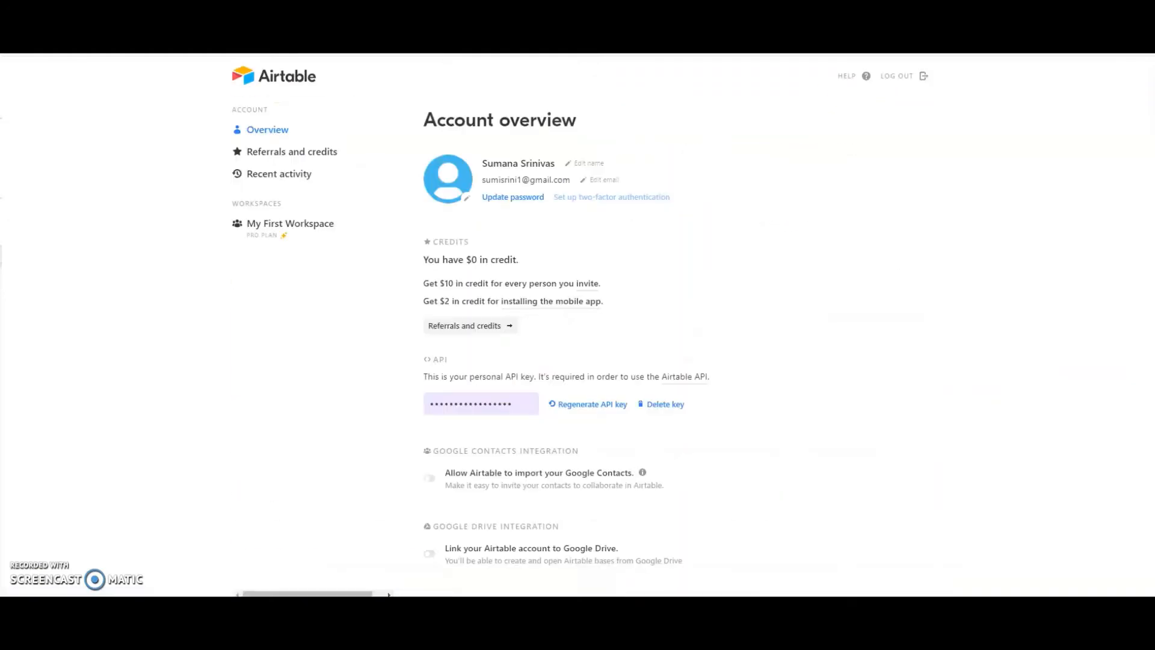
left_click(865, 77)
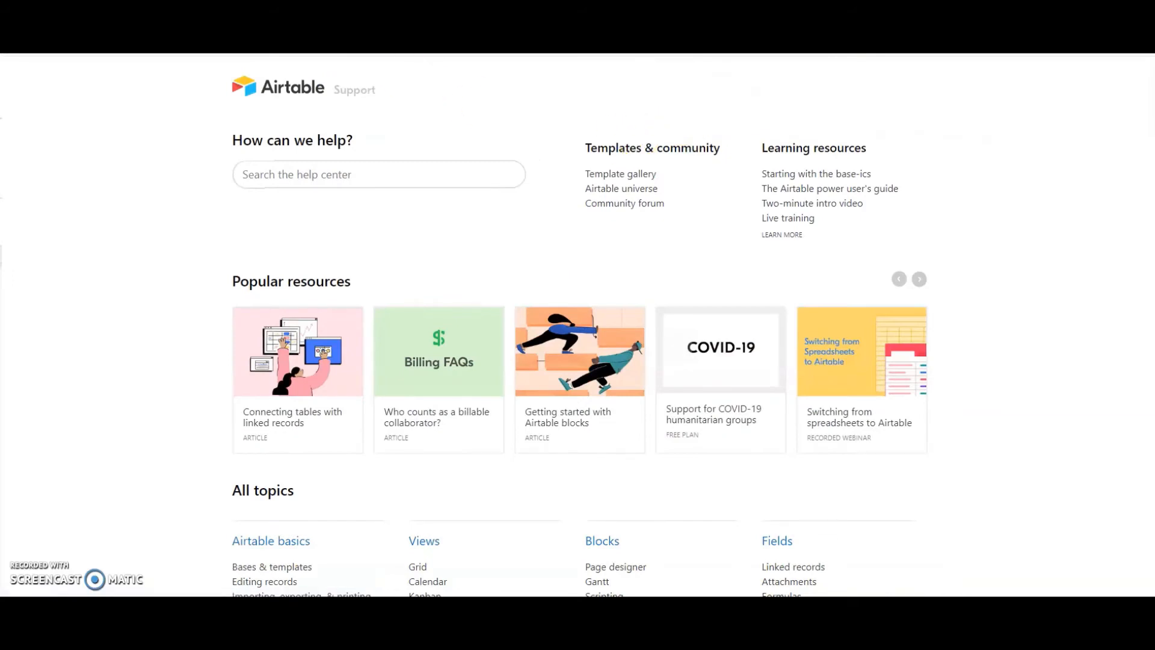
scroll(425, 211, "down", 4)
scroll(417, 173, "up", 4)
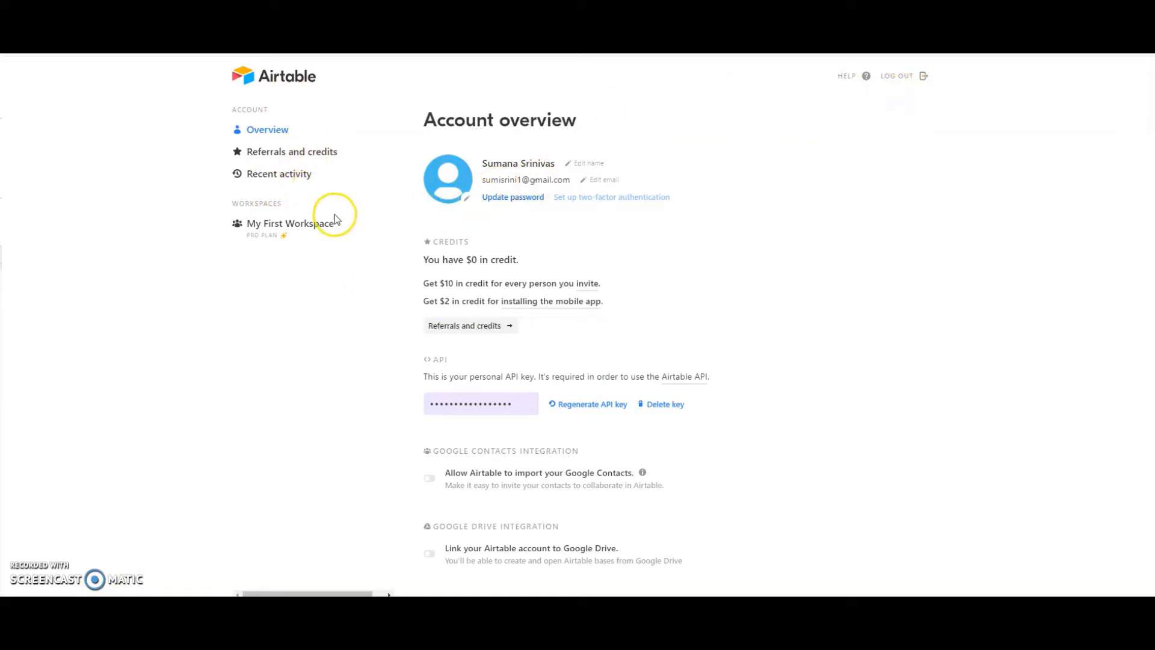
- Open Airtable's API documentation for the Survey base
left_click(278, 76)
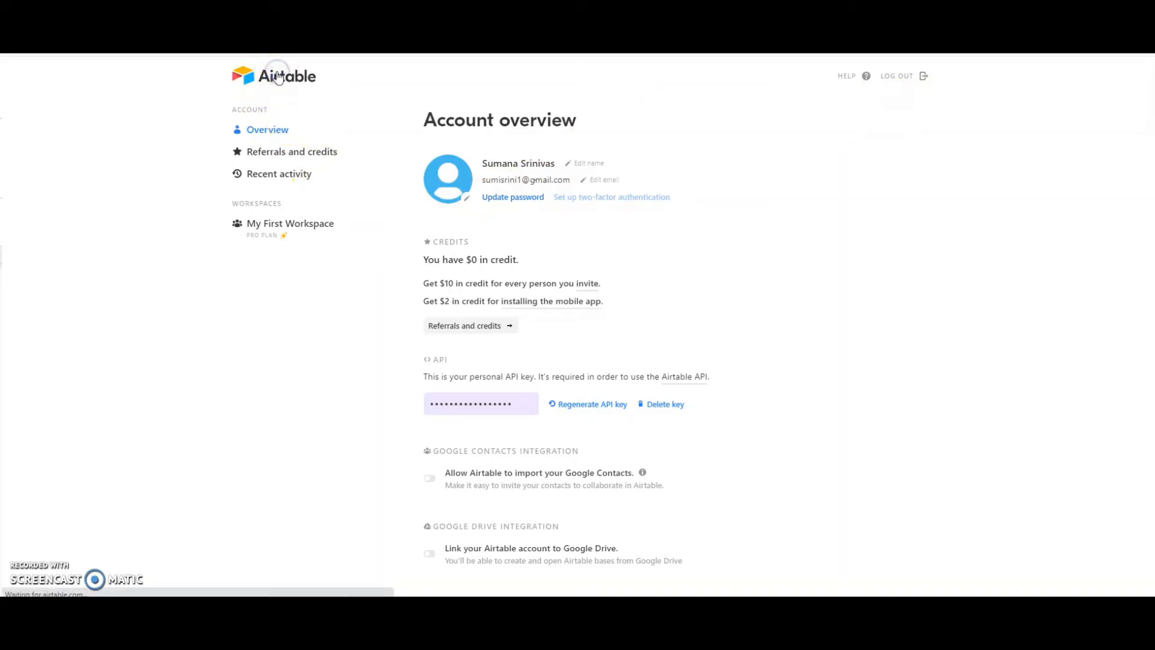
left_click(869, 71)
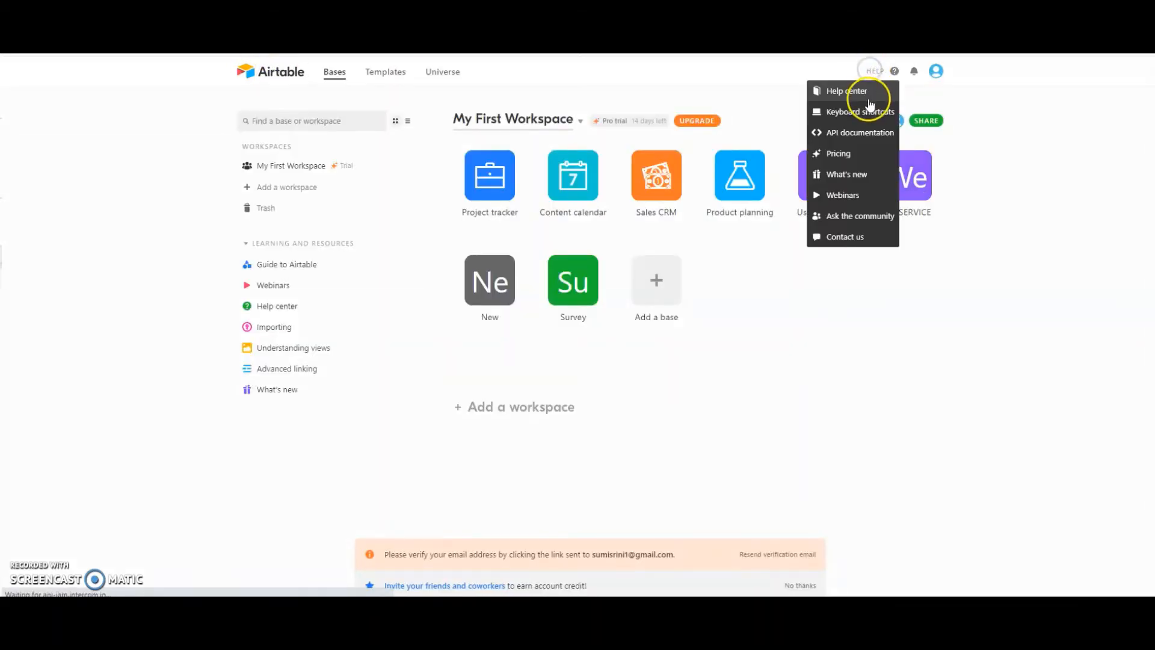
left_click(864, 133)
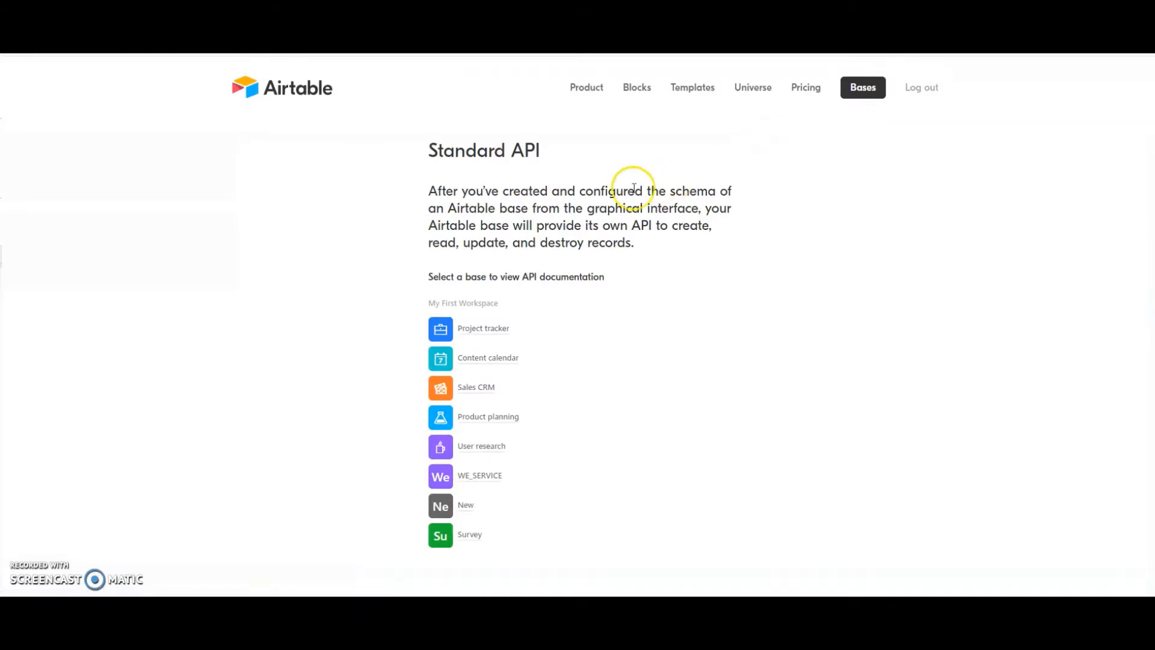
left_click(469, 536)
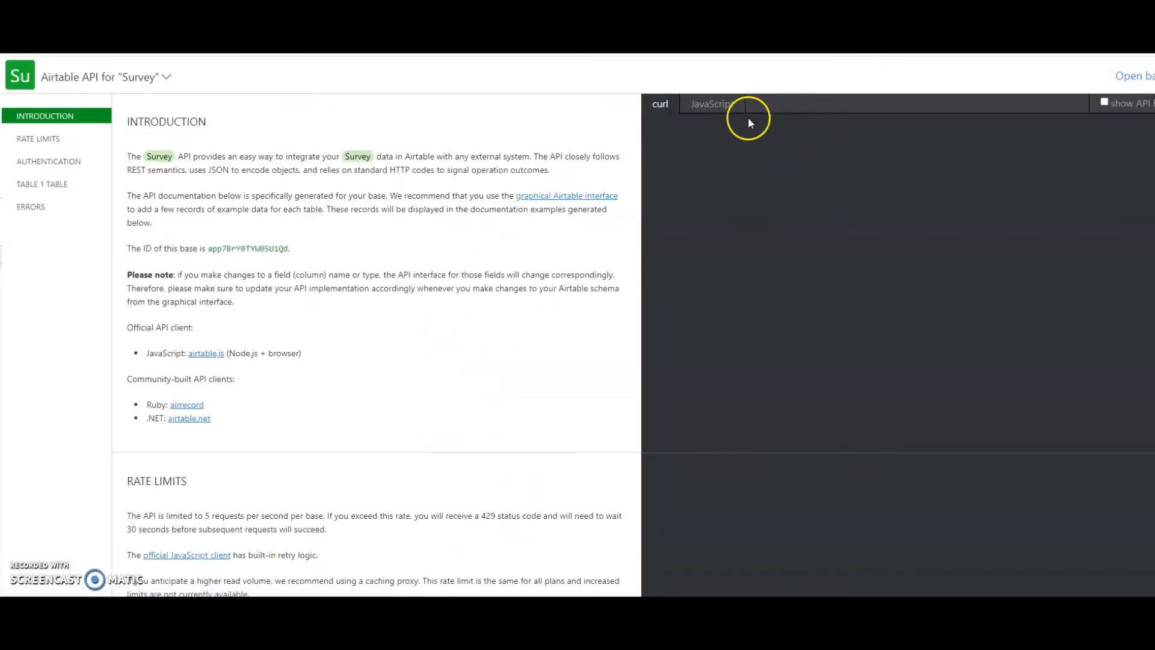
- Copy the base ID from the JavaScript authentication example and paste it into the BaseID field of Airtable2 in Thunkable
left_click(714, 105)
scroll(735, 252, "down", 10)
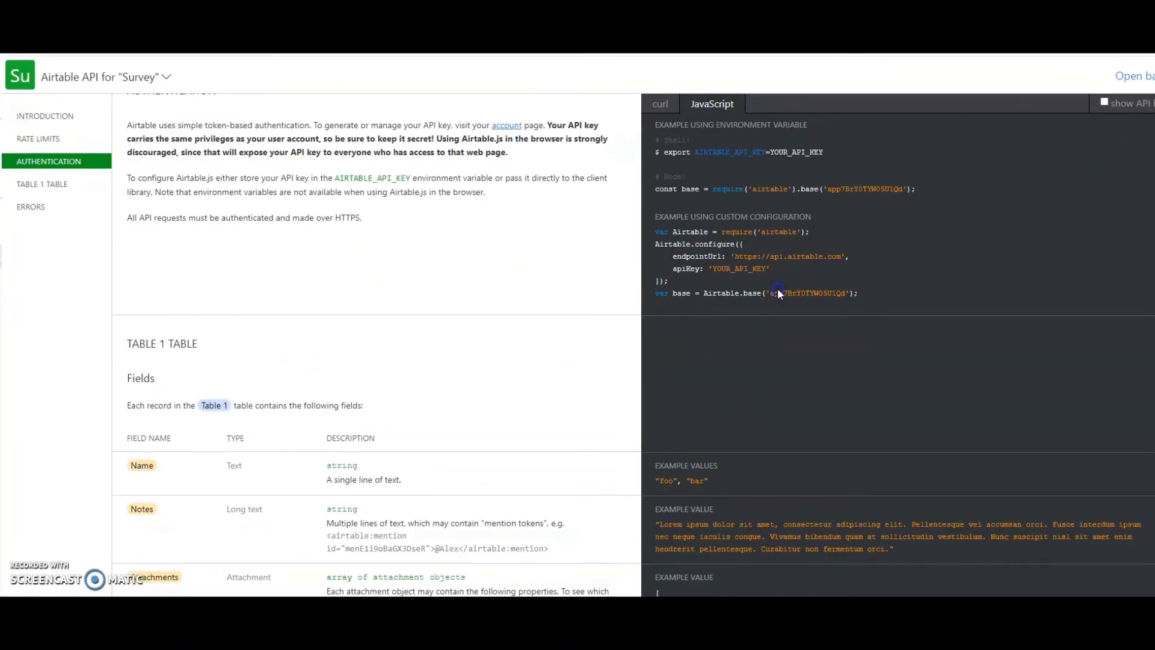
left_click_drag(771, 293, 820, 299)
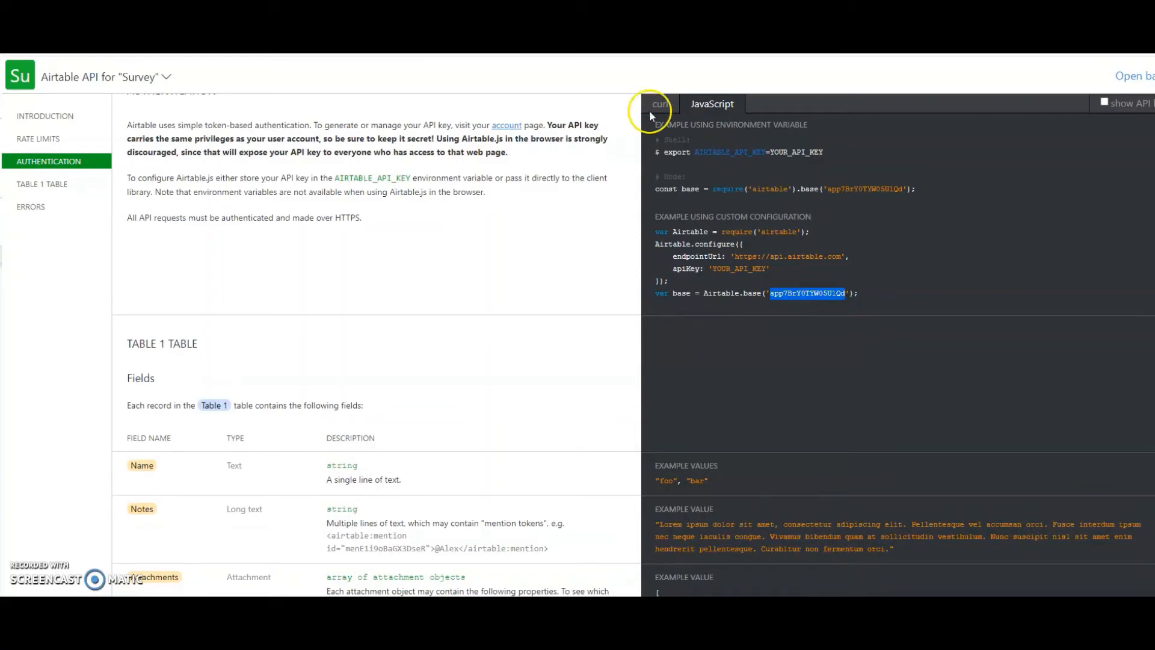
key("ctrl+Tab")
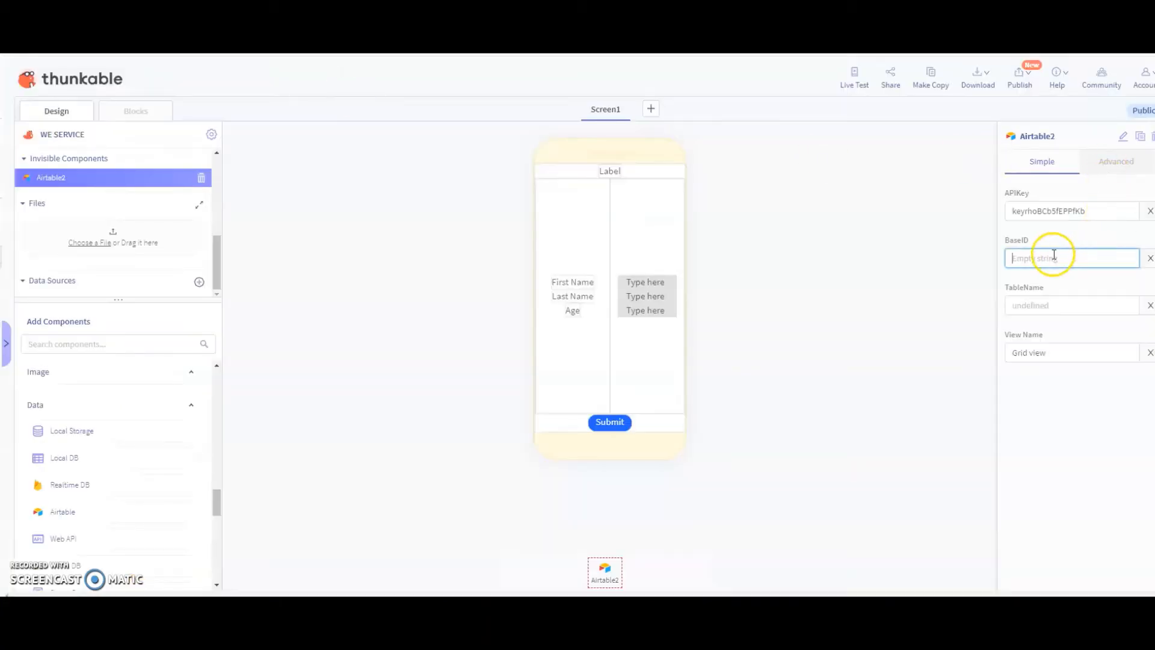
key("ctrl+v")
- Copy the table name from the Survey base in Airtable and set Airtable2's TableName in Thunkable to Table 1
left_click(1060, 303)
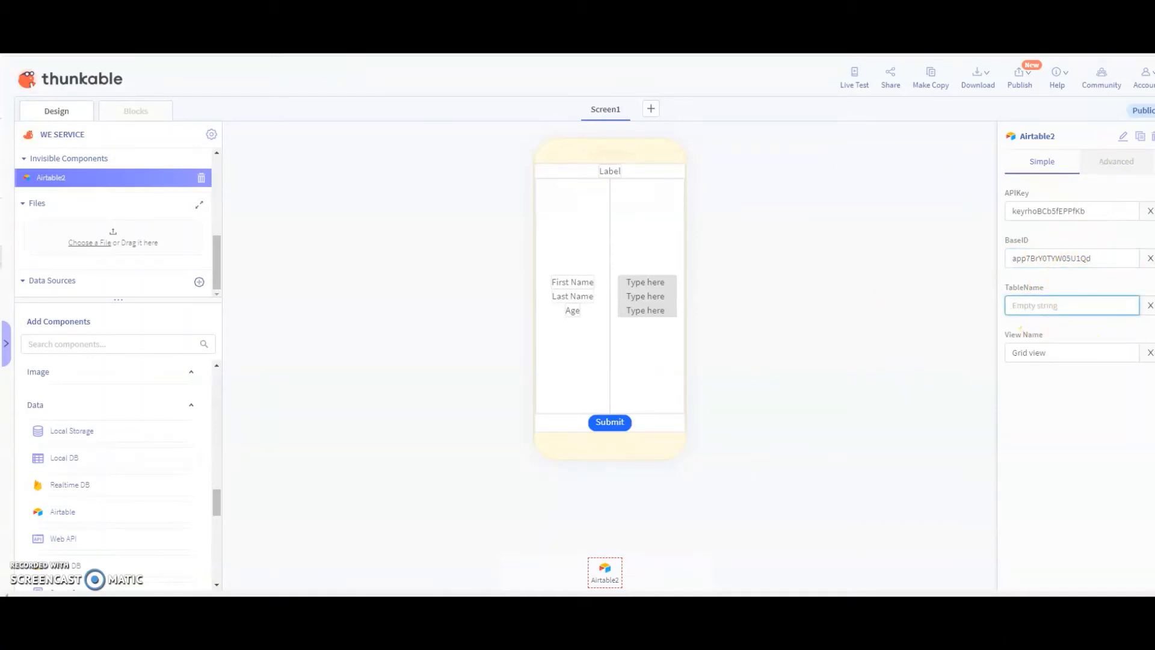
key("ctrl+Tab")
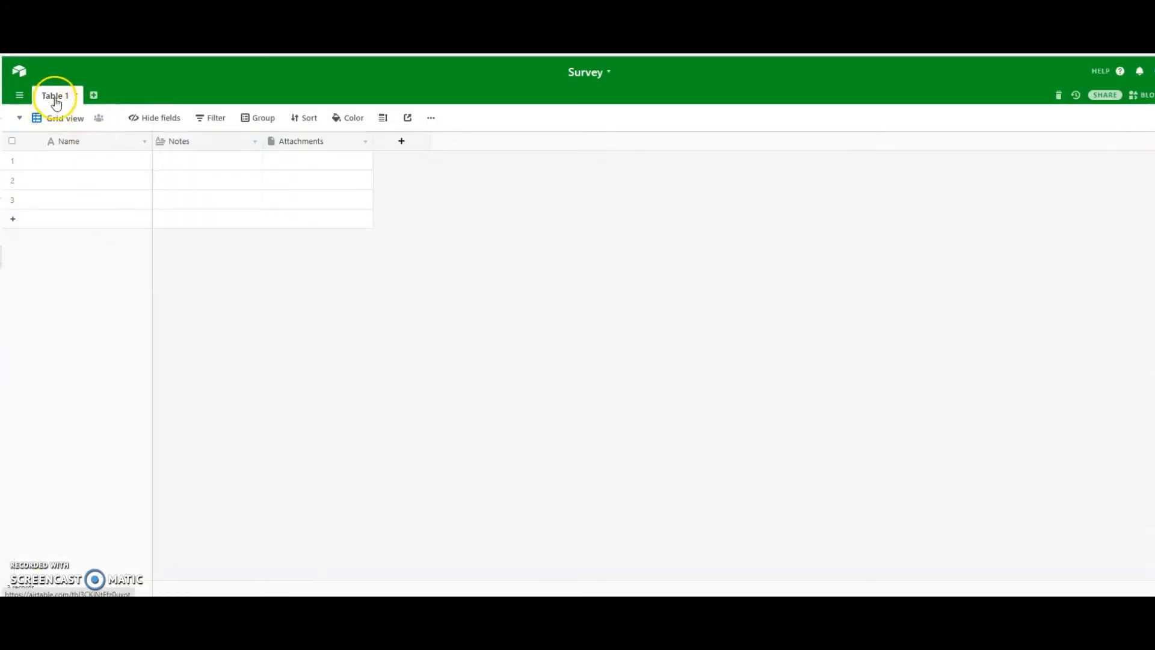
key("ctrl+Tab")
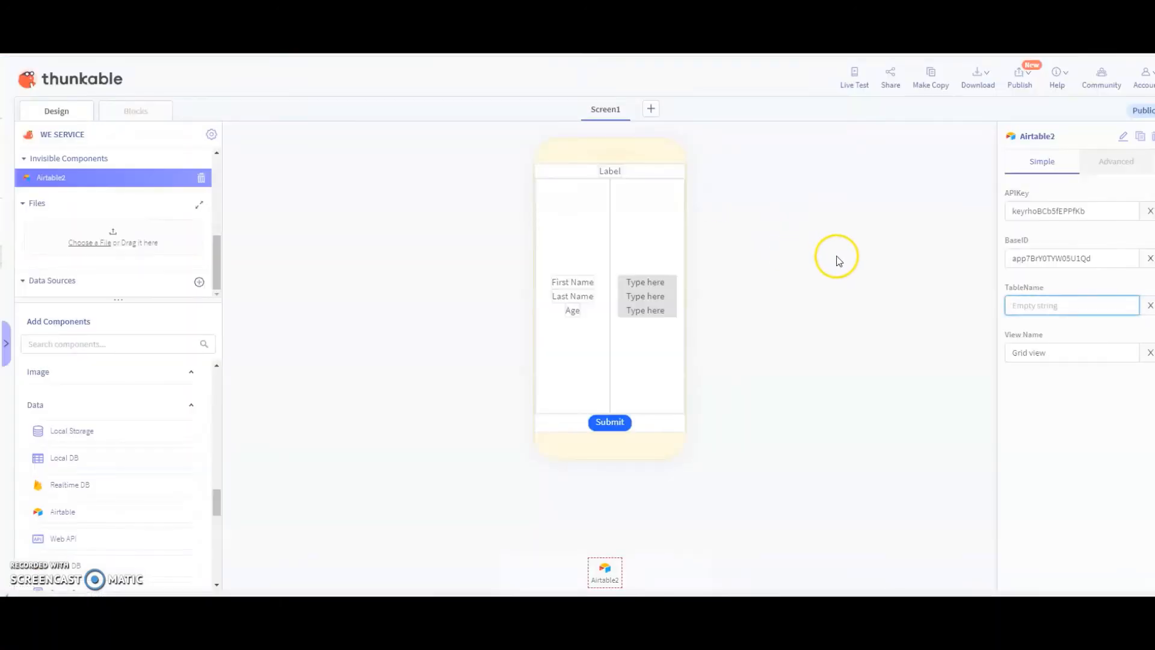
key("ctrl+Tab")
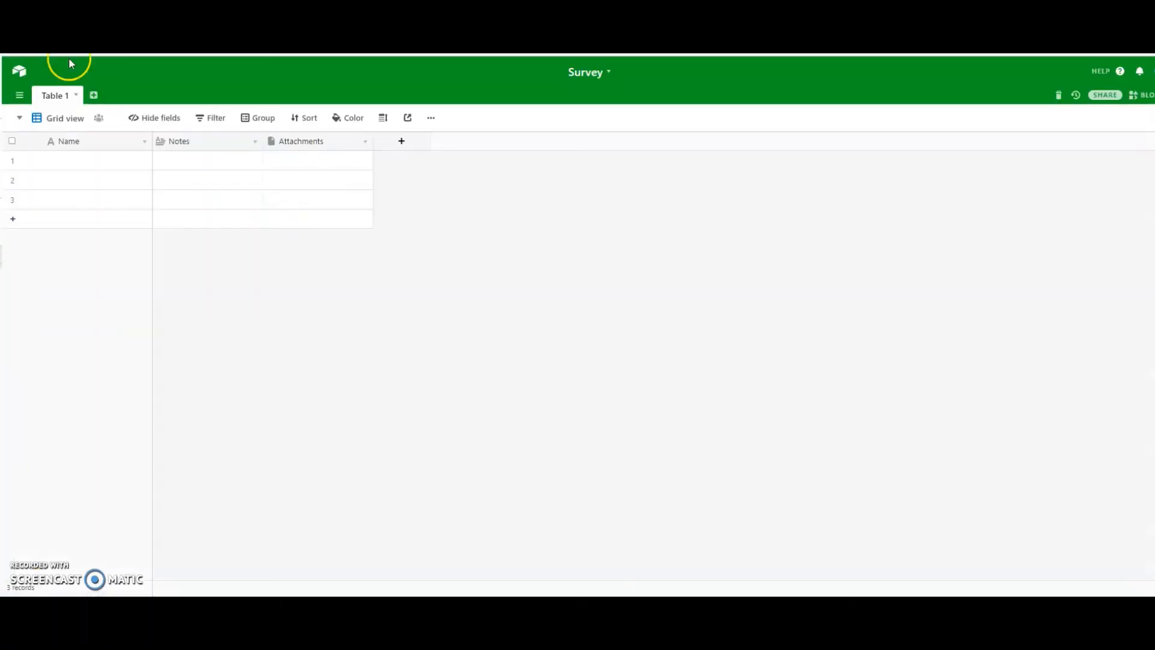
left_click(56, 95)
left_click(65, 110)
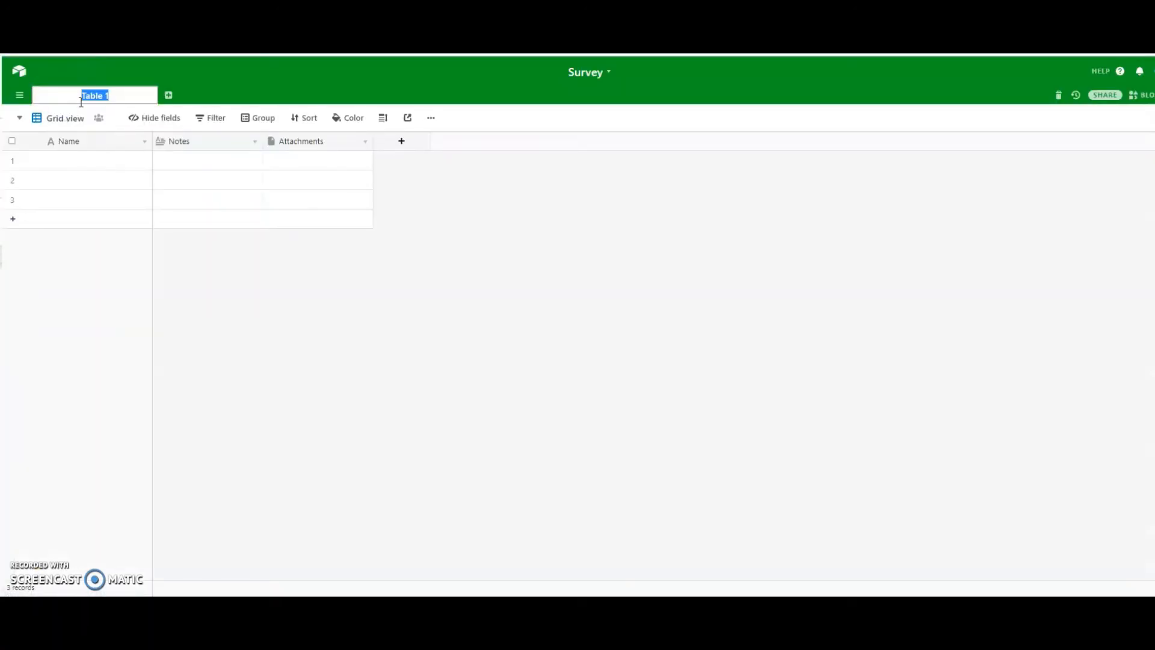
key("ctrl+Tab")
left_click(1147, 305)
left_click(1073, 305)
key("ctrl+v")
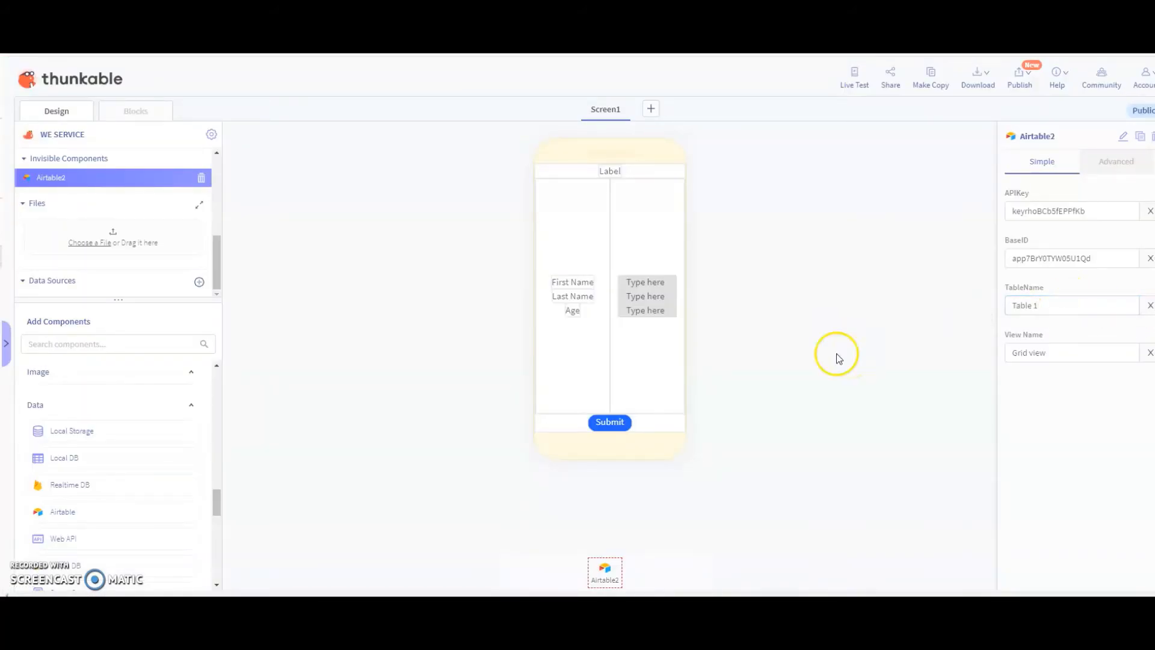
- In the block editor, add a Button1 Click event and place an Airtable2 CreateRow call inside it
left_click(145, 114)
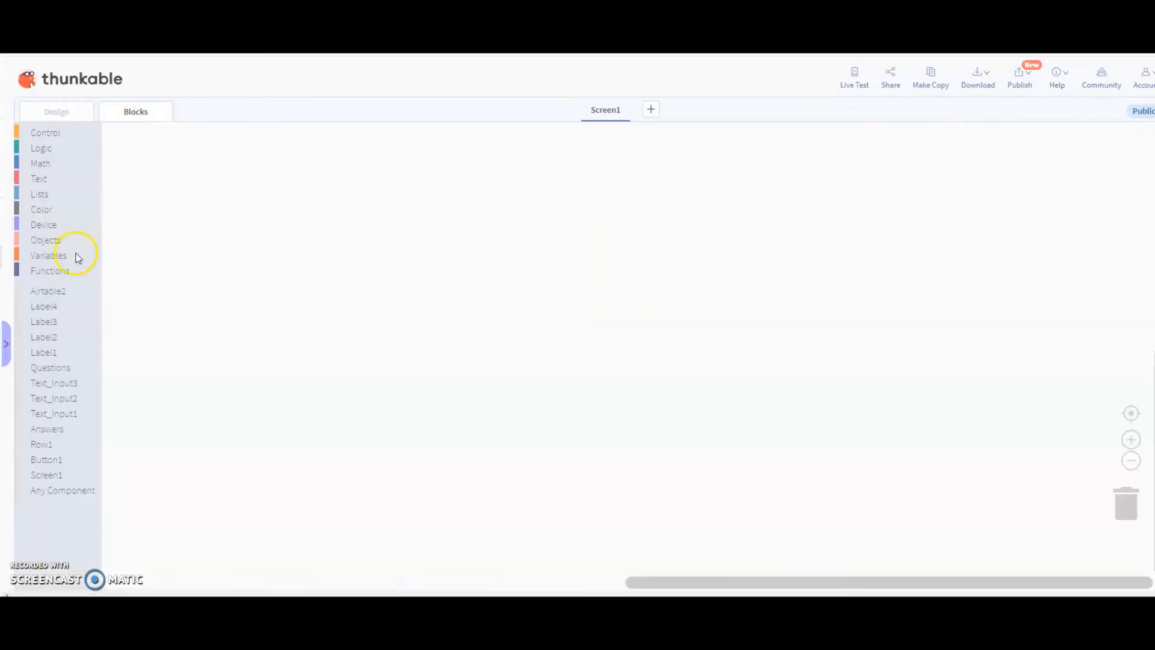
left_click(52, 461)
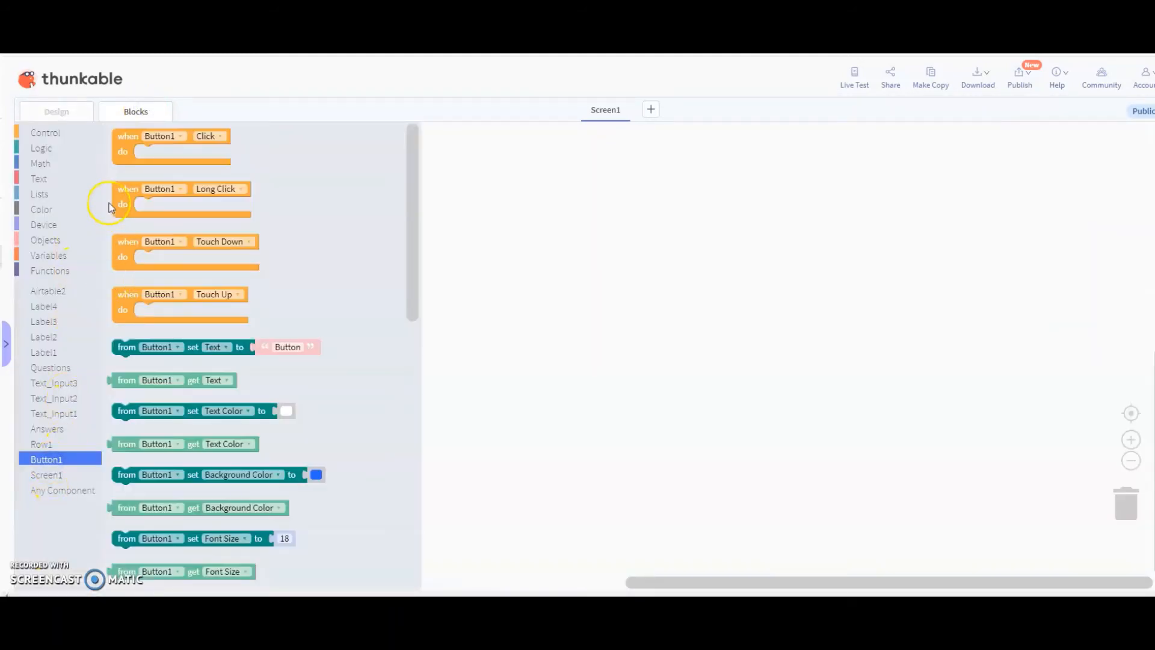
left_click_drag(125, 145, 236, 171)
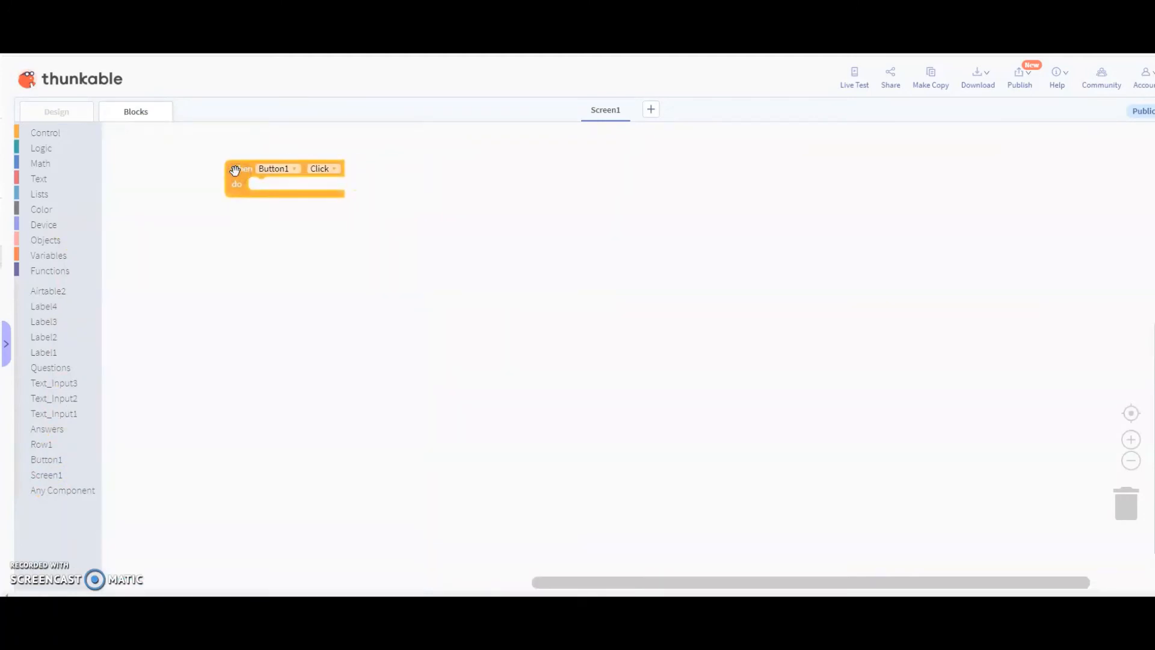
left_click(60, 291)
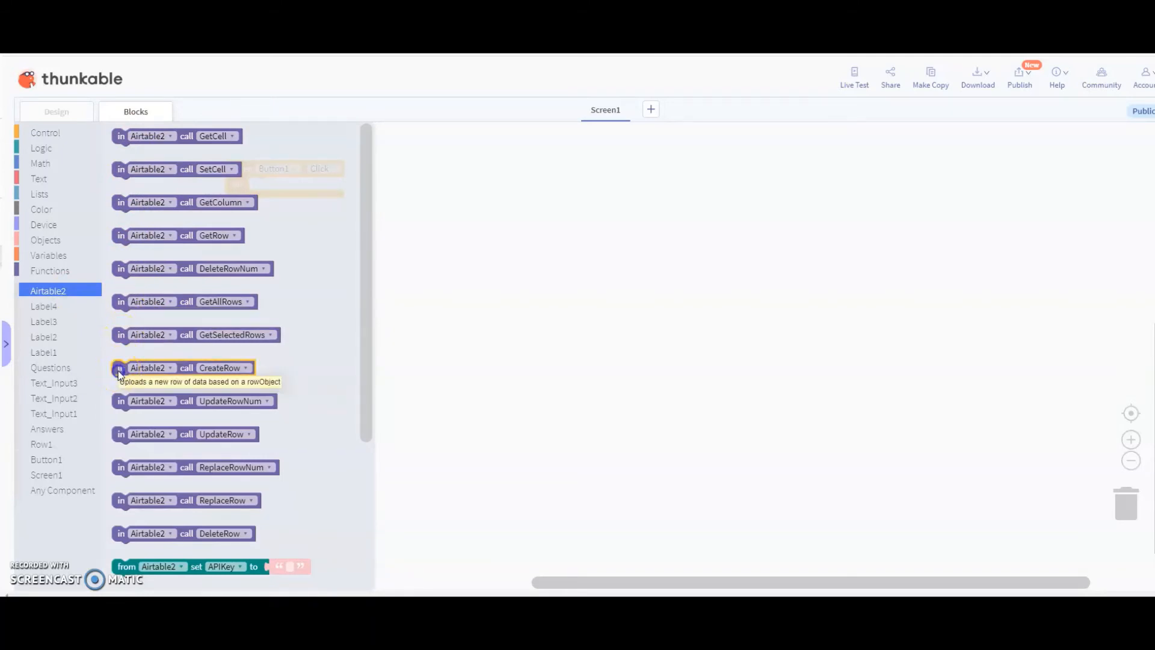
left_click_drag(118, 370, 262, 186)
left_click(414, 435)
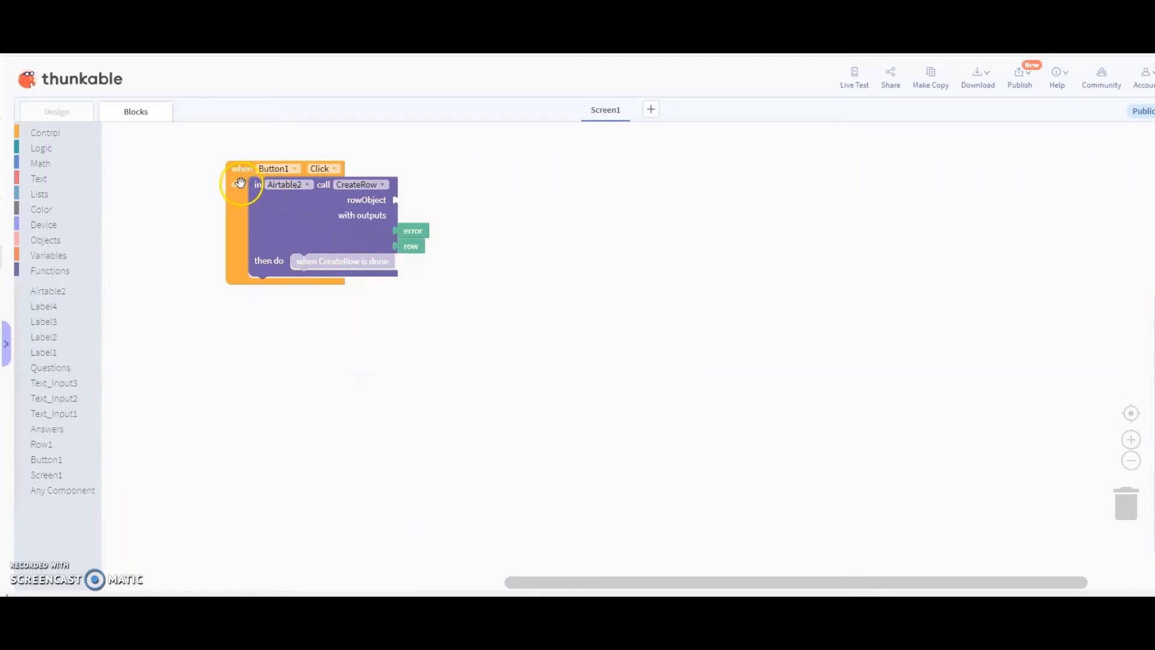
- Attach a create object block to CreateRow's rowObject input and give it three fields
left_click(180, 54)
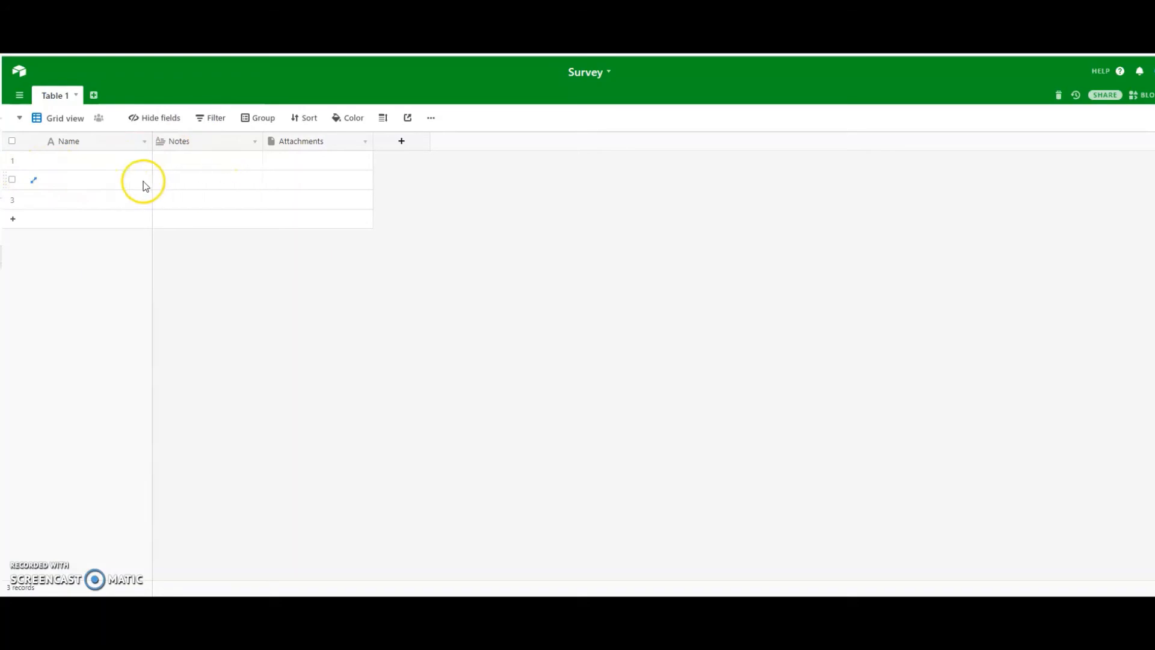
left_click(79, 54)
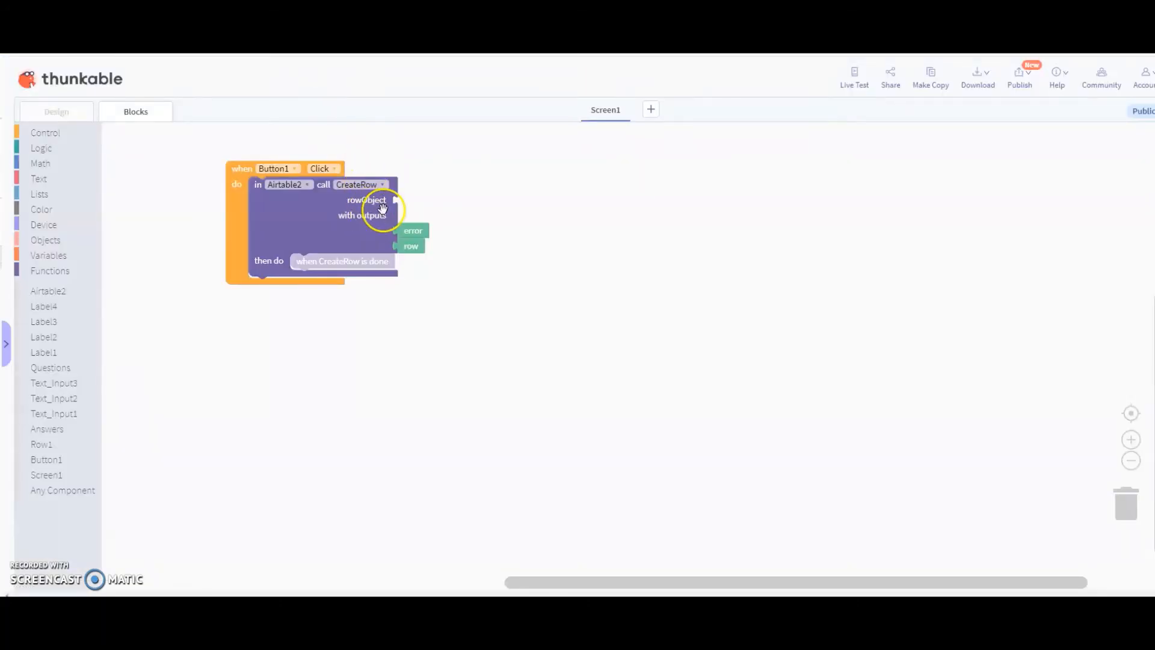
left_click(37, 241)
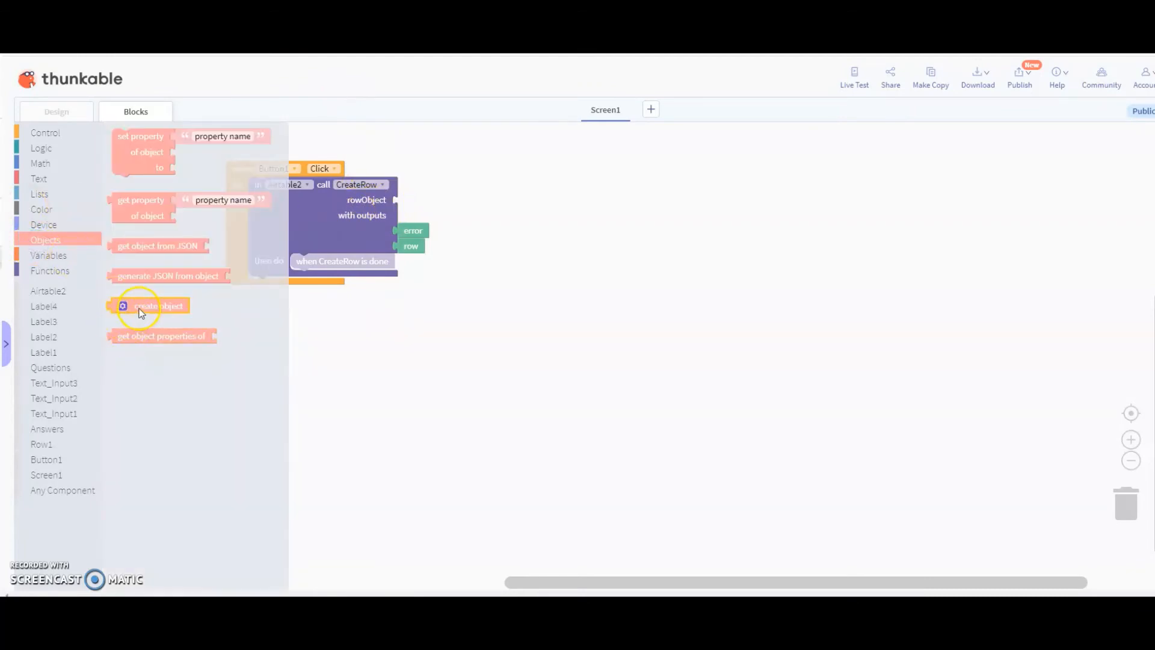
left_click_drag(140, 313, 418, 204)
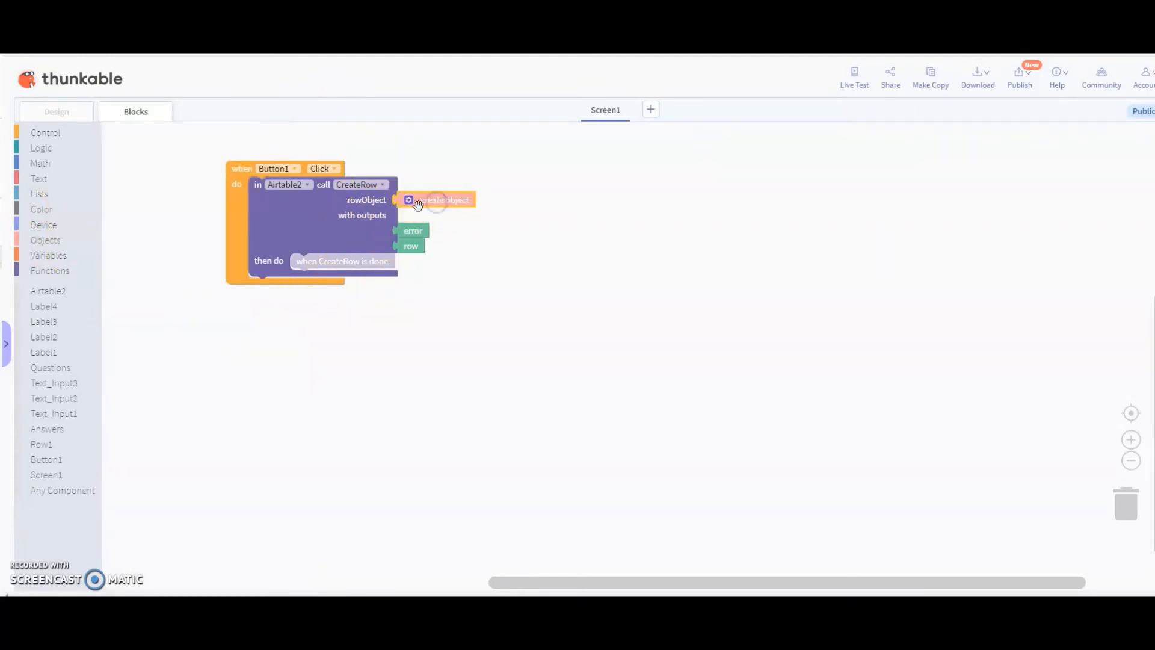
left_click(408, 201)
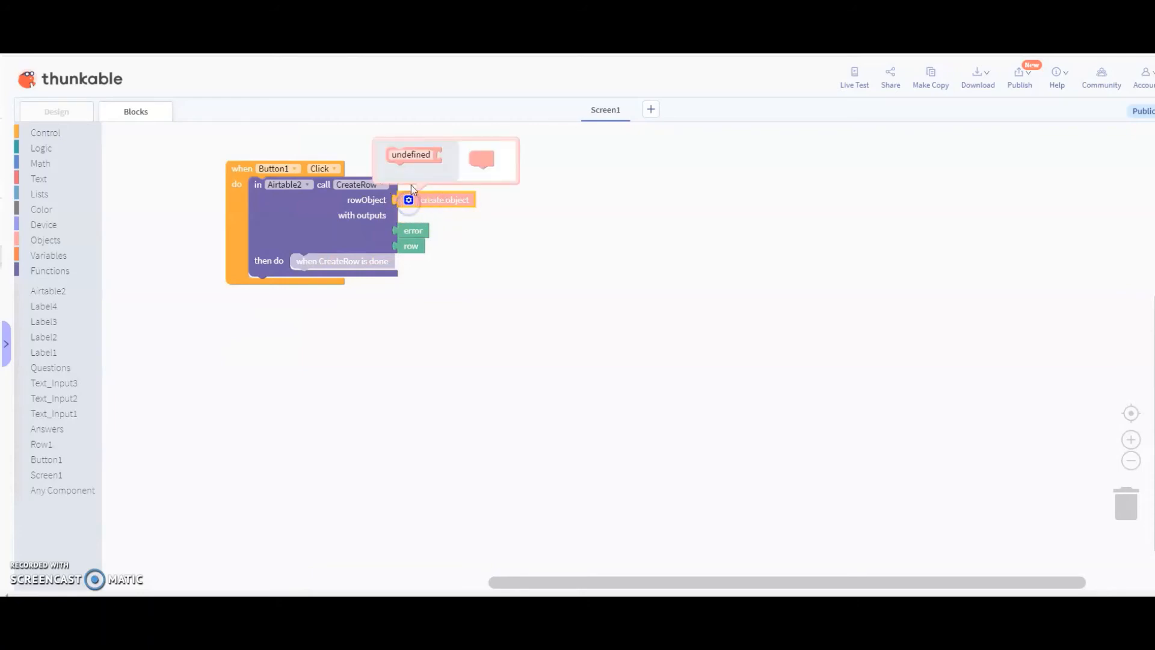
left_click_drag(417, 158, 496, 185)
left_click_drag(402, 265, 492, 303)
left_click_drag(407, 288, 494, 337)
left_click(411, 200)
- Name the three fields of the create object block FirstName, LastName and Age
left_click(460, 231)
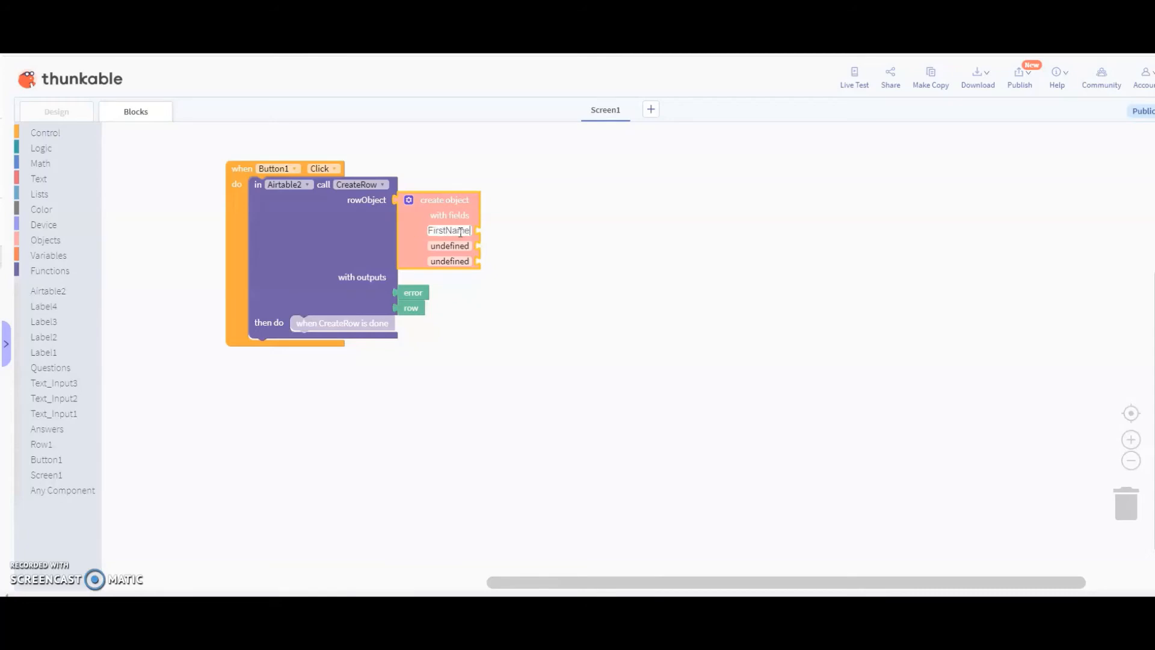
left_click(455, 246)
key("BackSpace")
type("S")
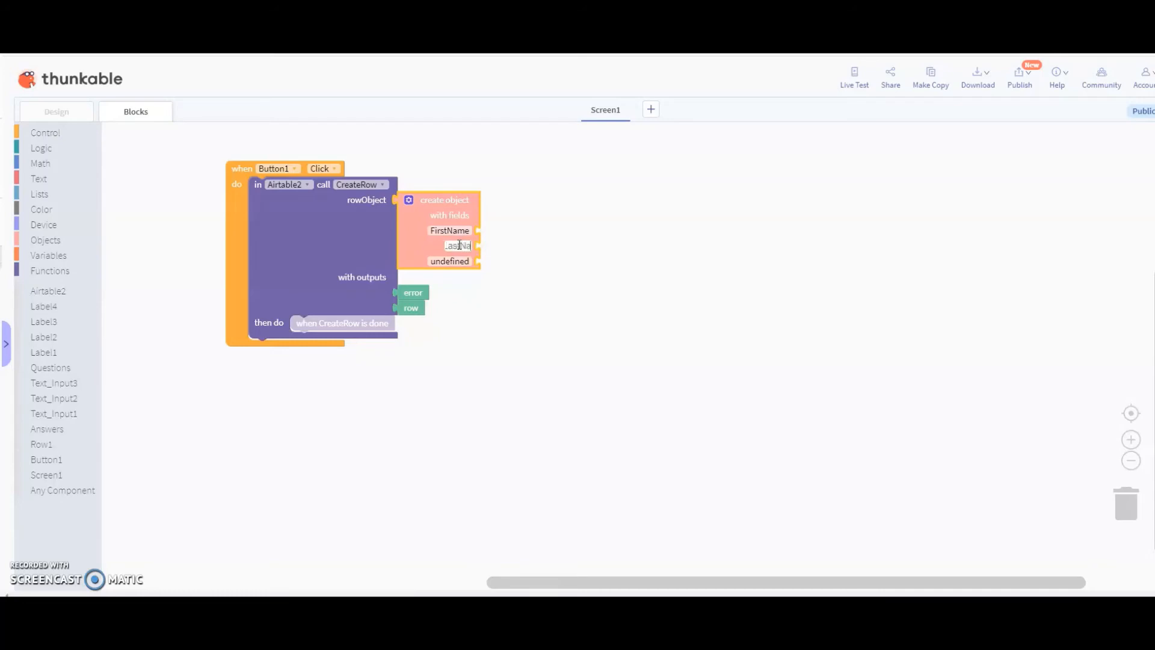
left_click(459, 256)
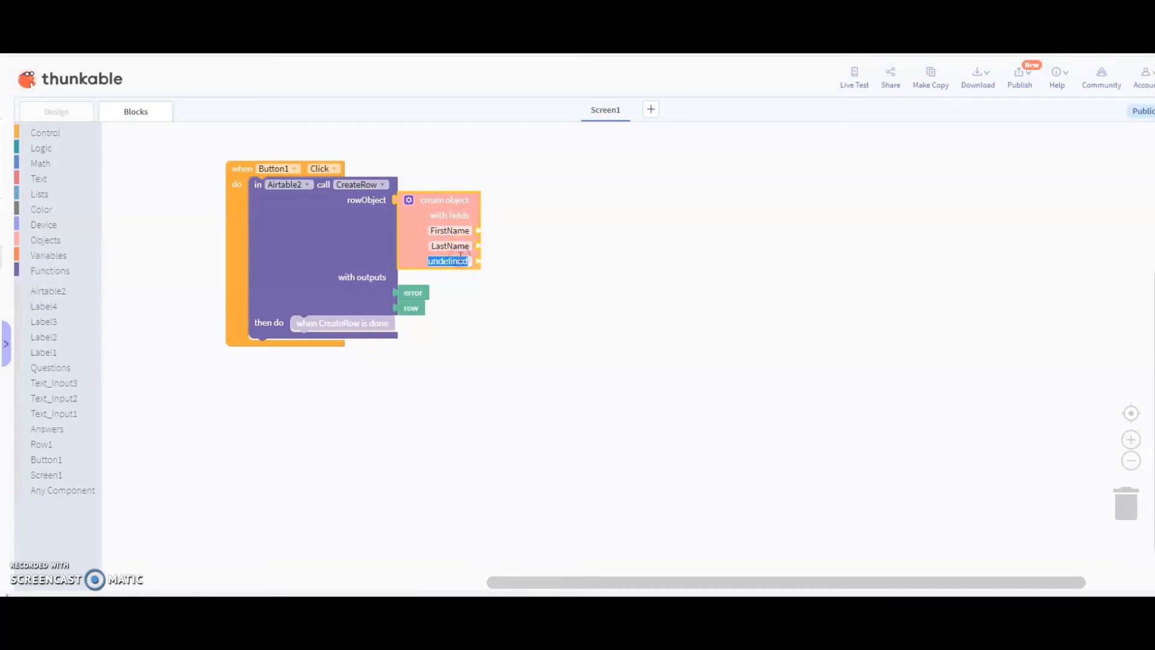
key("BackSpace")
type("Age")
left_click(454, 283)
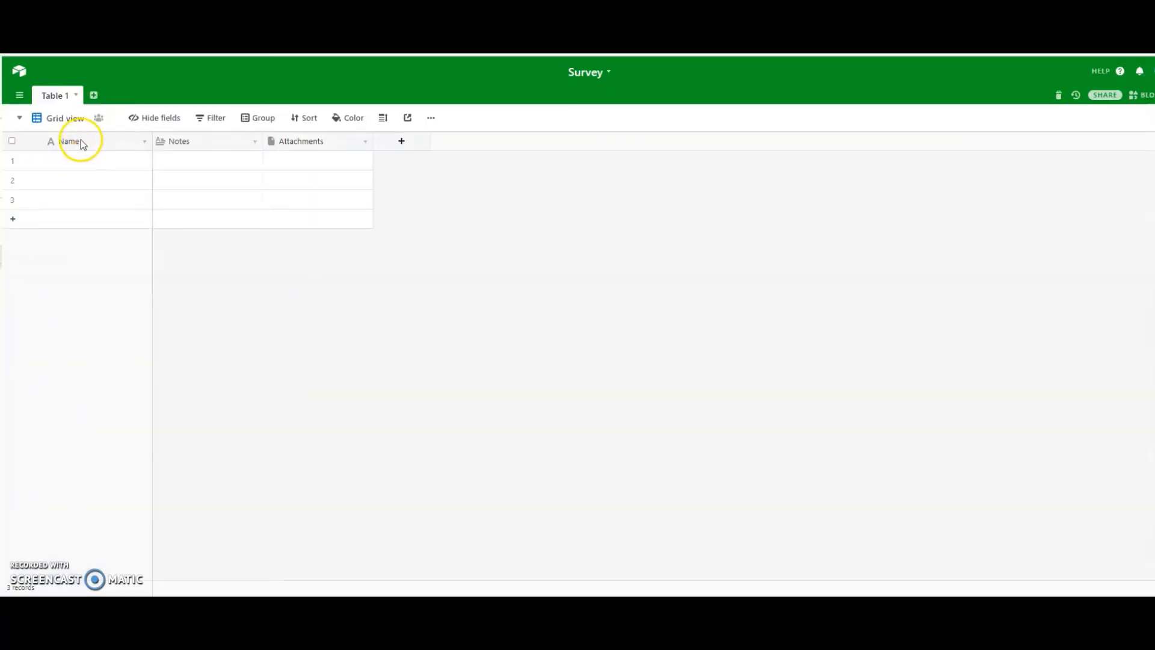
- In the Survey base in Airtable, rename Table 1's primary Name field to FirstName
left_click(77, 141)
right_click(77, 142)
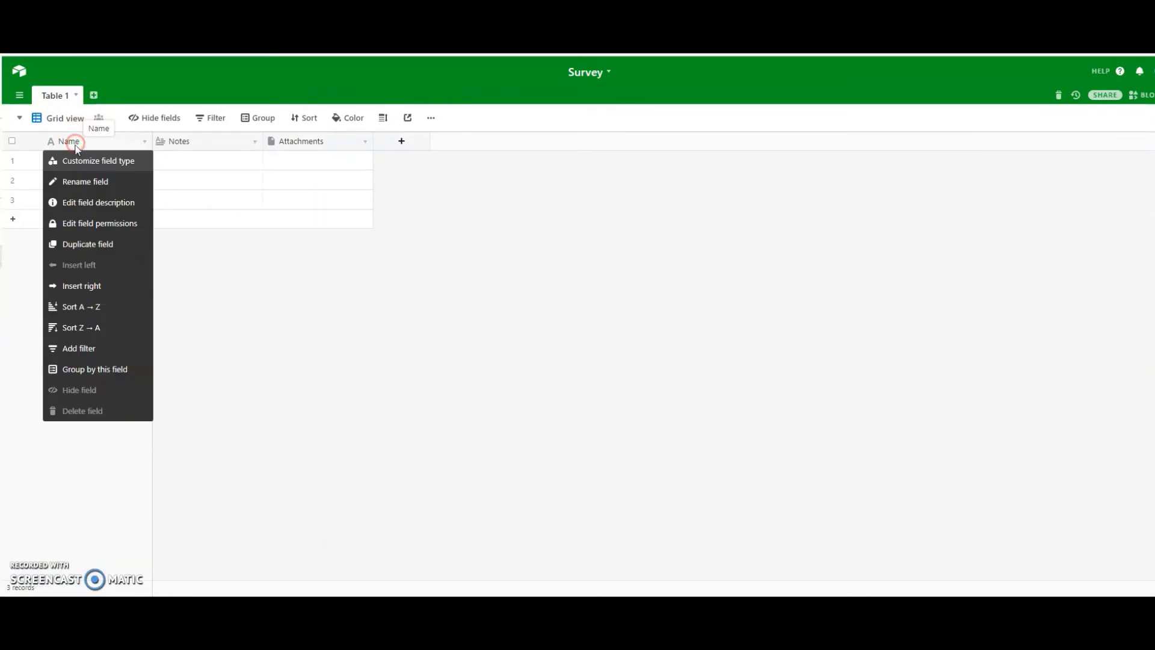
left_click(83, 181)
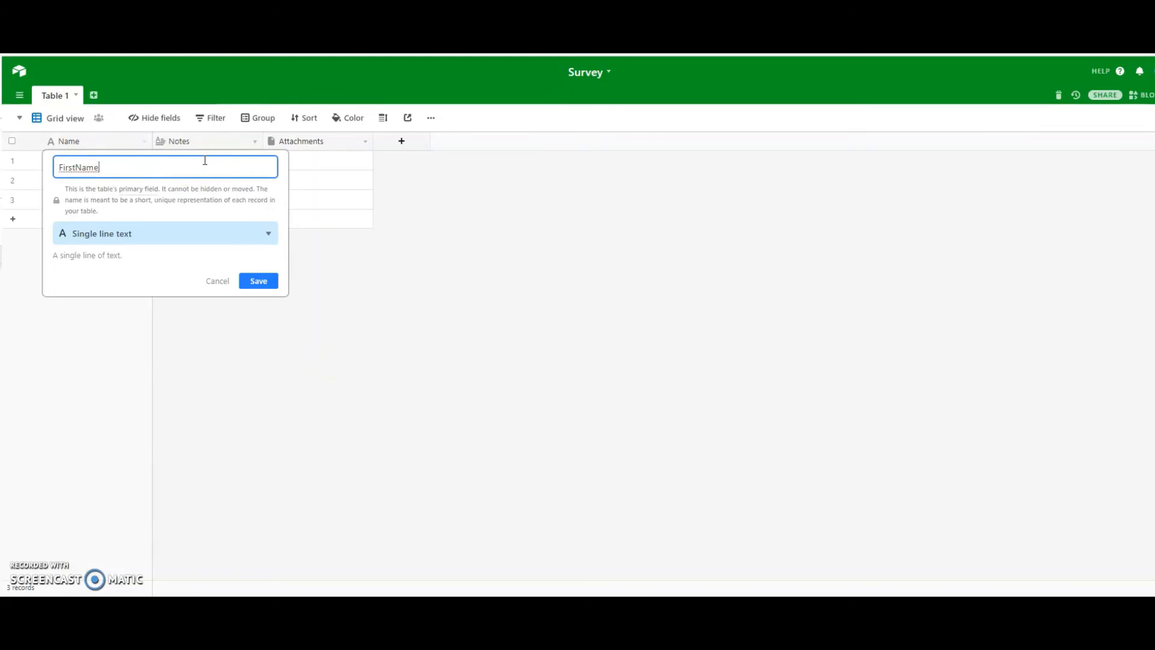
left_click(265, 282)
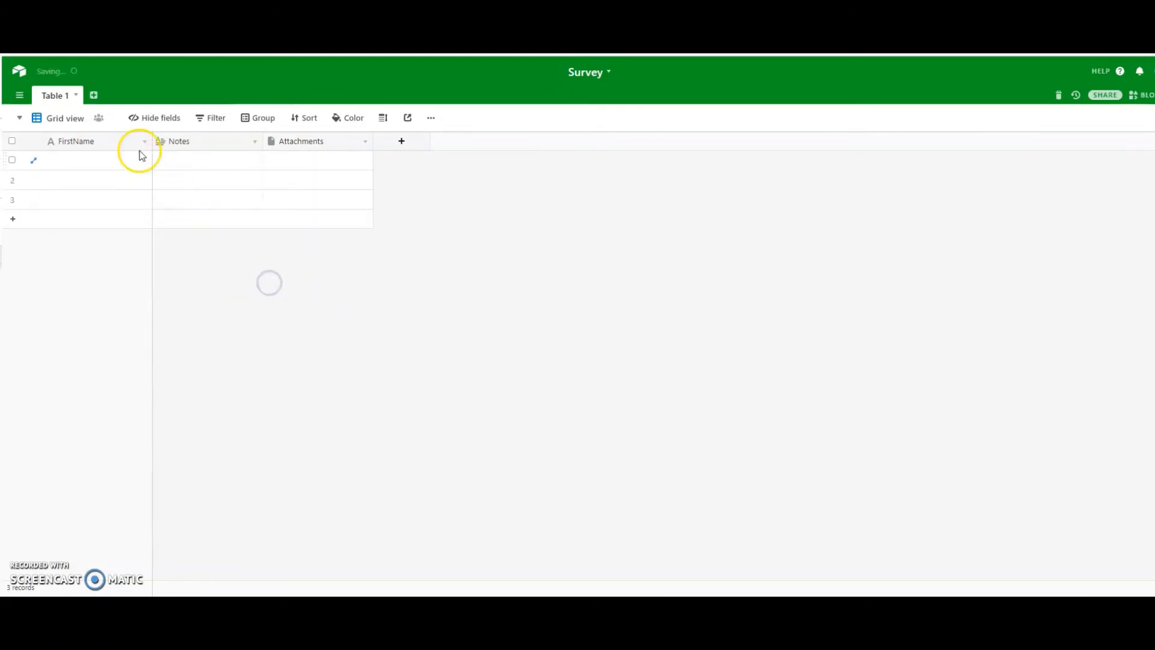
- Insert a single line text field named LastName directly after FirstName
right_click(110, 140)
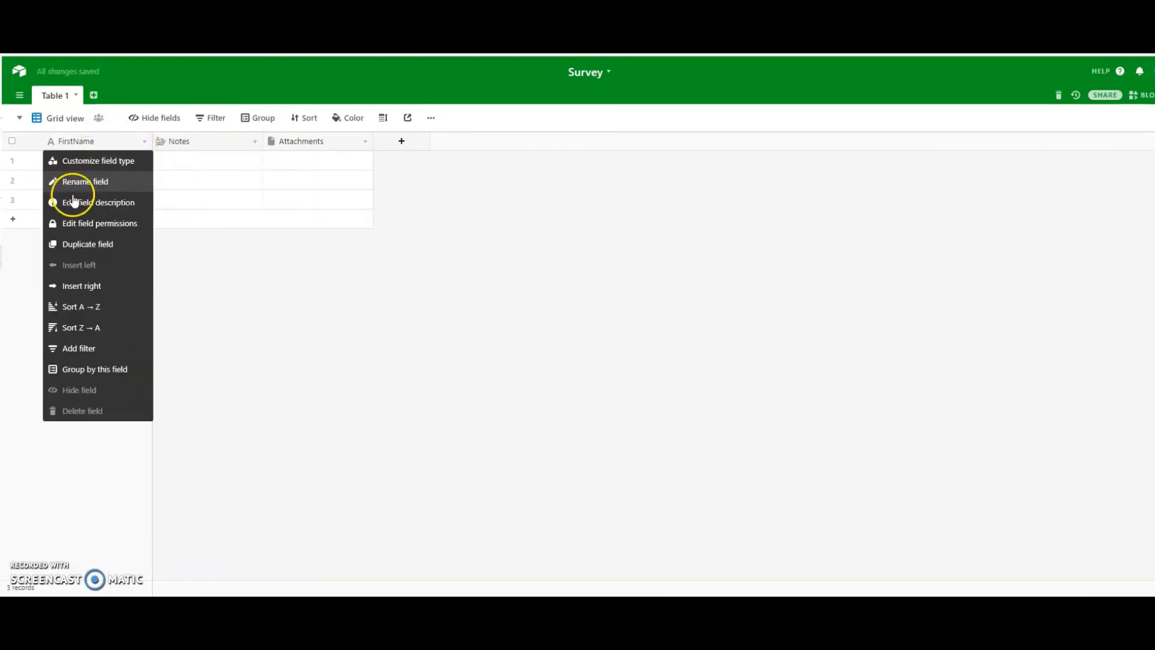
left_click(87, 287)
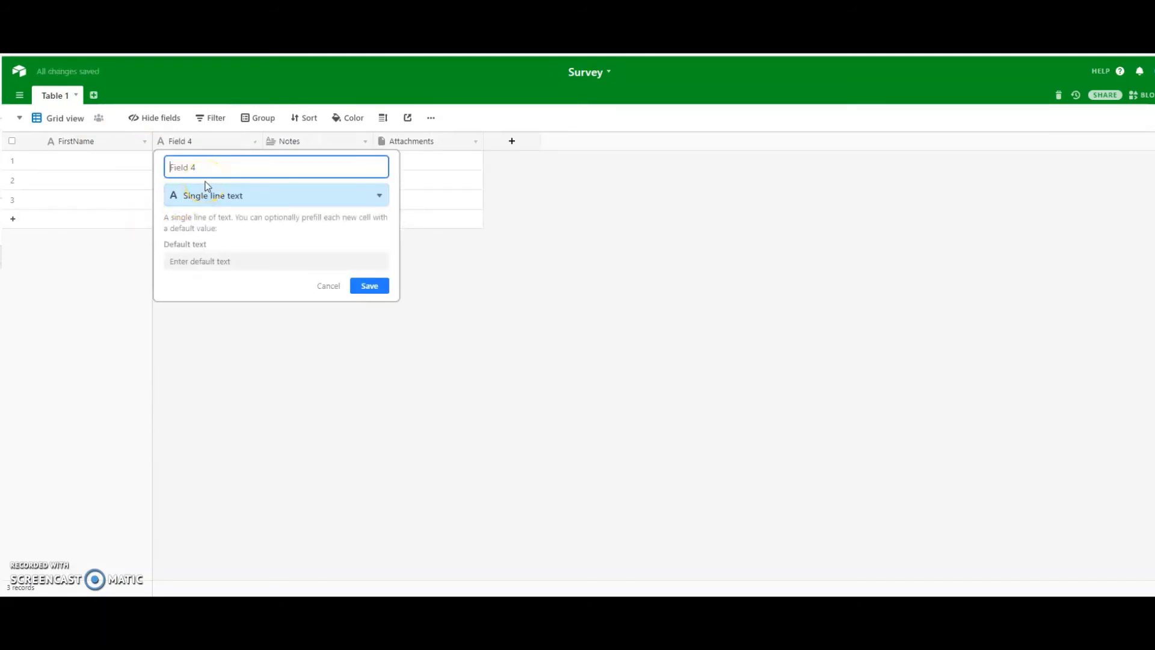
type("LastName")
key("Return")
- Insert another single line text field directly after LastName, and return to the Thunkable blocks
right_click(205, 141)
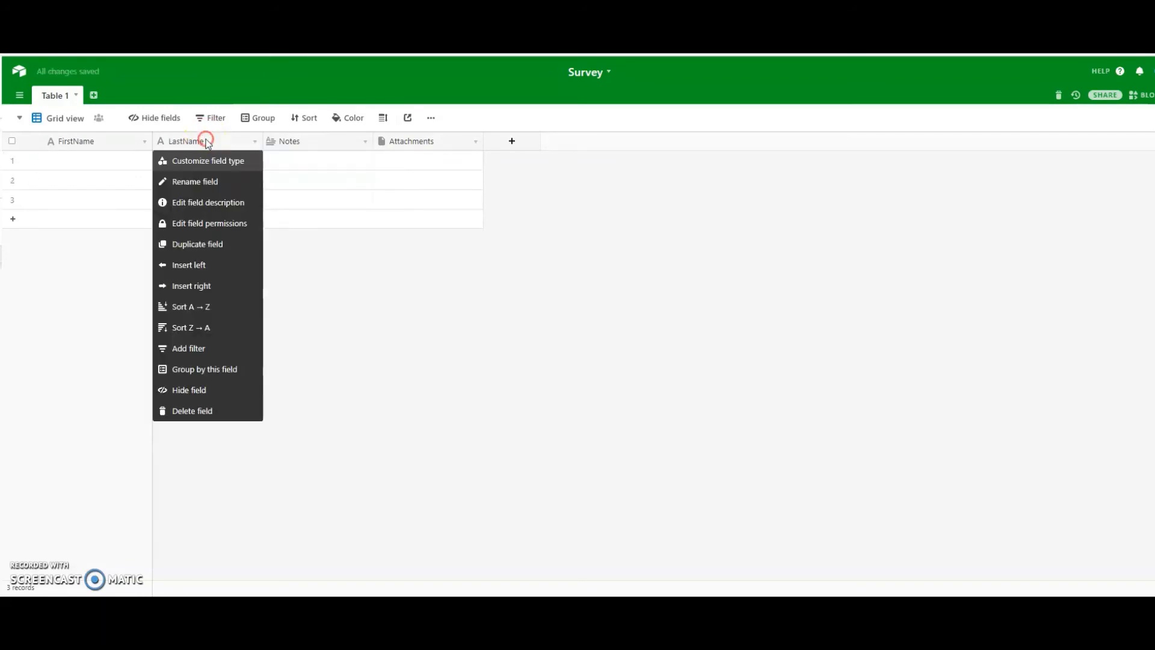
left_click(215, 283)
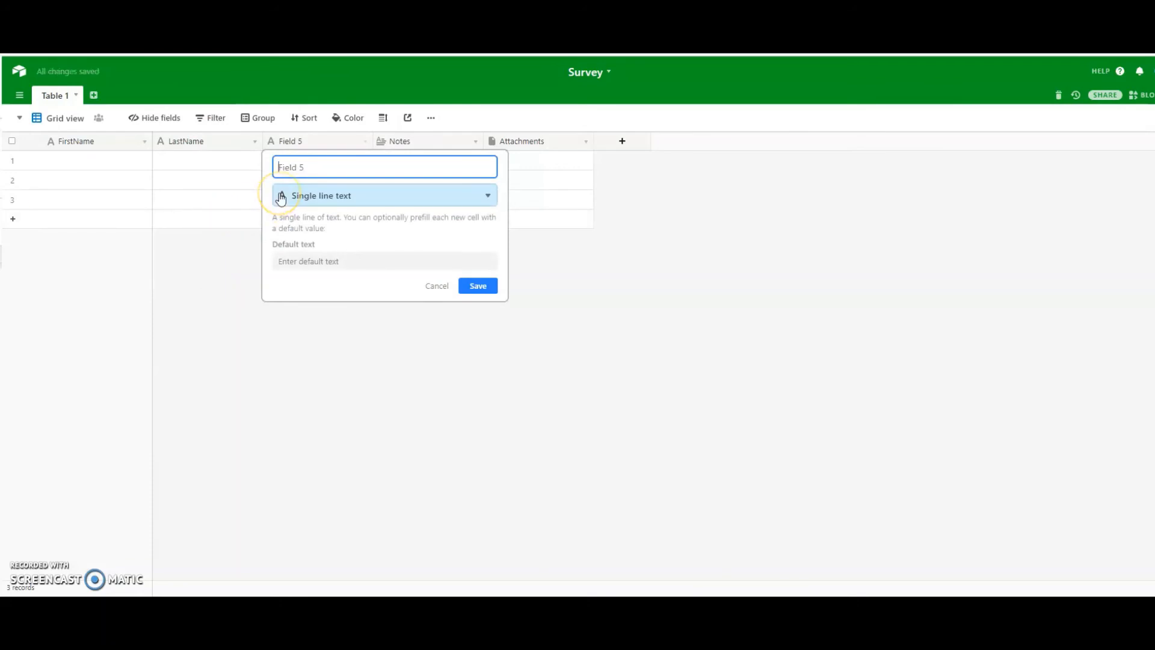
key("Return")
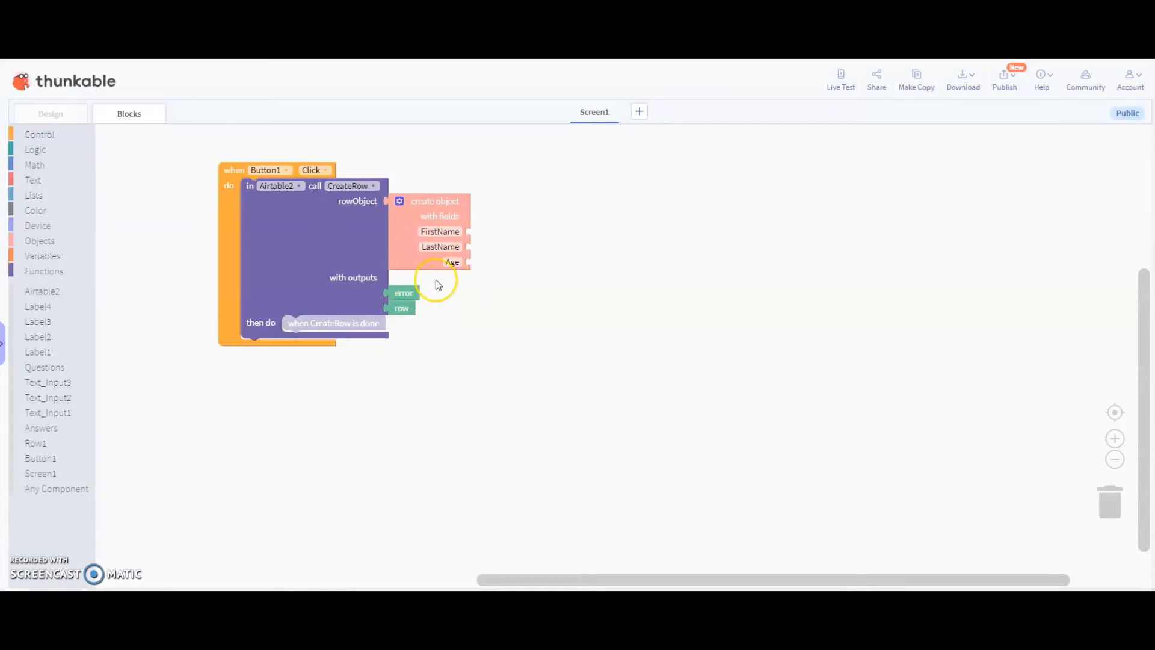
- Attach Text_Input3's get Text block to the FirstName field of the create object block
left_click(60, 382)
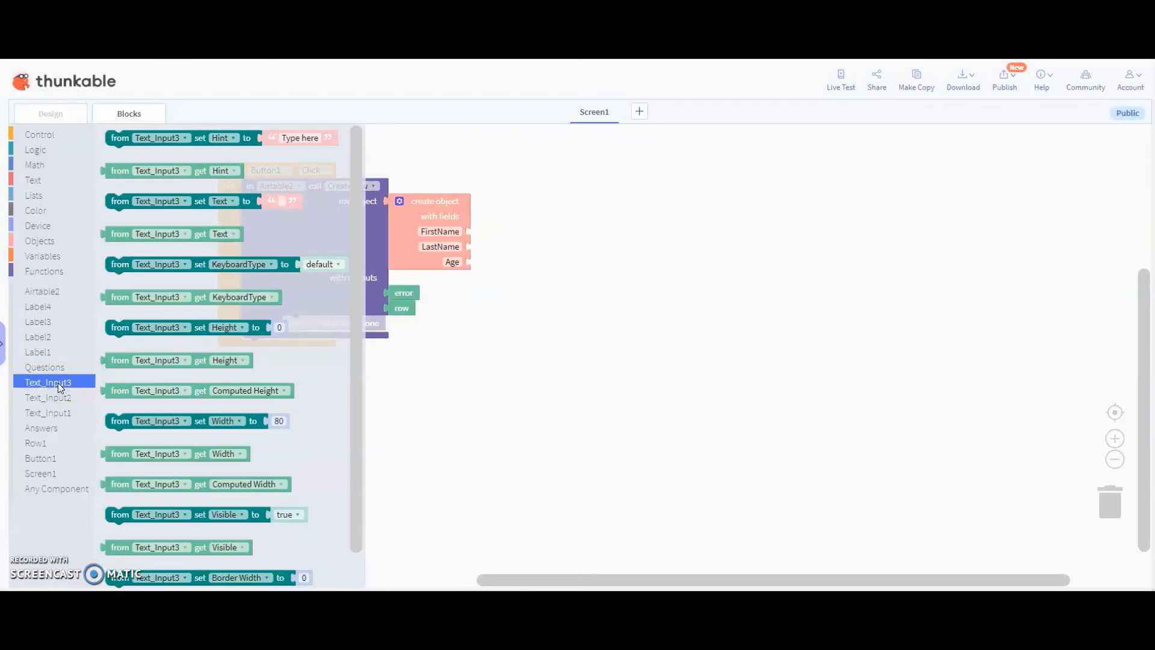
left_click(63, 383)
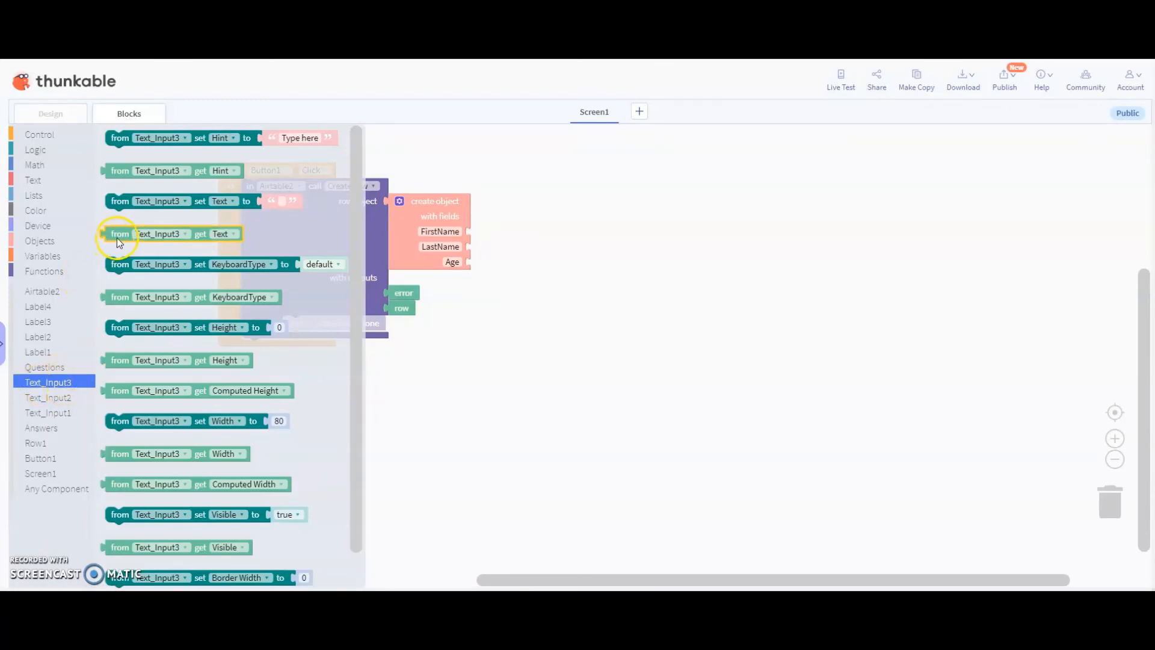
left_click_drag(119, 236, 478, 234)
- Duplicate the Text_Input3 get Text block into the LastName field and set the copy's source to Text_Input2
right_click(480, 234)
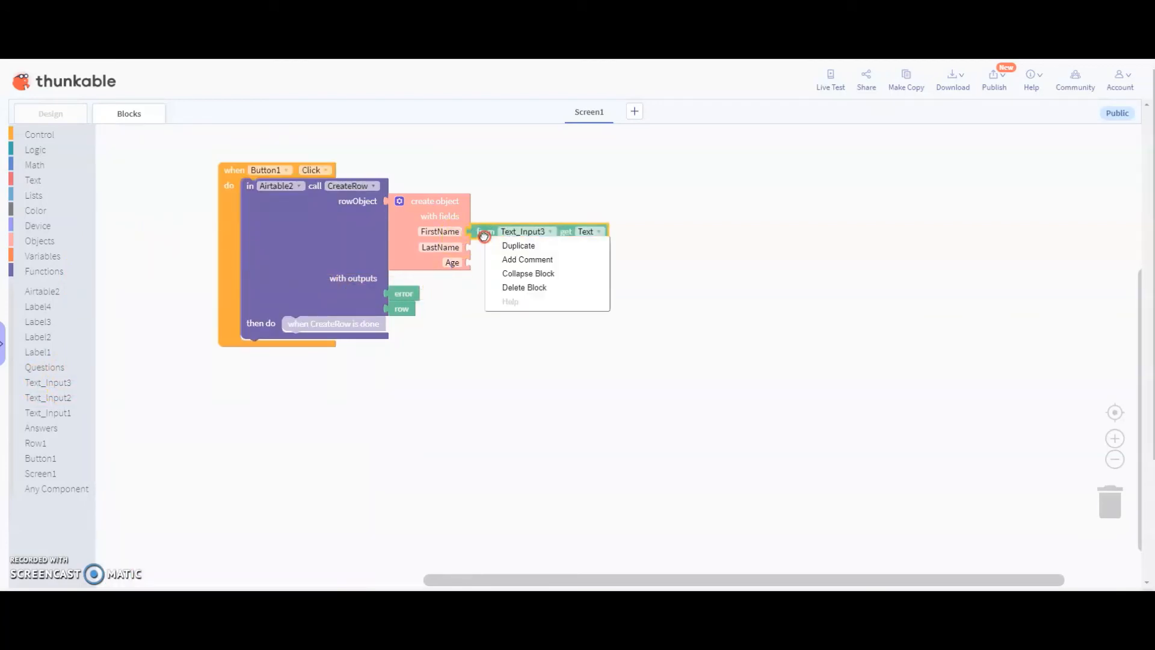
left_click(492, 244)
left_click_drag(493, 263, 483, 253)
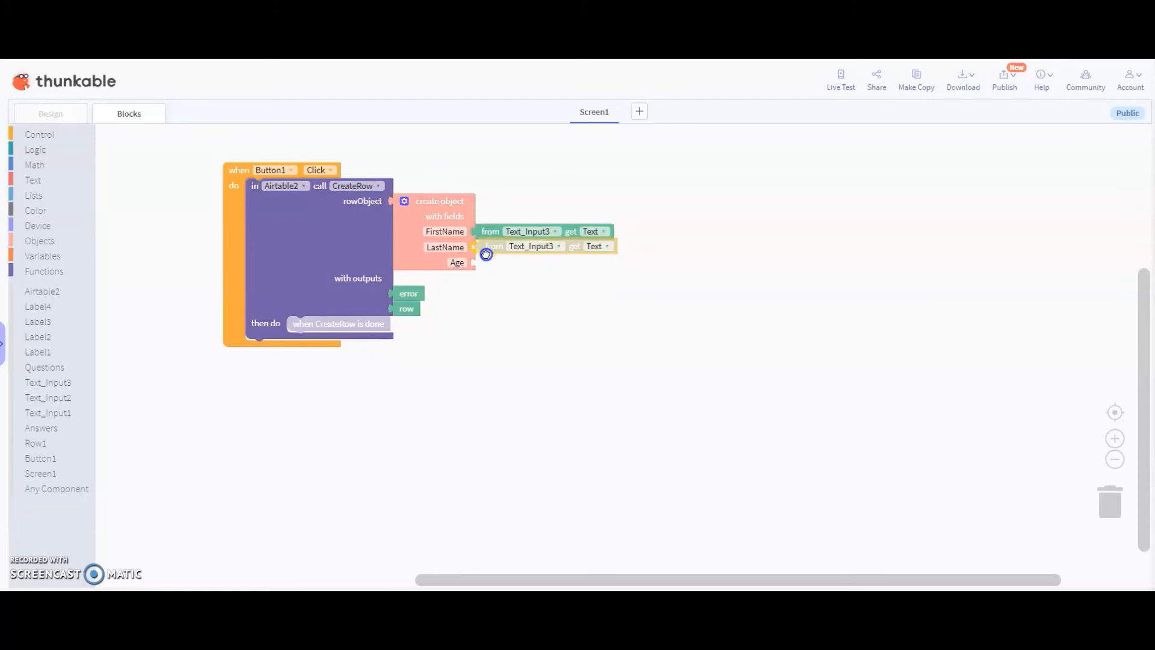
left_click(517, 249)
left_click(517, 287)
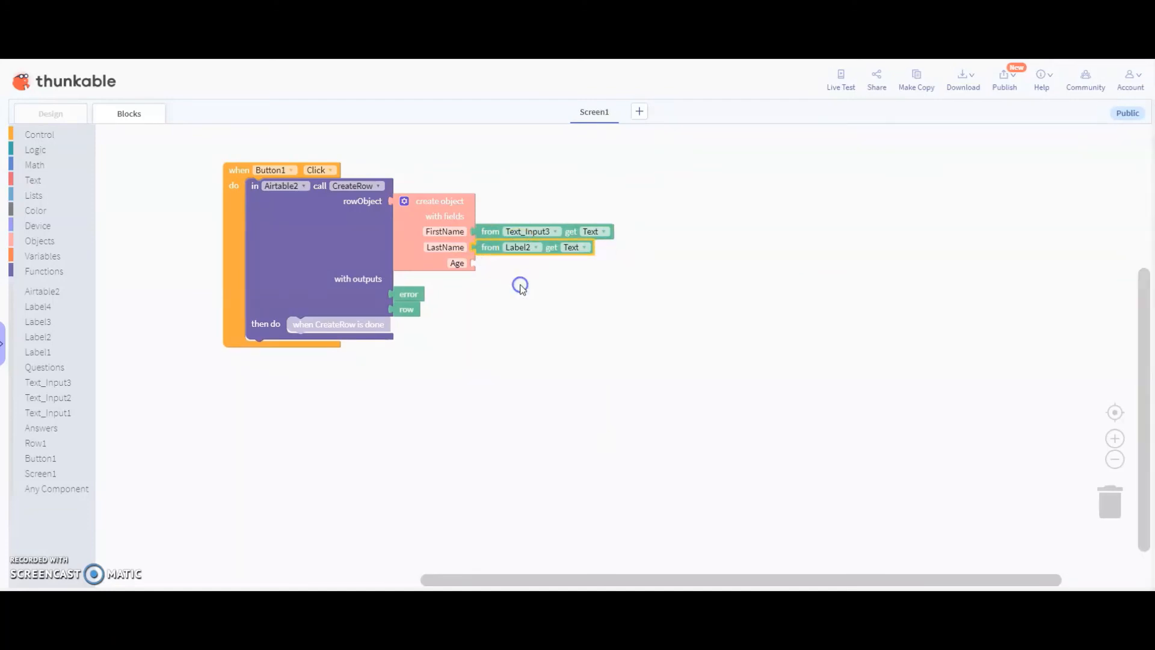
left_click(517, 248)
left_click(520, 346)
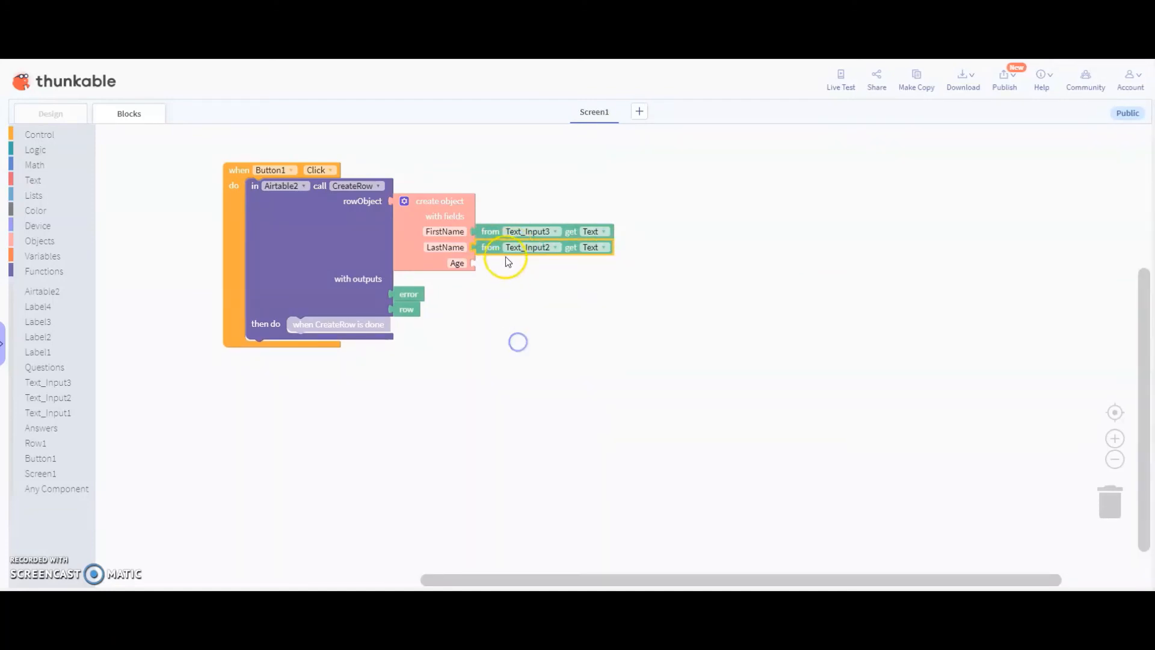
- Duplicate the Text_Input2 get Text block into the Age field and set the copy's source to Text_Input1
right_click(508, 249)
left_click(505, 263)
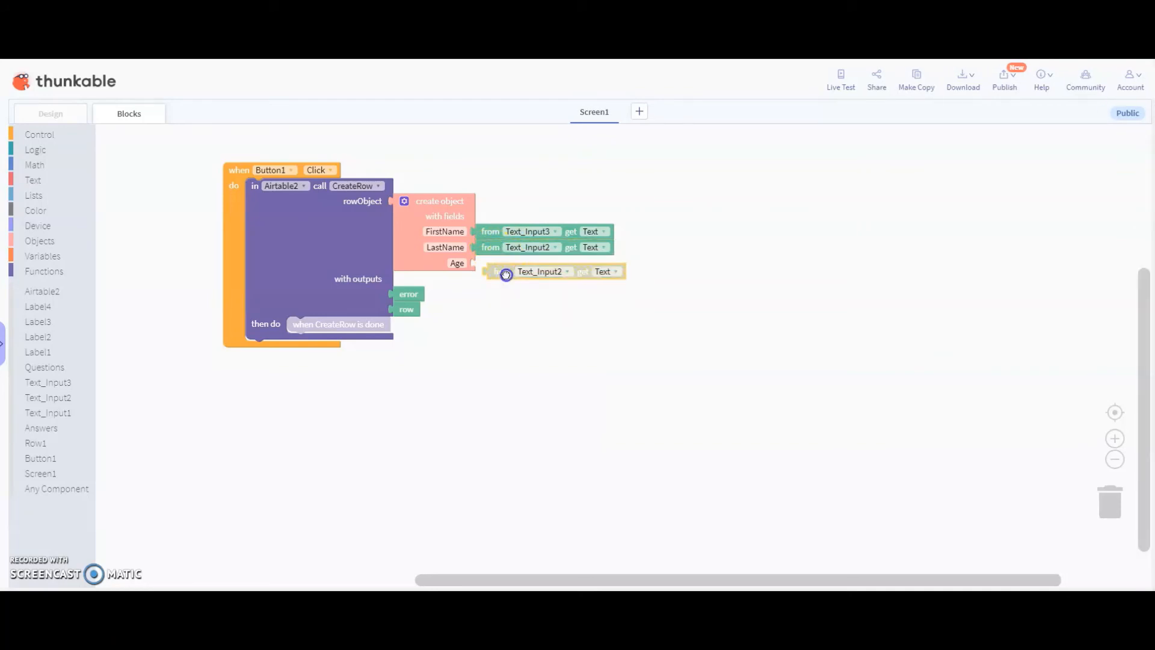
left_click_drag(506, 275, 489, 266)
left_click(524, 264)
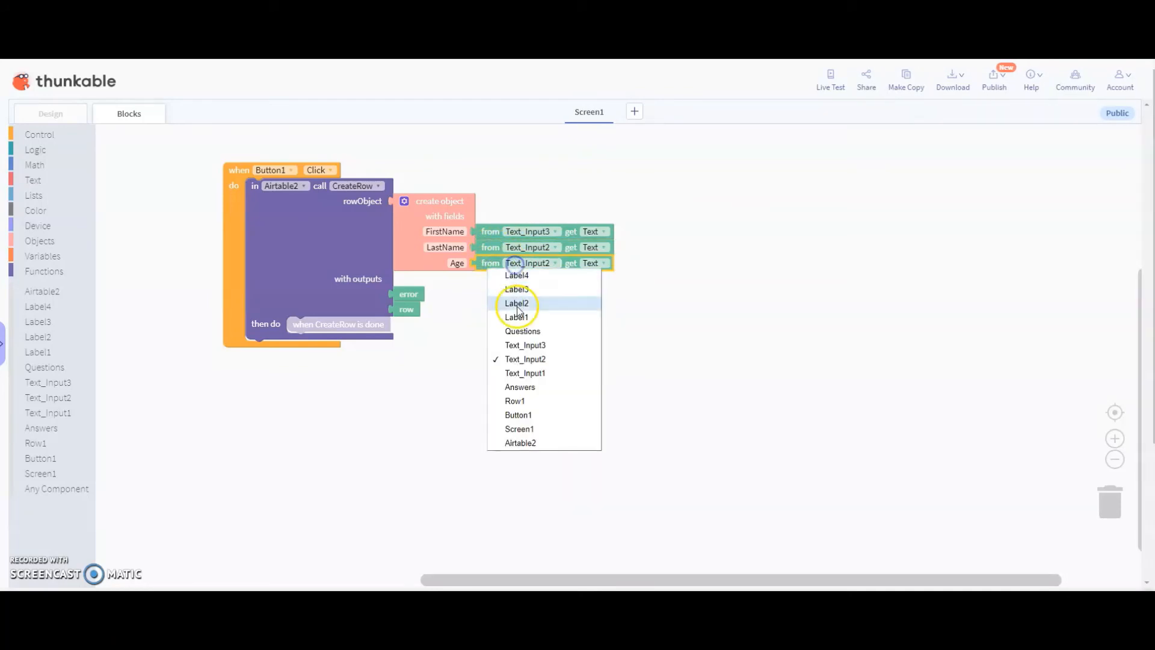
left_click(535, 373)
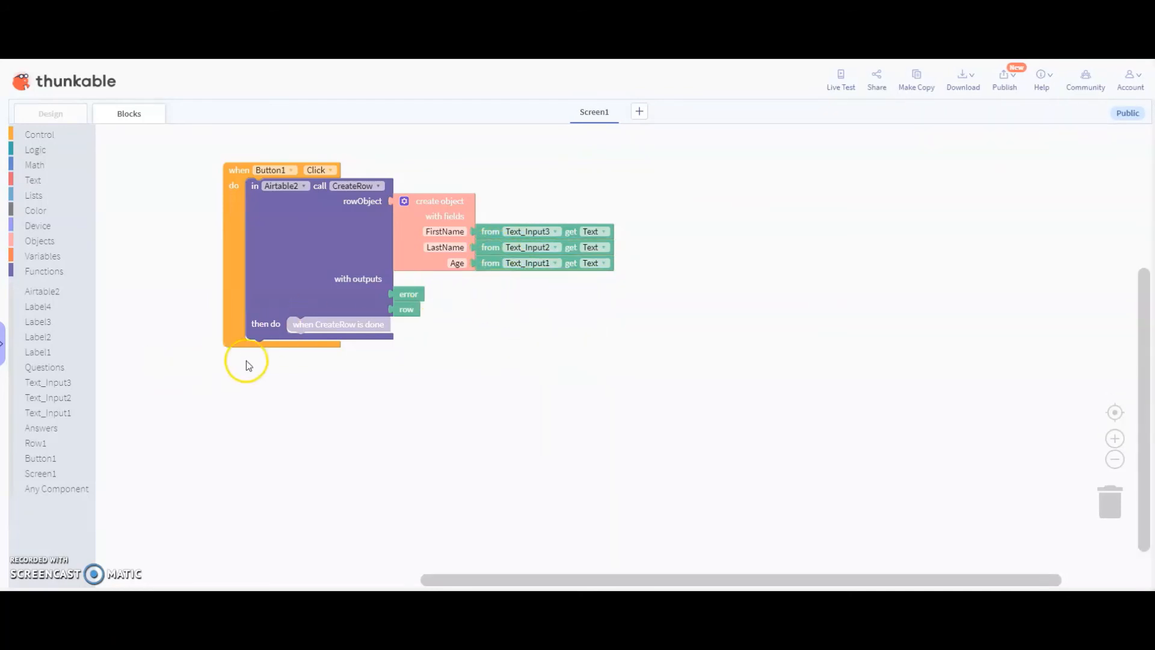
- Place an if block in CreateRow's then do section and use the error output as its condition
left_click(45, 139)
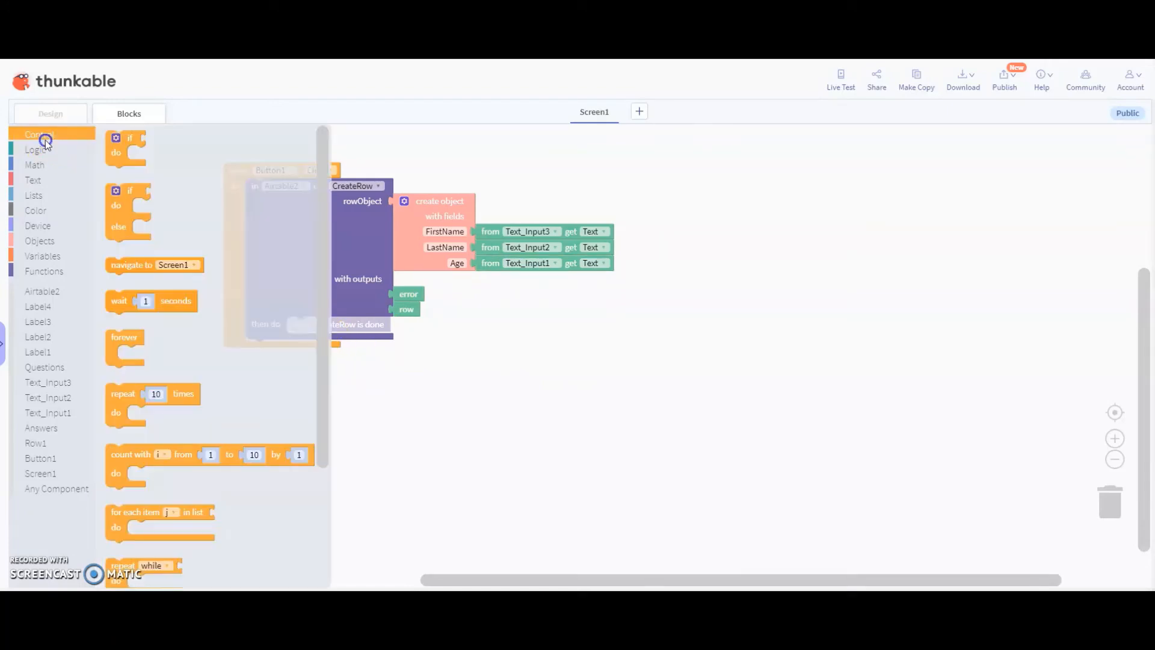
left_click_drag(124, 148, 303, 339)
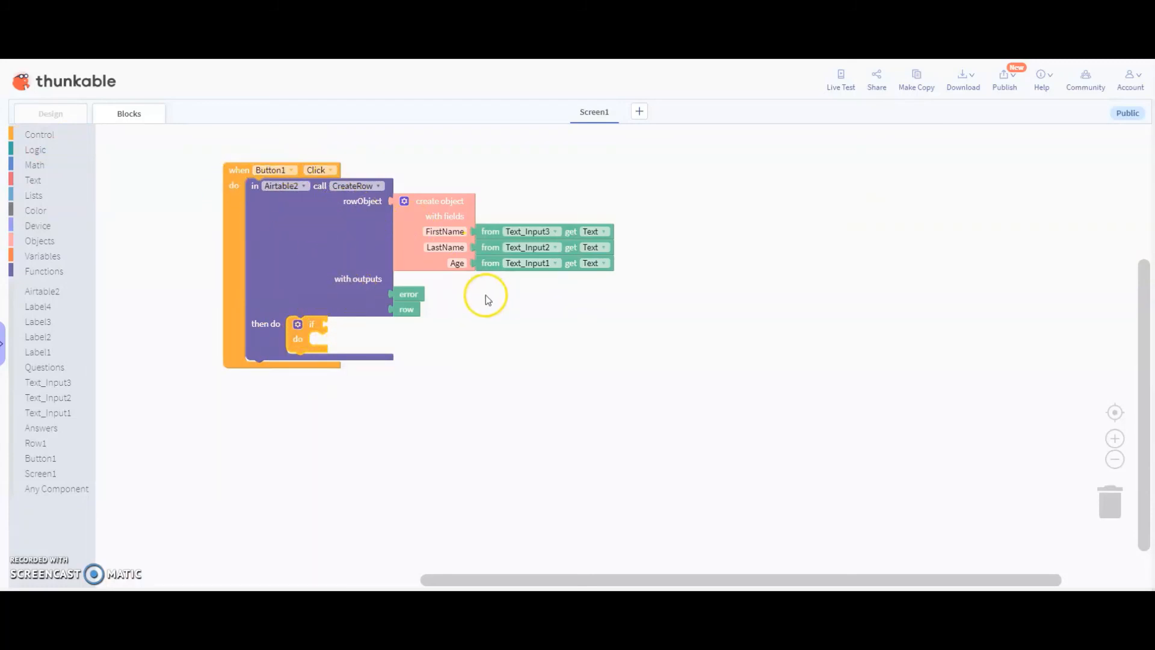
left_click_drag(411, 294, 350, 323)
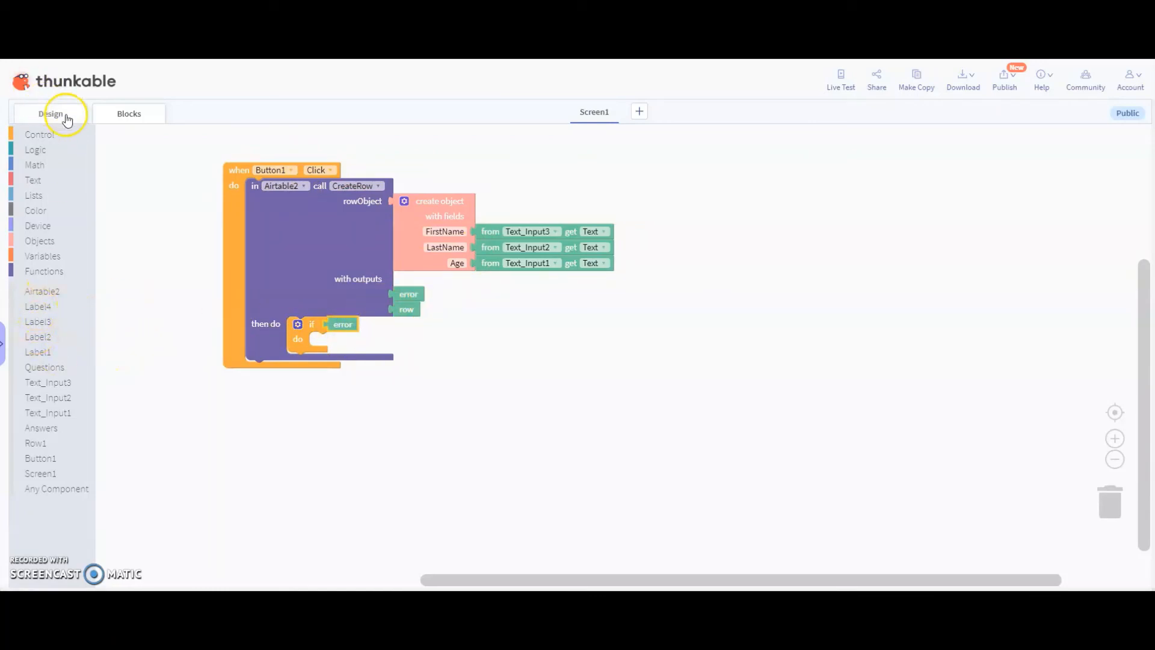
- In the if block's do branch, set Label4's Text to a duplicate of the error output
left_click(35, 307)
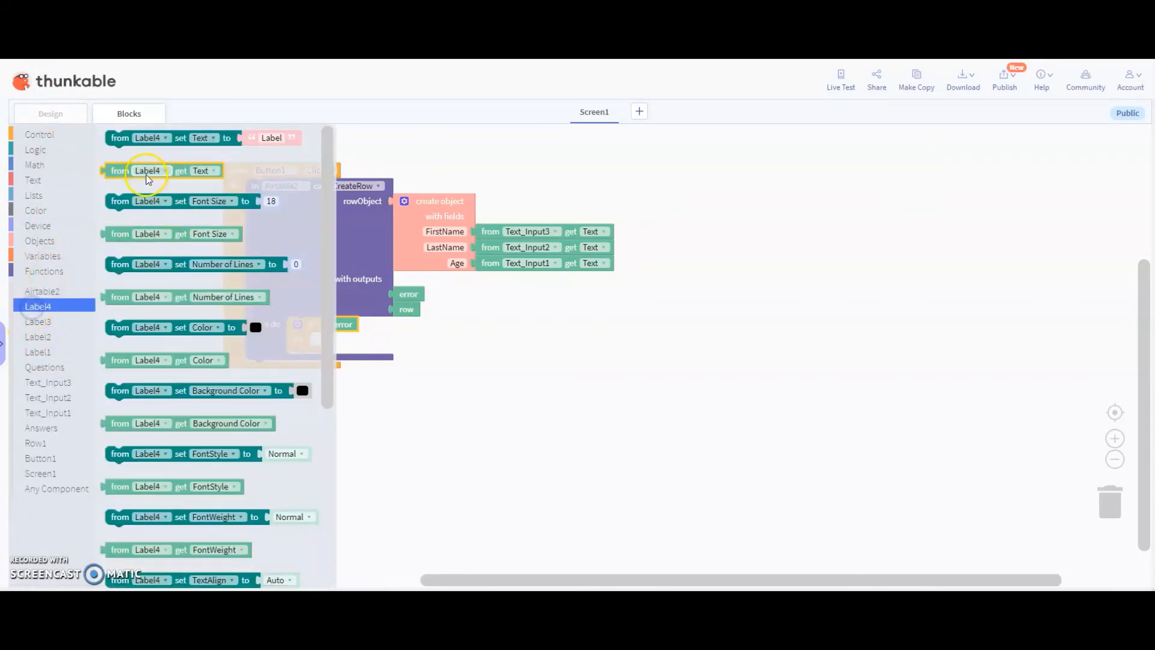
left_click_drag(119, 140, 327, 354)
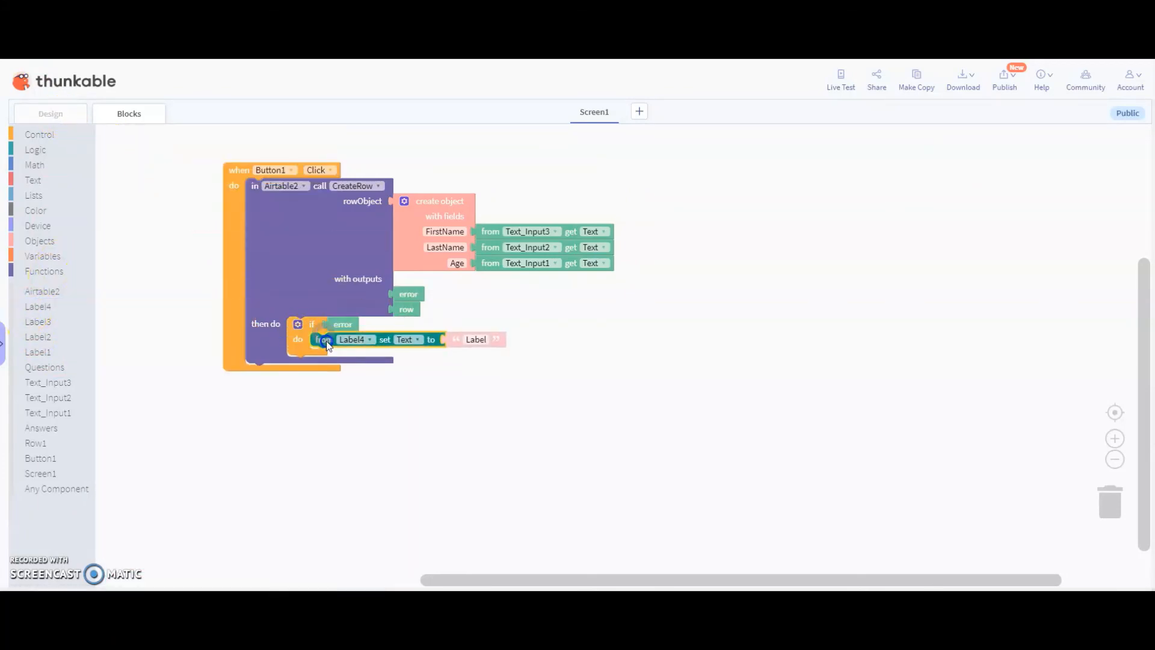
right_click(415, 294)
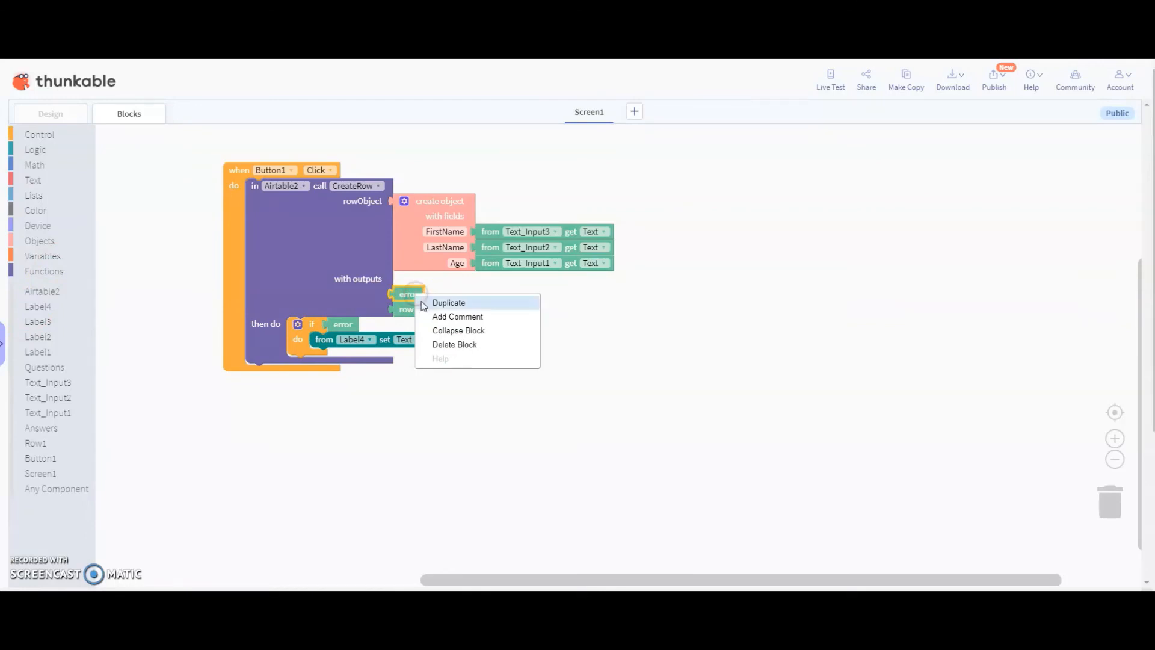
left_click(429, 302)
left_click_drag(405, 298, 469, 349)
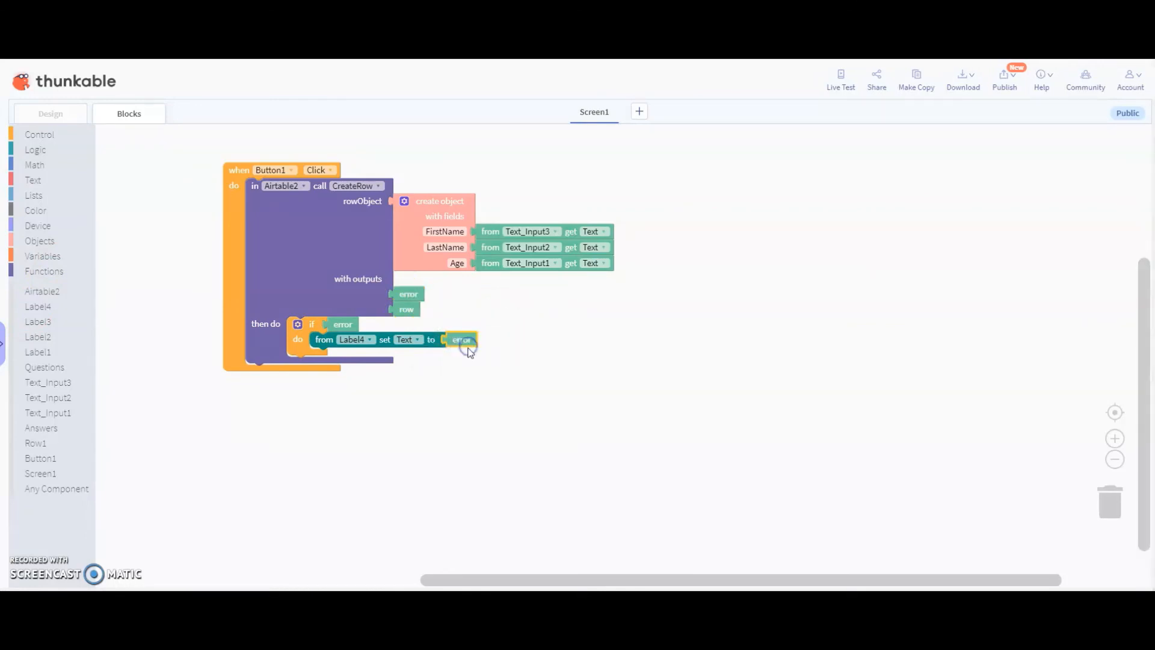
- Add an else branch to the if block and place a duplicate of the Label4 set Text block in it
left_click(297, 325)
left_click_drag(294, 281, 354, 267)
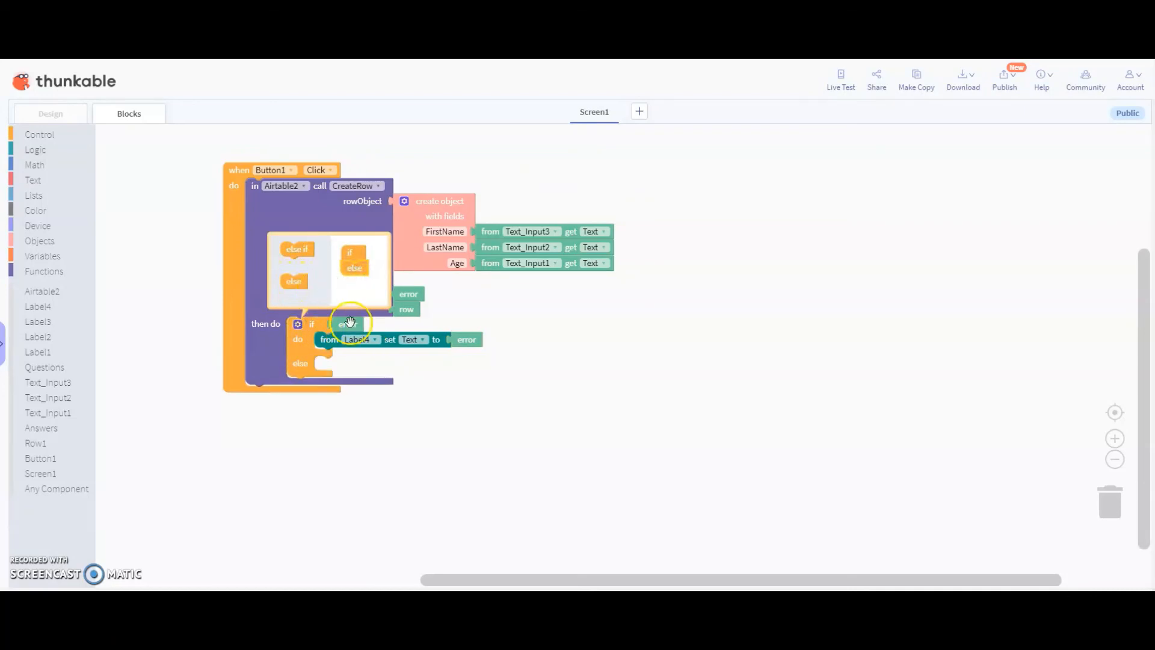
left_click(297, 326)
right_click(330, 340)
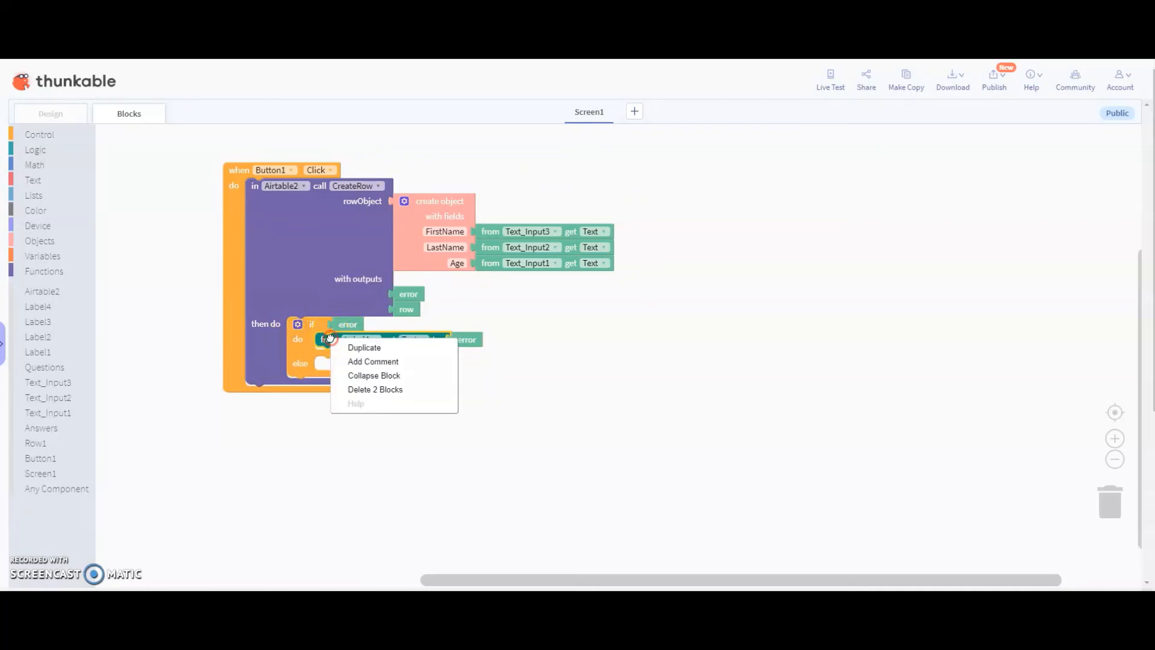
left_click(363, 347)
left_click_drag(361, 391, 335, 373)
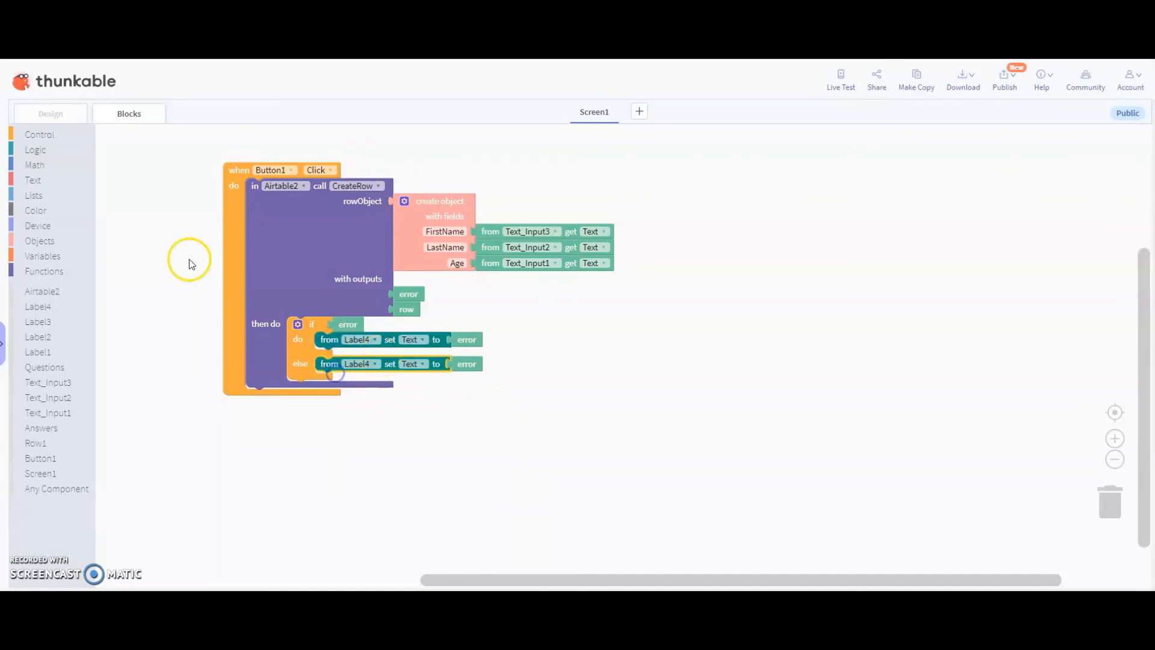
- Replace the error value in the else branch's Label4 block with the text "Success"
left_click(36, 180)
left_click_drag(155, 148, 472, 365)
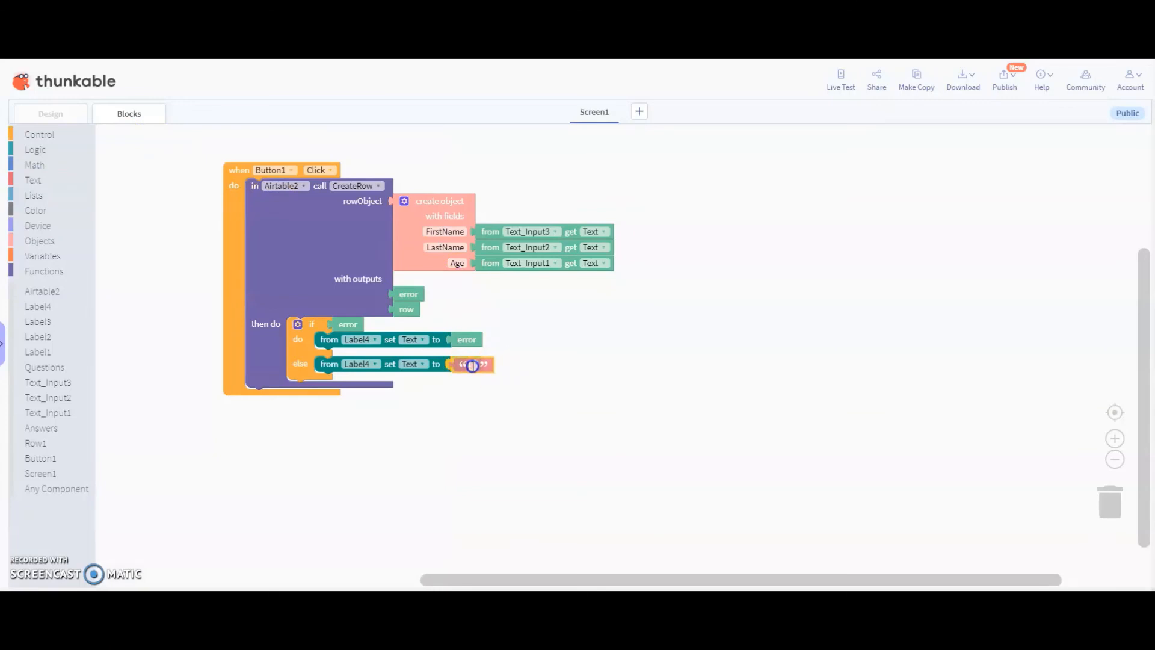
left_click(472, 365)
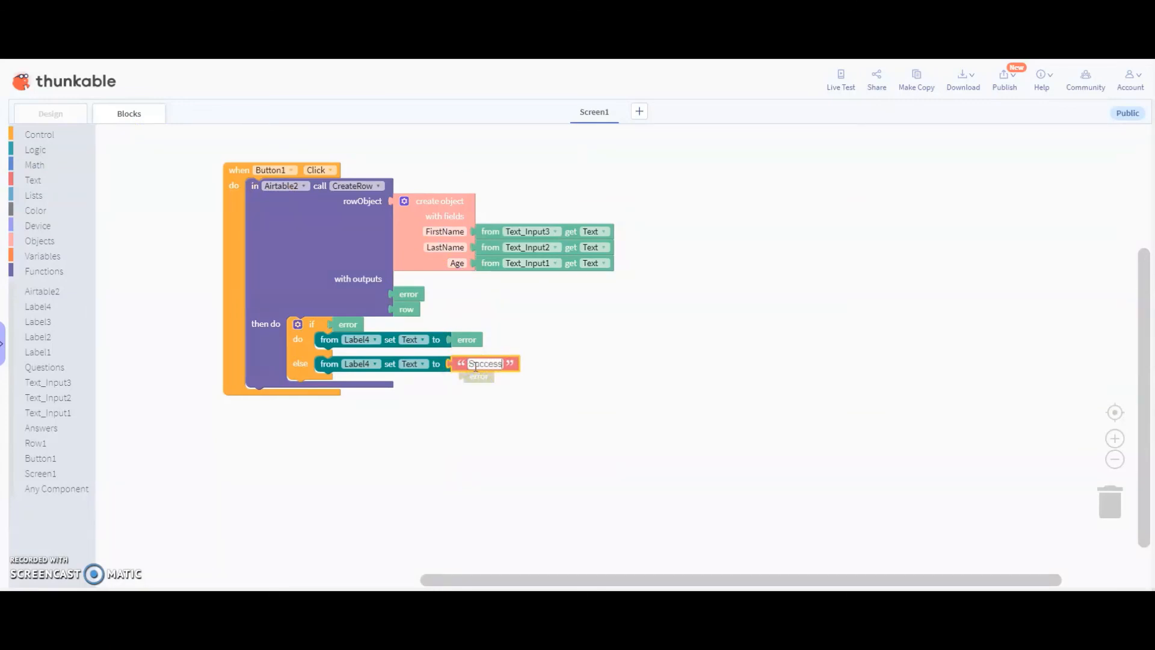
left_click(525, 504)
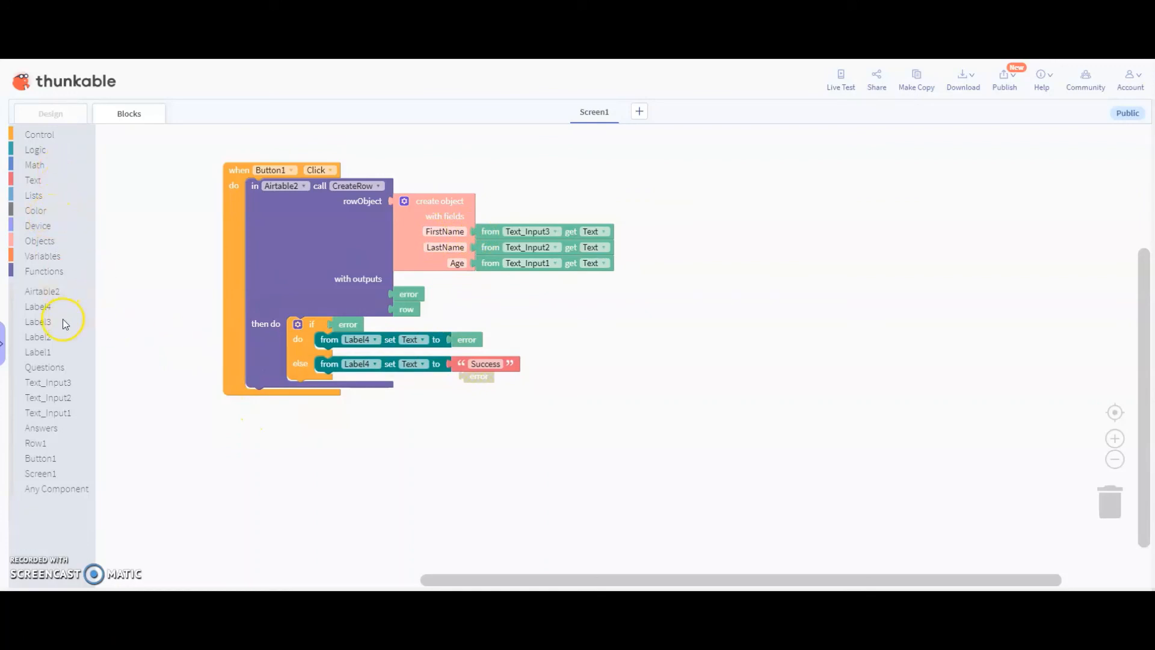
- Below the CreateRow block, add a block that sets Text_Input1's Text to an empty string
left_click(64, 412)
left_click(113, 202)
left_click_drag(113, 203, 256, 397)
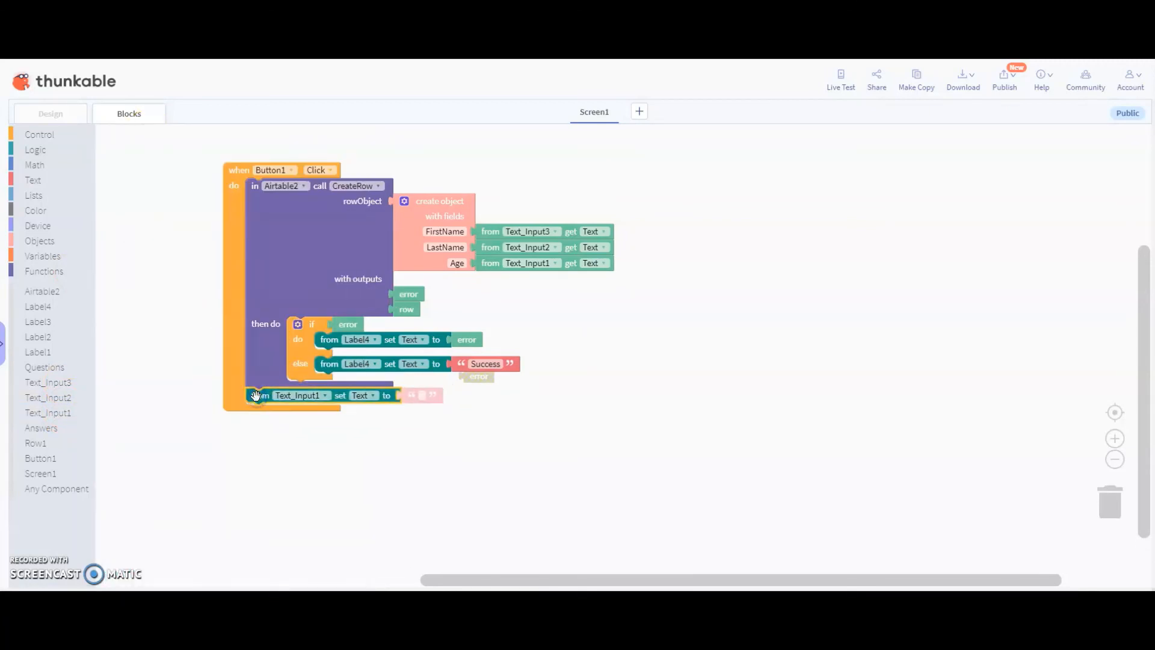
- Duplicate the Text_Input1 clearing block directly beneath it and switch the copy to Text_Input2
right_click(254, 396)
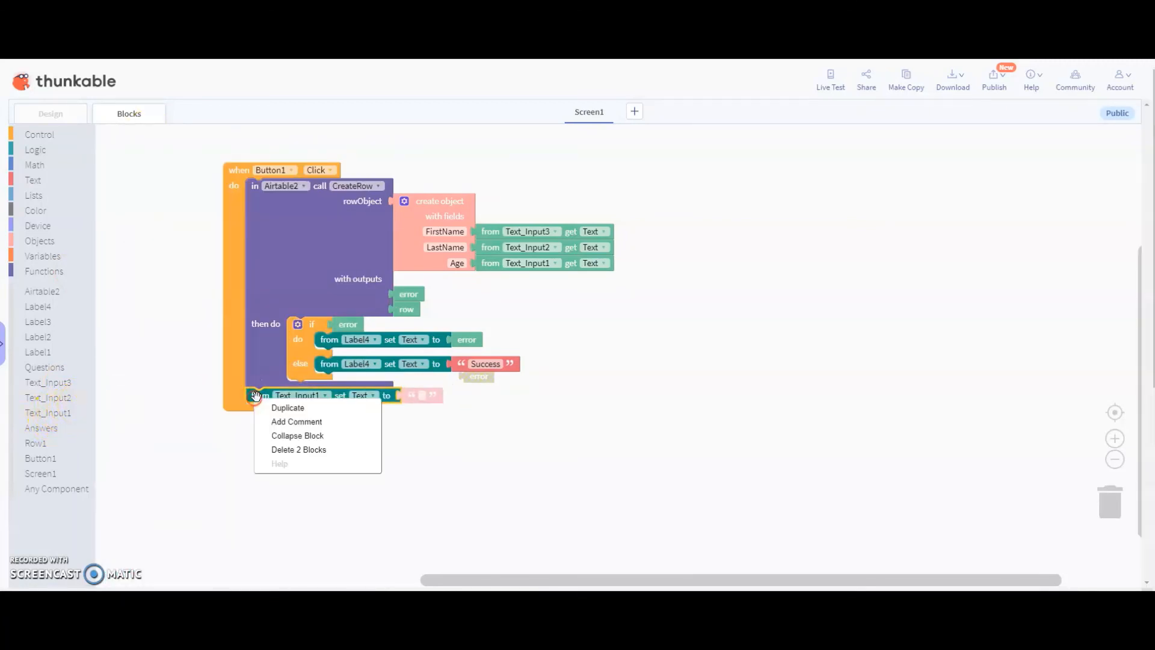
left_click(278, 408)
left_click_drag(261, 415, 293, 411)
left_click(293, 411)
left_click(301, 503)
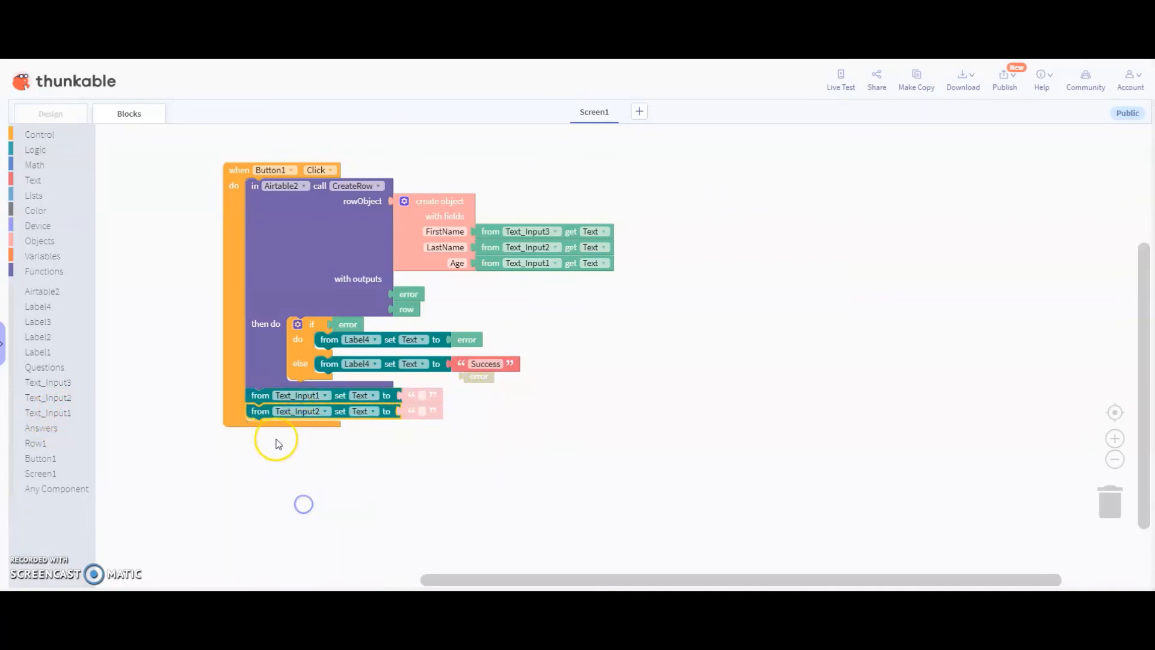
- Duplicate the Text_Input2 clearing block beneath it for Text_Input3, and delete the detached error block under "Success"
right_click(260, 412)
left_click(269, 425)
mouse_move(271, 427)
left_mouse_down()
mouse_move(276, 436)
mouse_move(263, 432)
left_mouse_up()
left_click(301, 429)
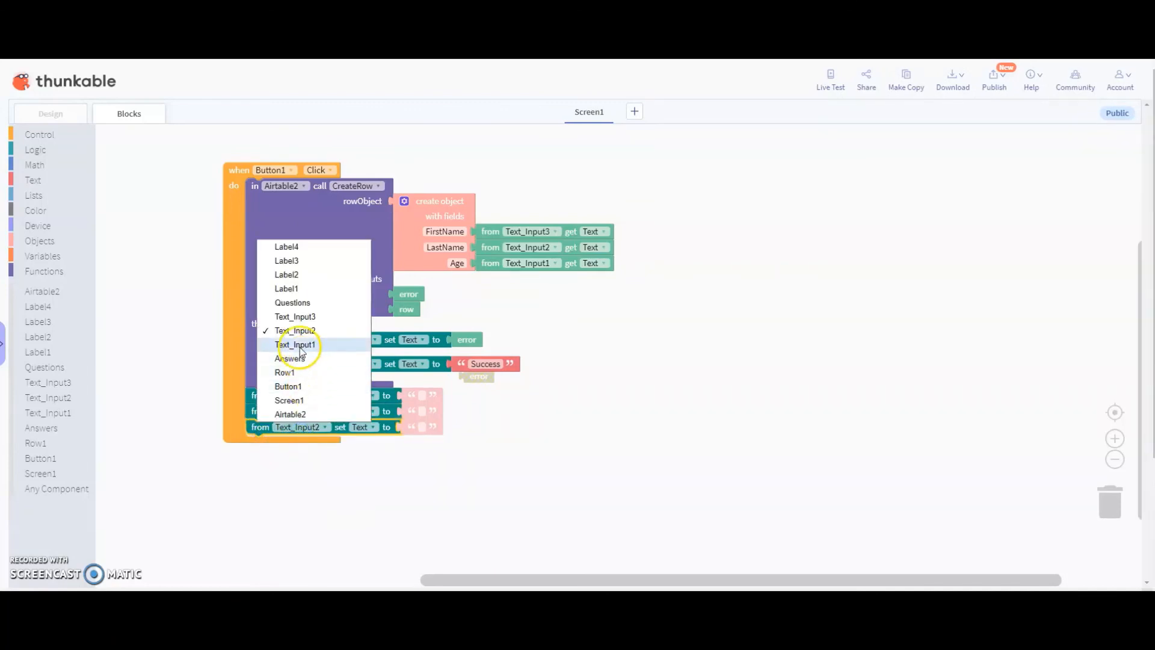
left_click(293, 315)
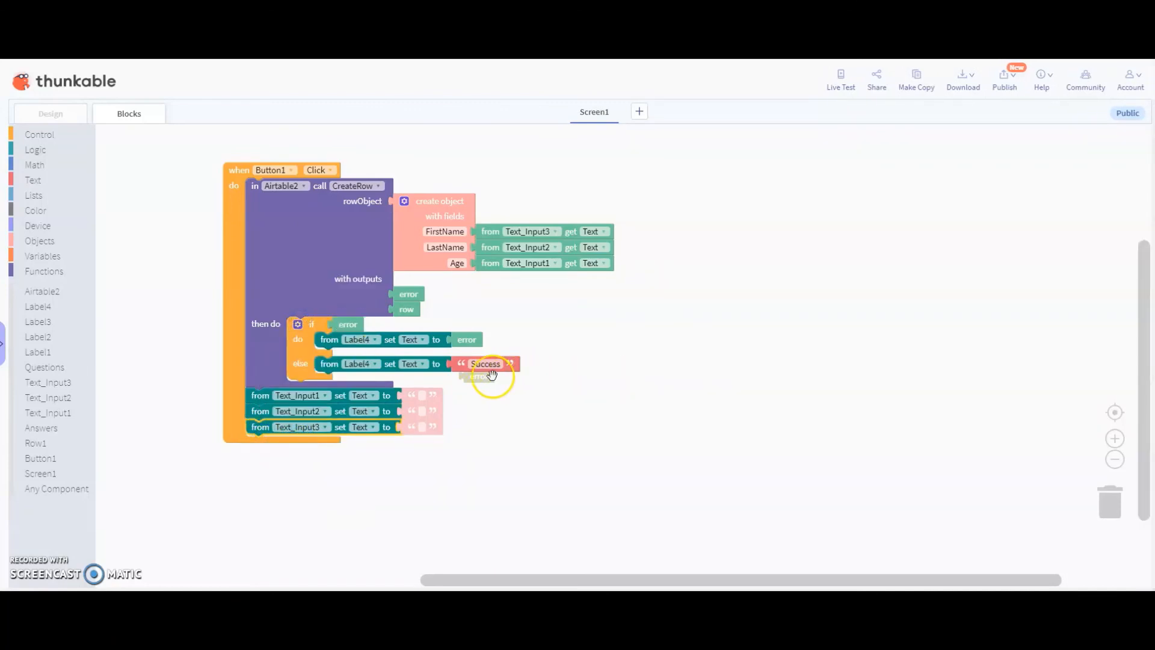
left_click_drag(492, 375, 1109, 508)
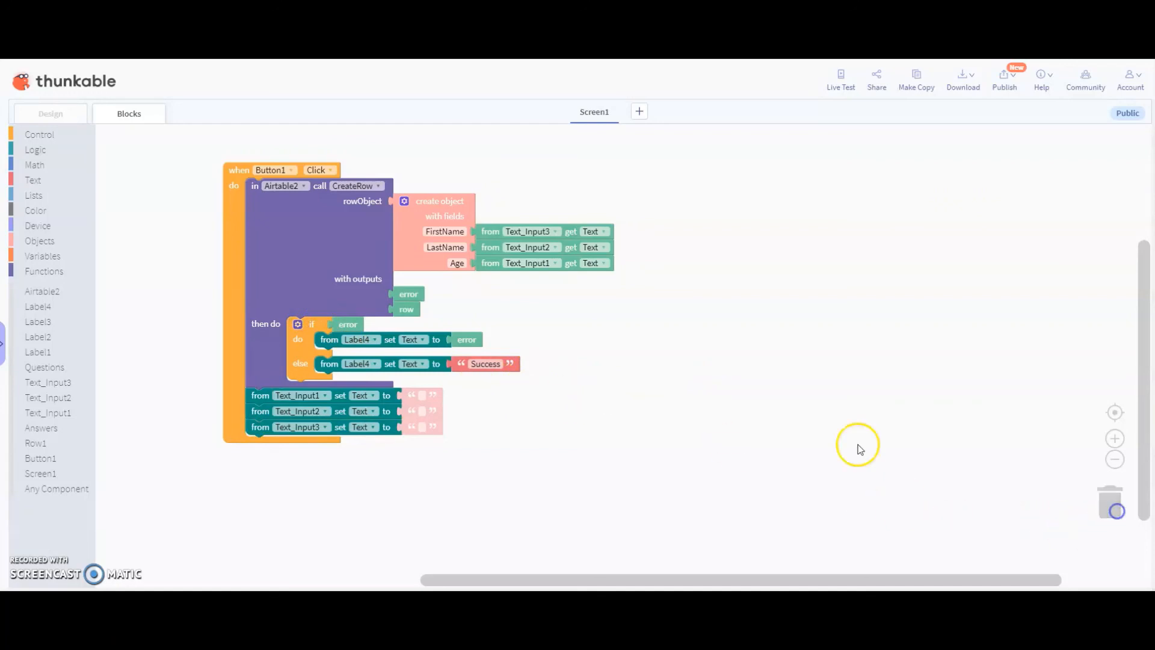